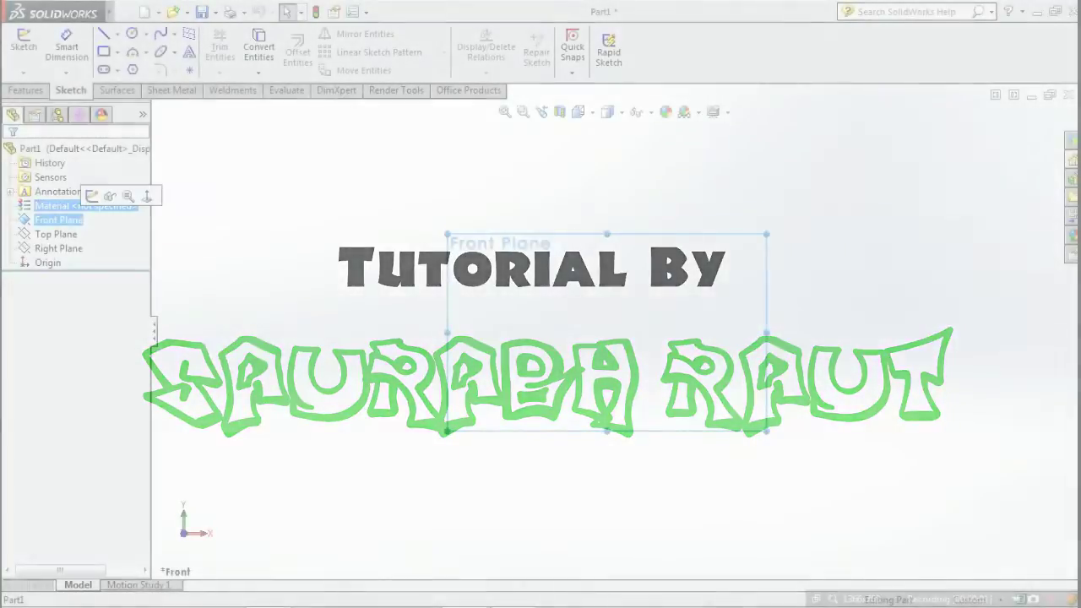
Start a sketch on the Front Plane and draw a circle centred on the origin with a radius of about 87 mm.
{"action": "left_click", "coordinate": [91, 195]}
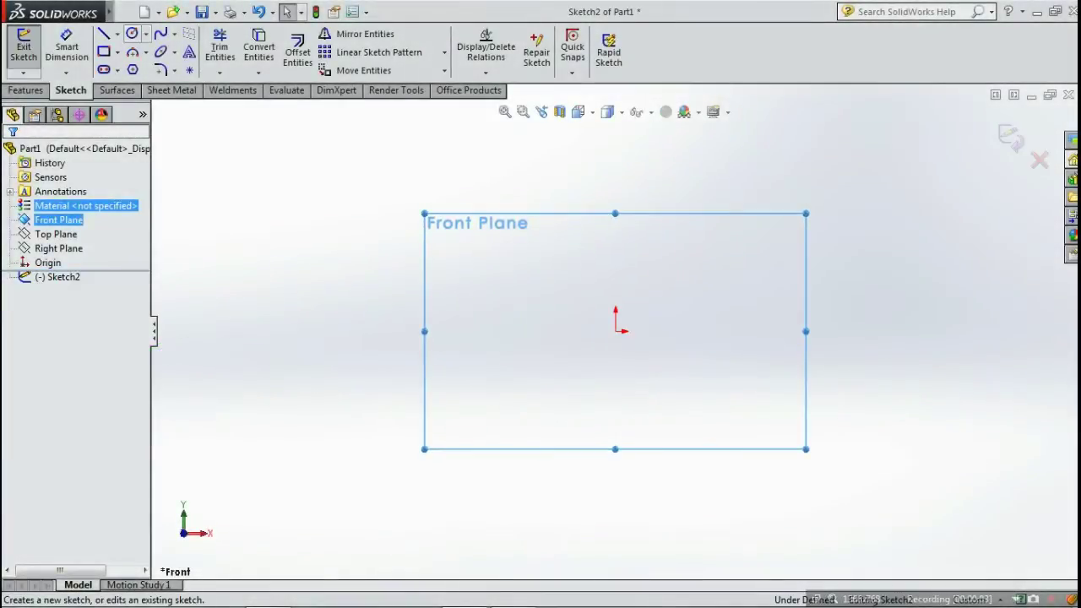
{"action": "left_click", "coordinate": [132, 33]}
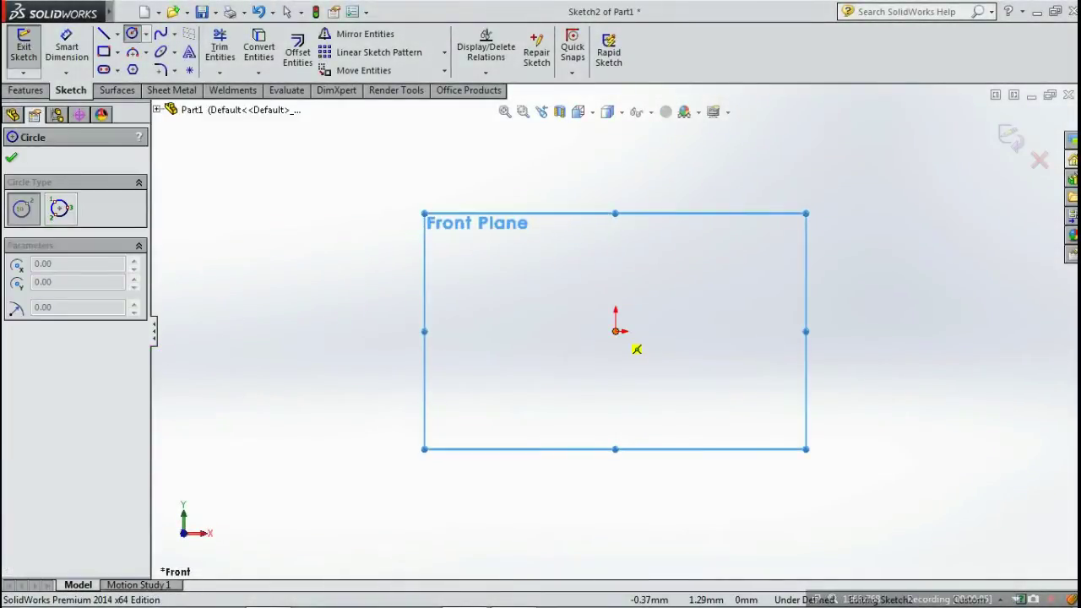
{"action": "left_click", "coordinate": [614, 331]}
{"action": "left_click", "coordinate": [501, 182]}
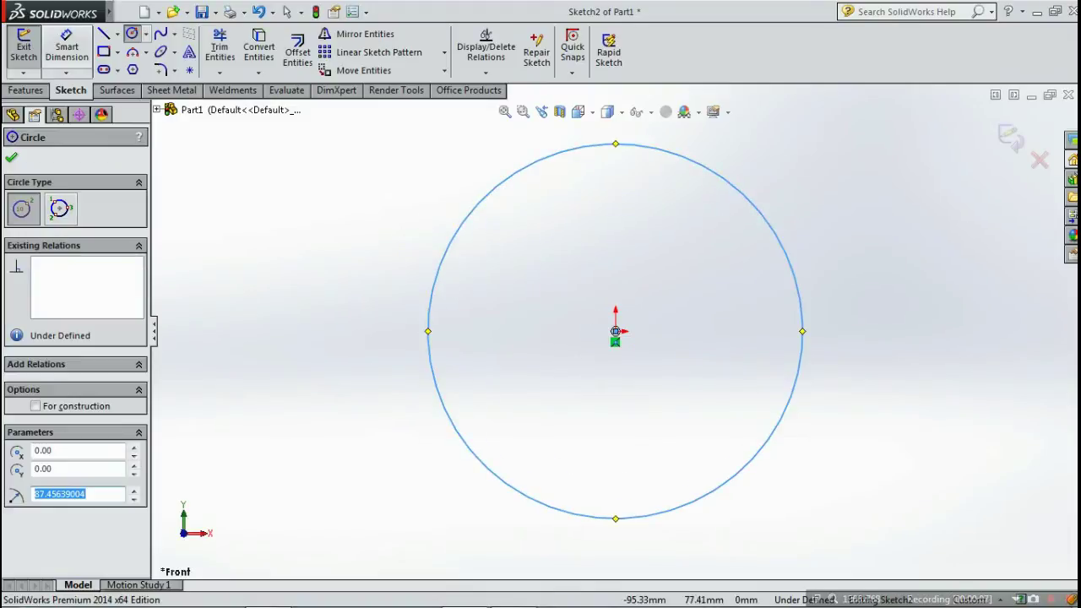
Dimension the circle's diameter as 100 mm.
{"action": "left_click", "coordinate": [67, 47]}
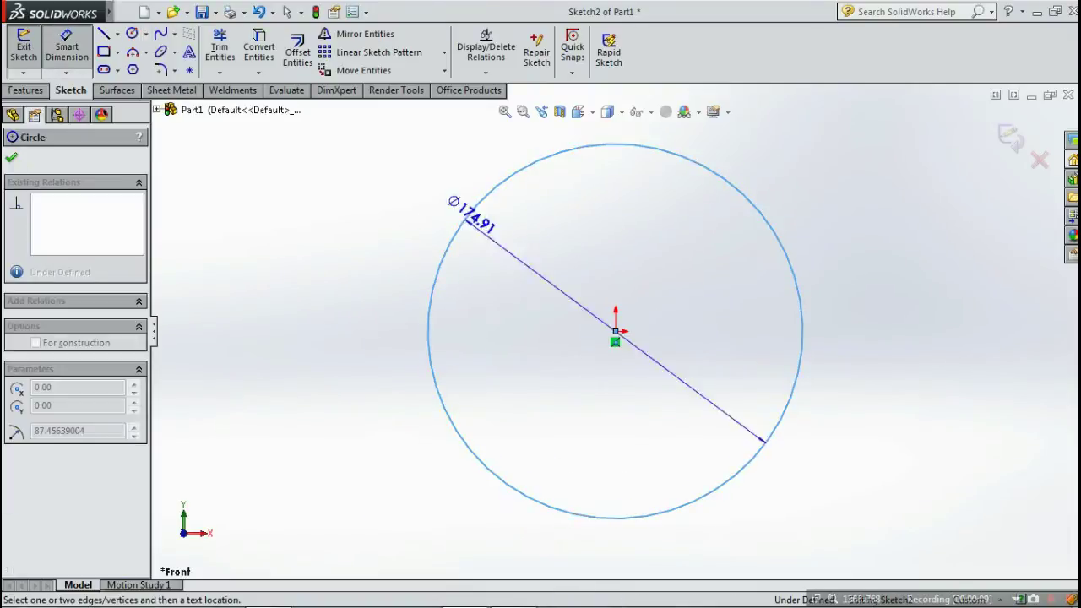
{"action": "left_click", "coordinate": [444, 254]}
{"action": "left_click", "coordinate": [370, 247]}
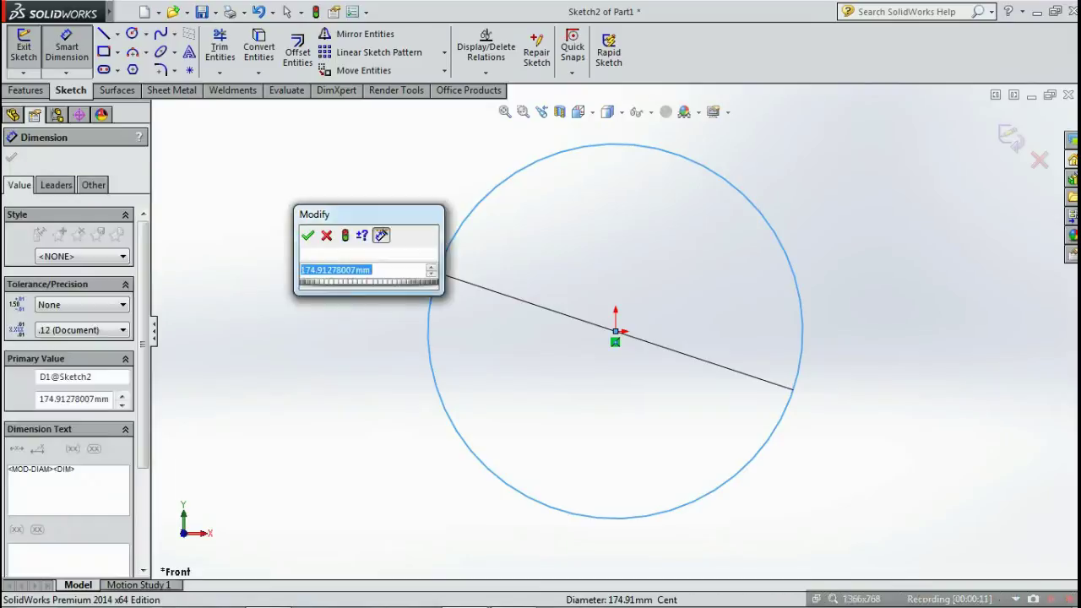
{"action": "type", "text": "100"}
{"action": "key", "text": "Return"}
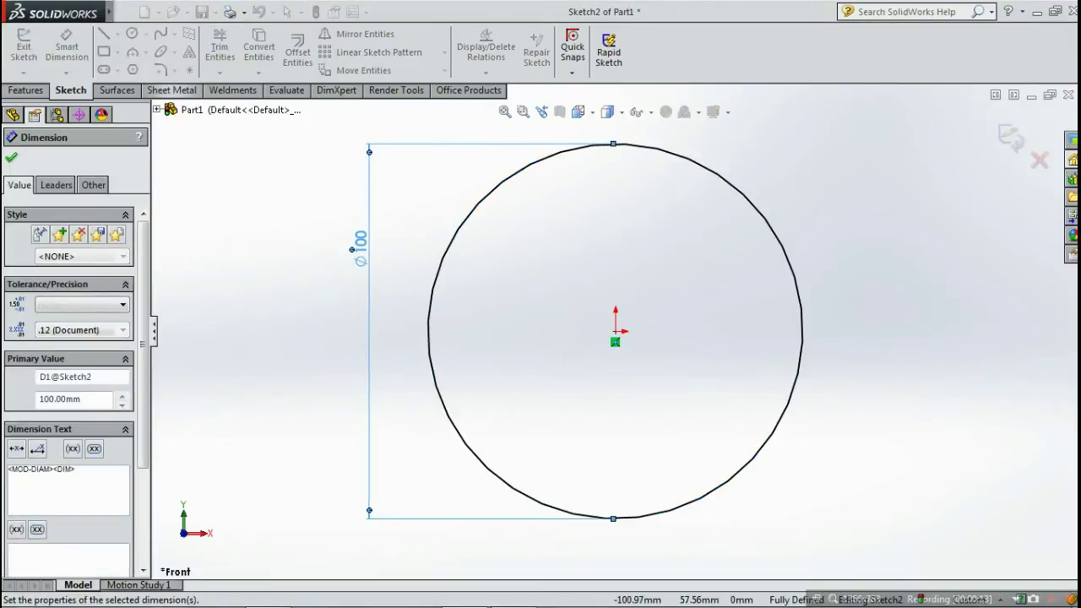
Offset the 100 mm circle inward by 7 mm.
{"action": "left_click", "coordinate": [297, 51]}
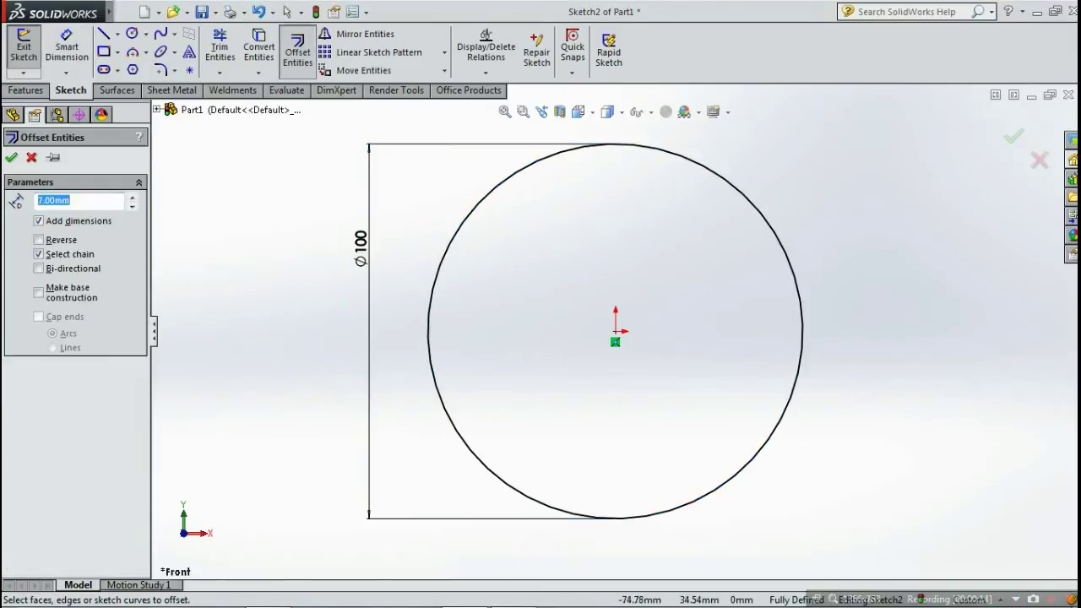
{"action": "left_click", "coordinate": [462, 220]}
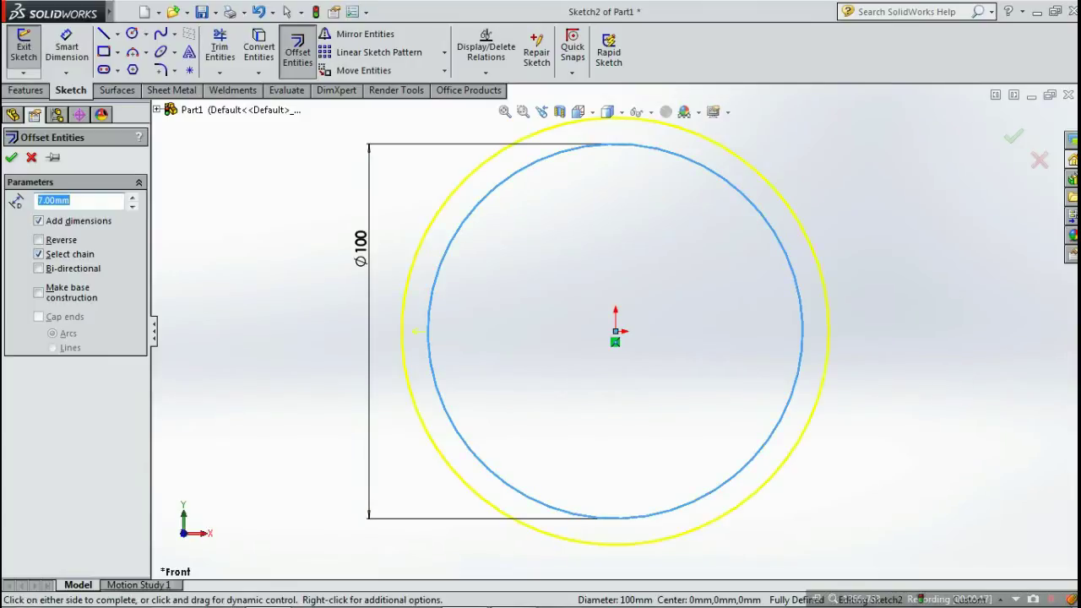
{"action": "left_click", "coordinate": [39, 240]}
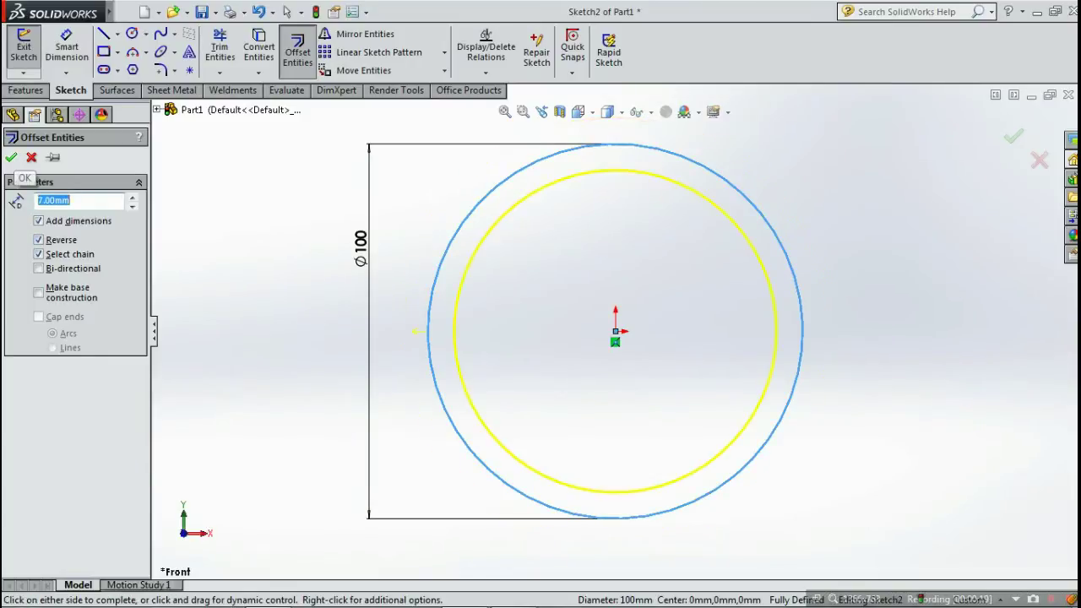
{"action": "left_click", "coordinate": [11, 157]}
Draw a horizontal centerline about 107 mm long through the origin, extending past both sides of the outer circle.
{"action": "left_click", "coordinate": [117, 33]}
{"action": "left_click", "coordinate": [148, 67]}
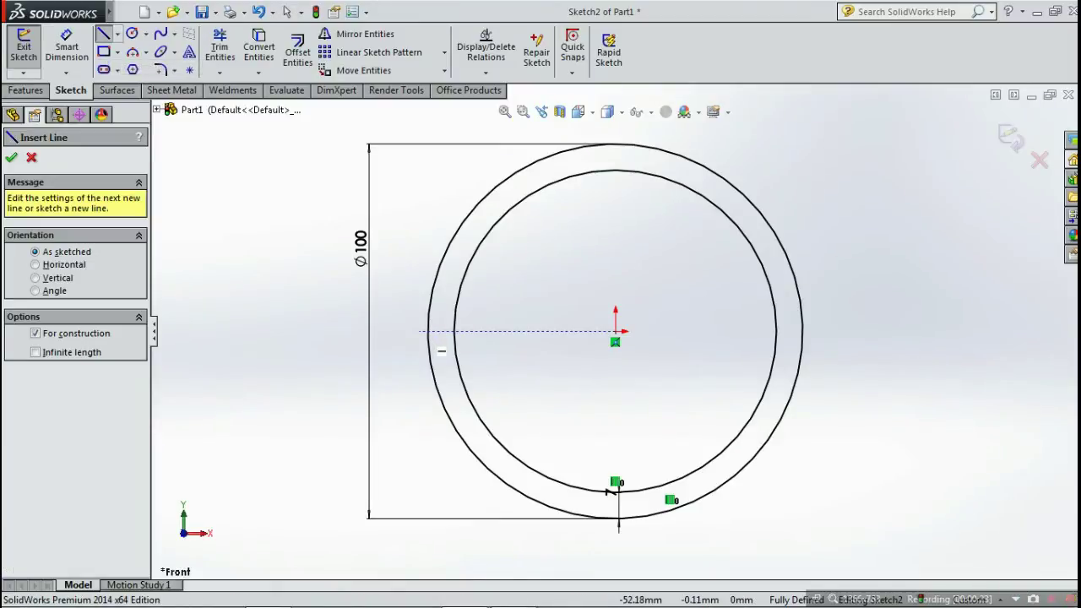
{"action": "left_click", "coordinate": [421, 331]}
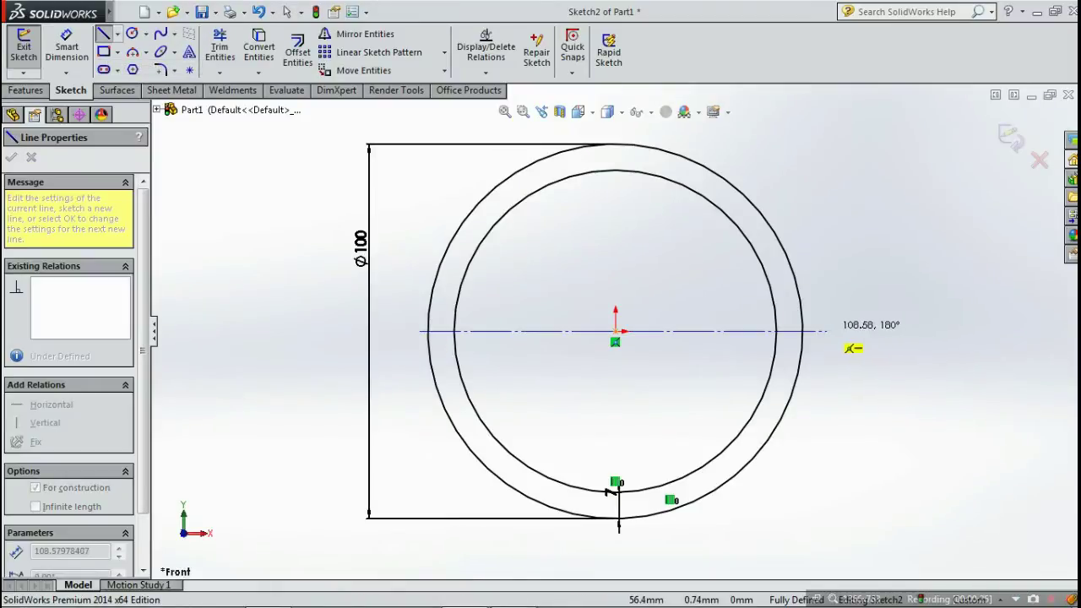
{"action": "left_click", "coordinate": [825, 333]}
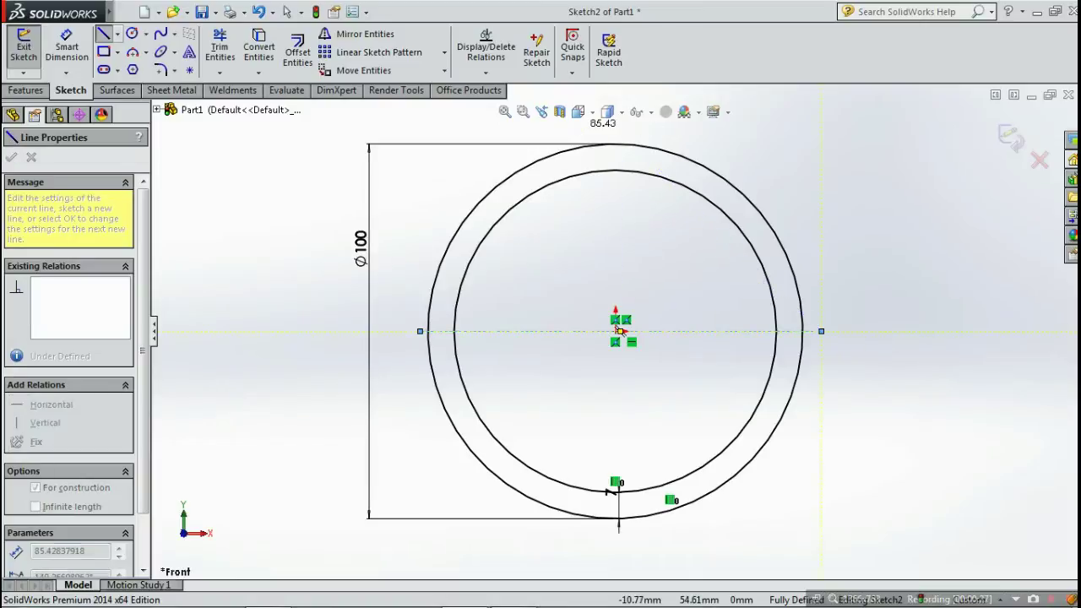
{"action": "key", "text": "Escape"}
{"action": "key", "text": "Escape"}
Draw a vertical centerline about 110 mm long through the origin, extending past the outer circle at both ends.
{"action": "left_click", "coordinate": [103, 34]}
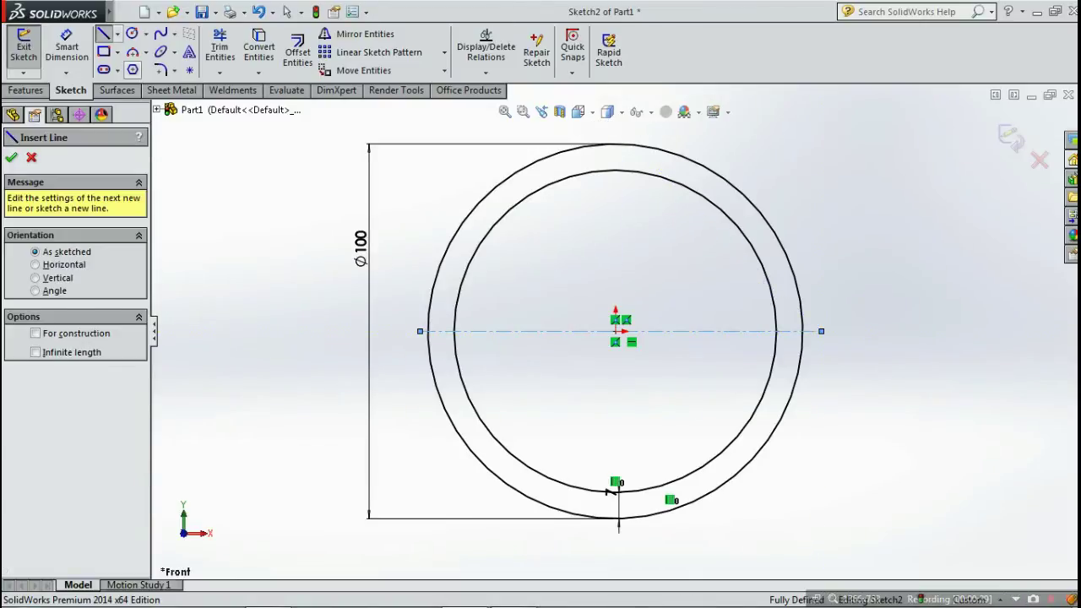
{"action": "left_click", "coordinate": [117, 34]}
{"action": "left_click", "coordinate": [164, 65]}
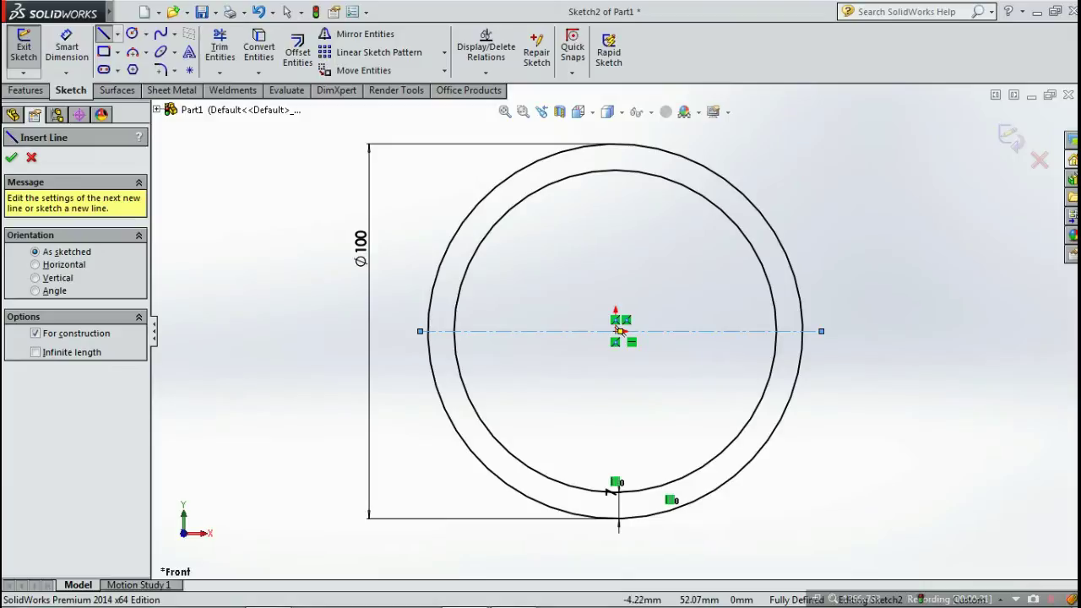
{"action": "left_click", "coordinate": [614, 129]}
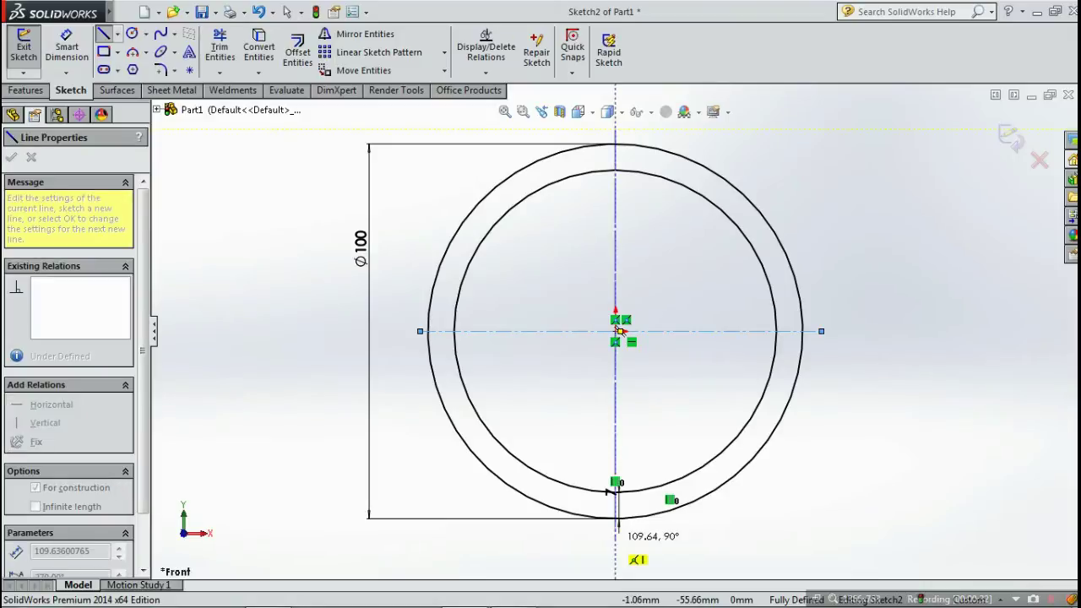
{"action": "left_click", "coordinate": [615, 538]}
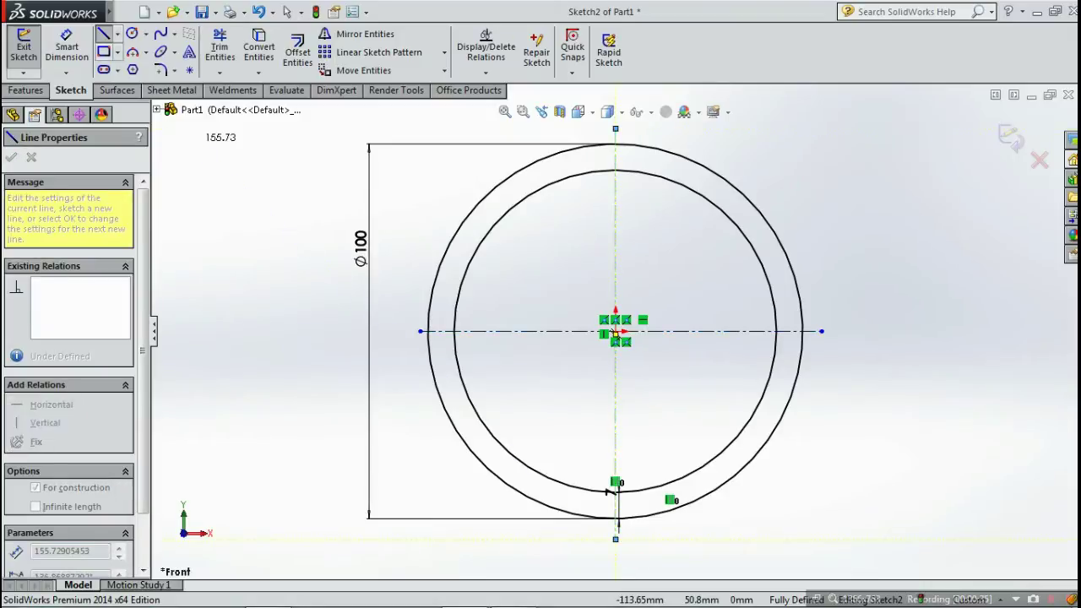
{"action": "key", "text": "Escape"}
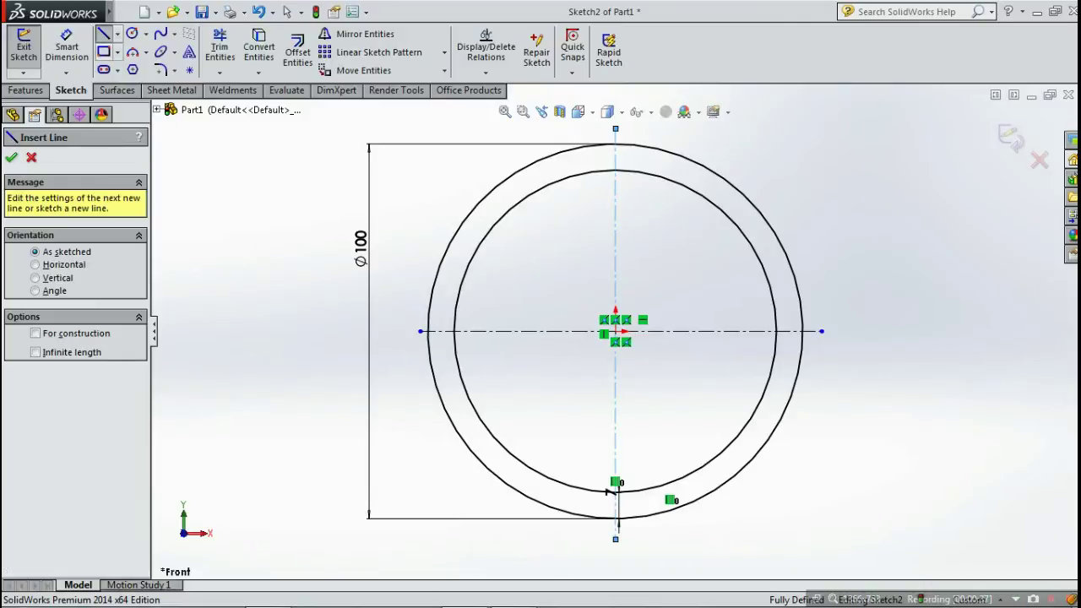
Offset only the horizontal centerline by 5 mm in both directions.
{"action": "left_click", "coordinate": [297, 51]}
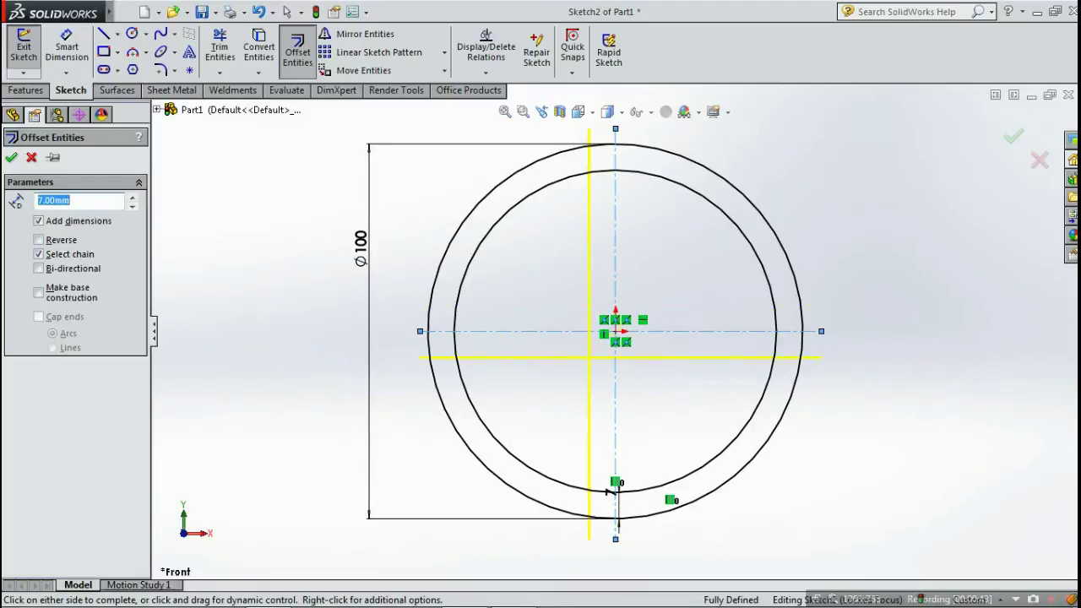
{"action": "left_click", "coordinate": [39, 268]}
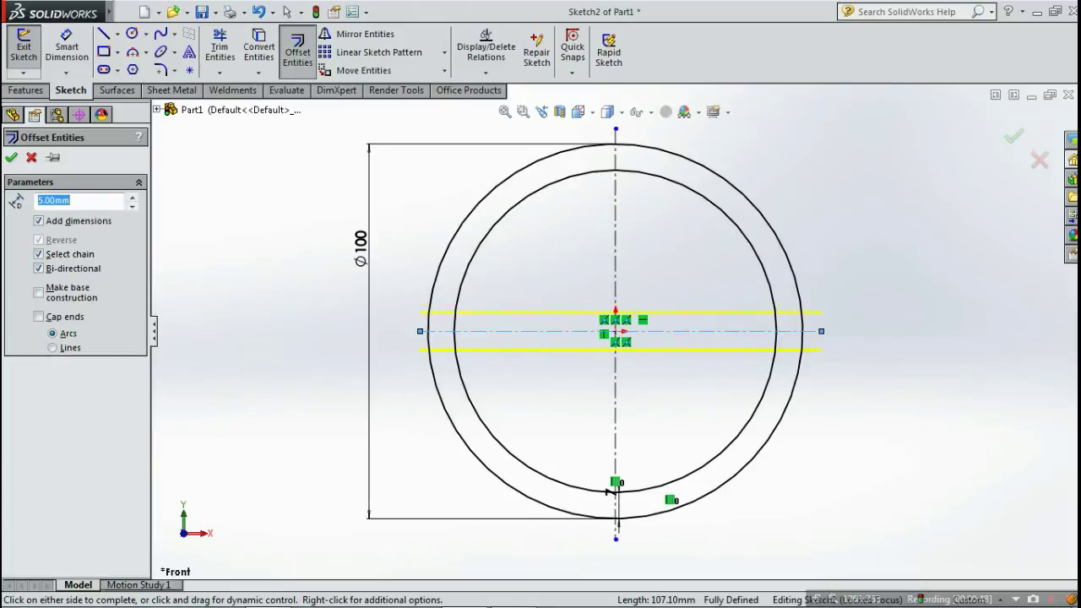
{"action": "left_click", "coordinate": [11, 157]}
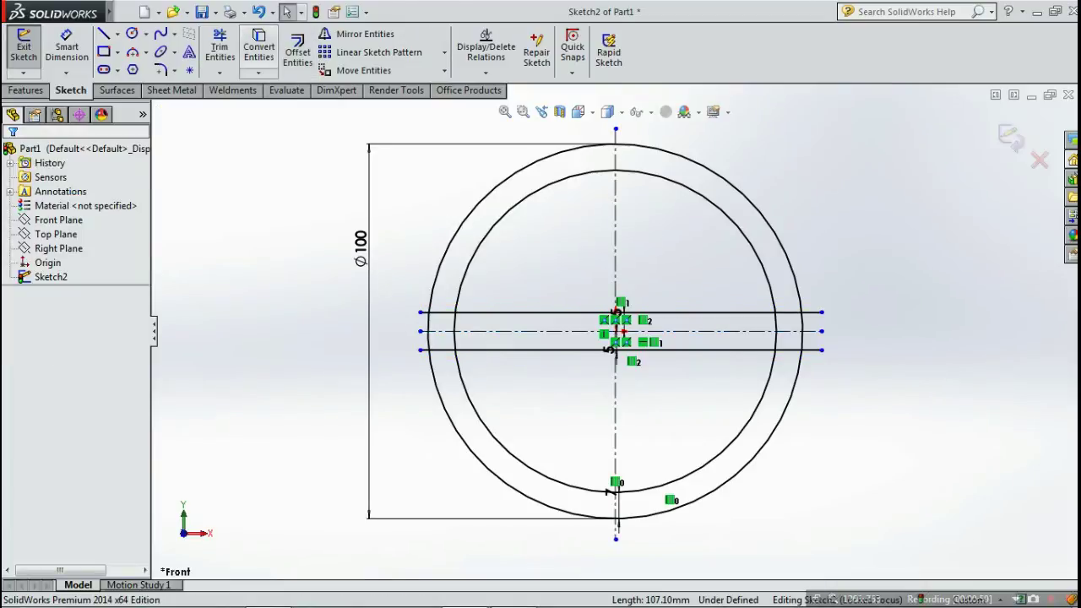
Power trim the circles and horizontal lines away on the right of the vertical centerline, leaving the left half of the profile.
{"action": "left_click", "coordinate": [219, 47]}
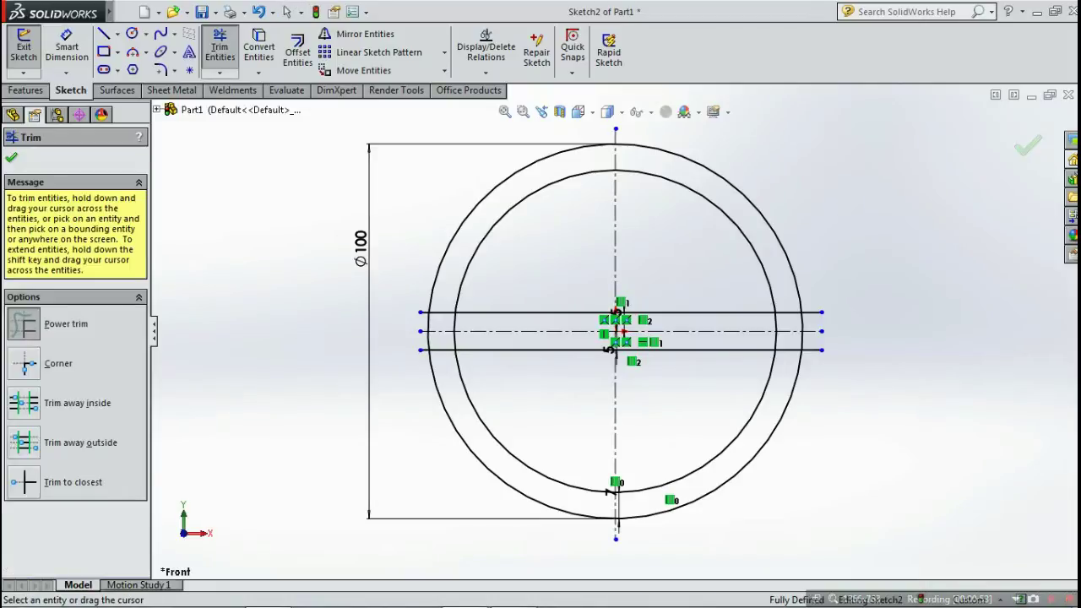
{"action": "left_click_drag", "start_coordinate": [817, 319], "coordinate": [815, 372]}
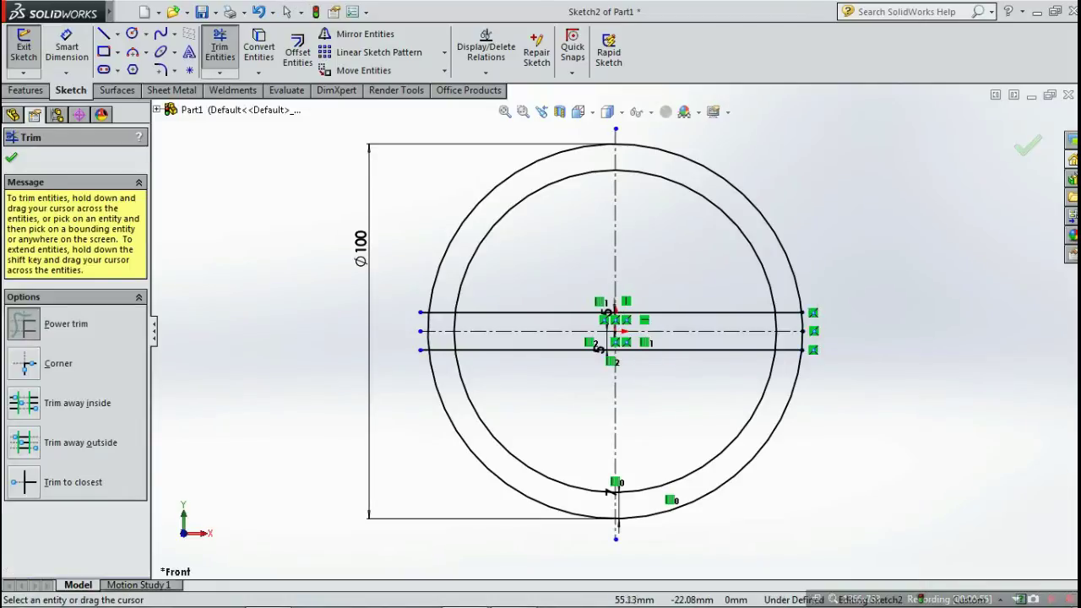
{"action": "left_click_drag", "start_coordinate": [819, 413], "coordinate": [782, 340]}
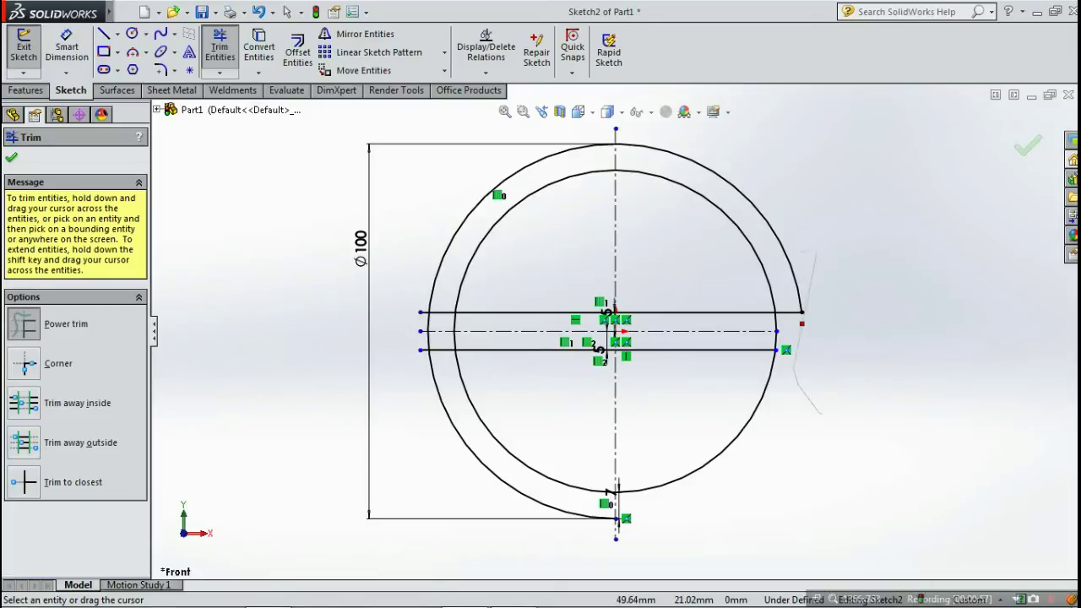
{"action": "left_click_drag", "start_coordinate": [813, 252], "coordinate": [789, 314]}
{"action": "left_click_drag", "start_coordinate": [790, 371], "coordinate": [765, 388]}
Trim the outer arc between the two offset lines and the line ends projecting beyond the outer circle on the left.
{"action": "scroll", "coordinate": [436, 301], "scroll_direction": "down", "scroll_amount": 6}
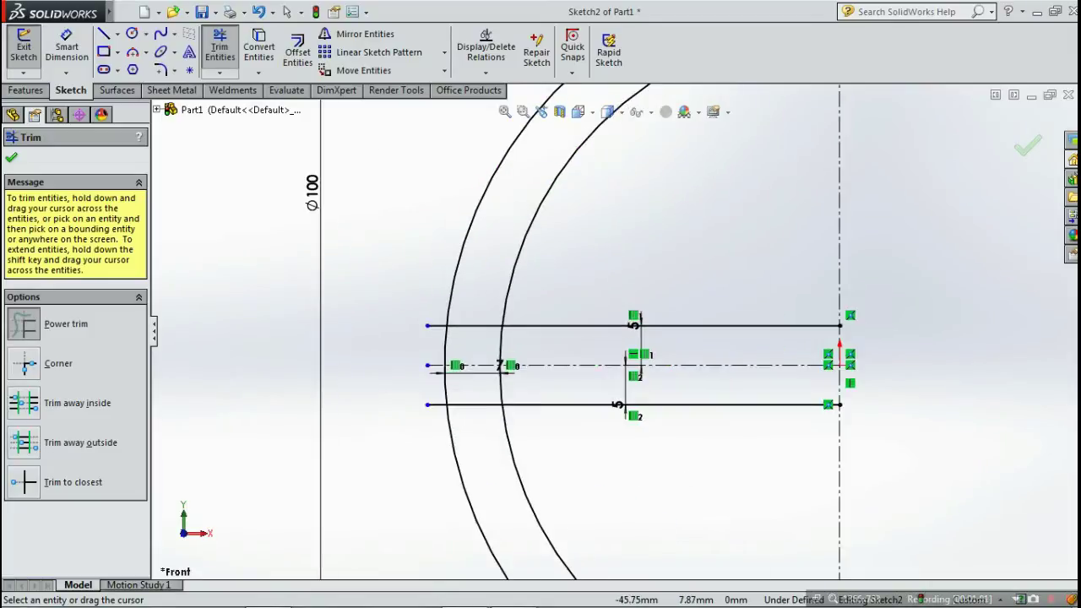
{"action": "left_click_drag", "start_coordinate": [442, 309], "coordinate": [461, 410]}
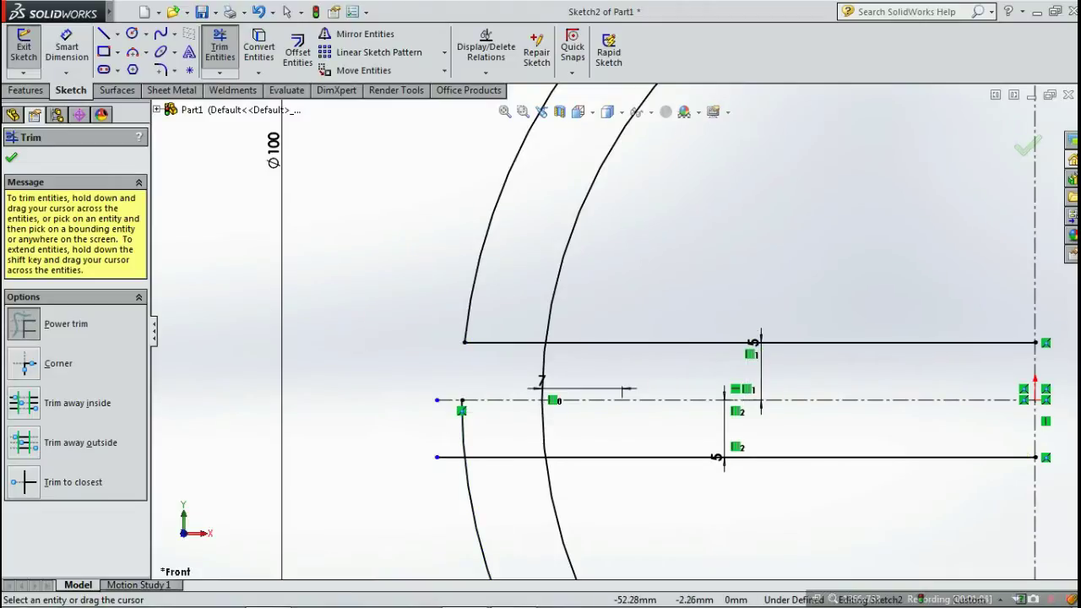
{"action": "left_click_drag", "start_coordinate": [433, 428], "coordinate": [463, 464]}
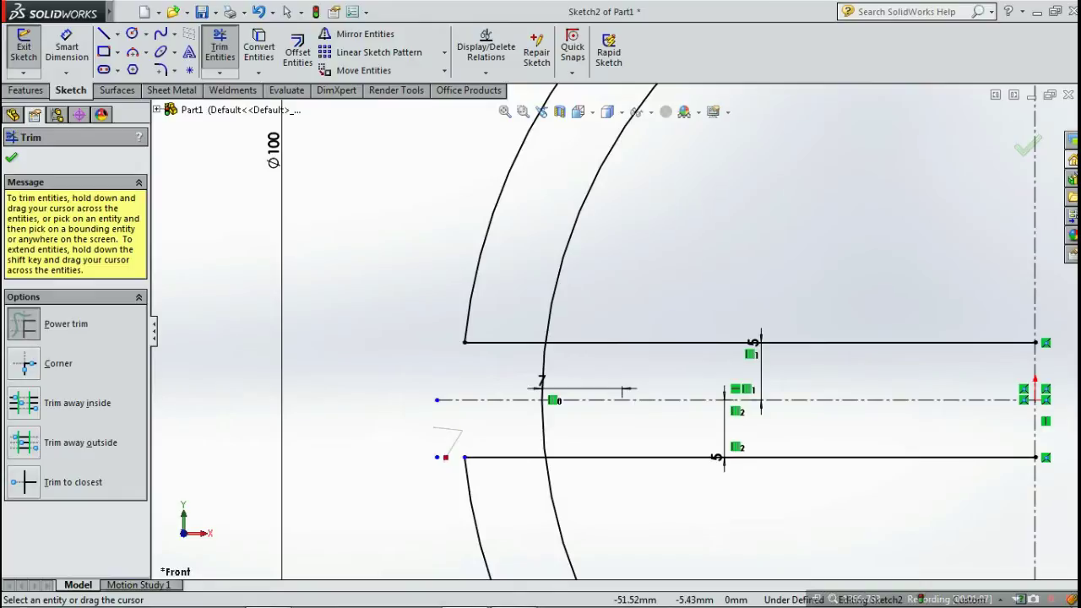
{"action": "scroll", "coordinate": [750, 433], "scroll_direction": "up", "scroll_amount": 1}
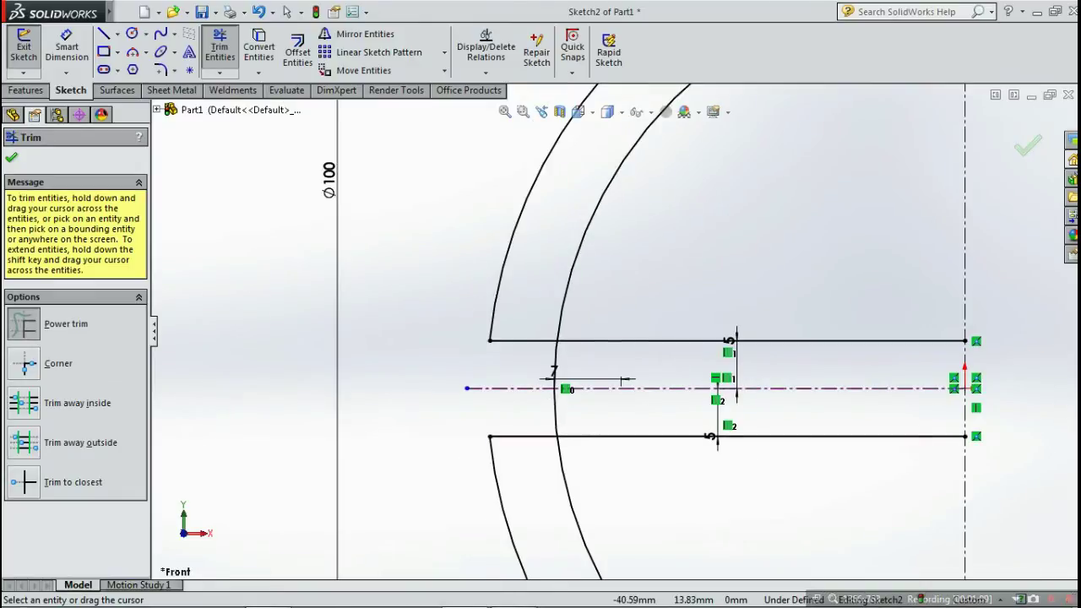
Trim the inner arc above and below the slot and the offset lines inside the inner circle, leaving a rectangular groove in the profile.
{"action": "left_click_drag", "start_coordinate": [564, 263], "coordinate": [602, 342]}
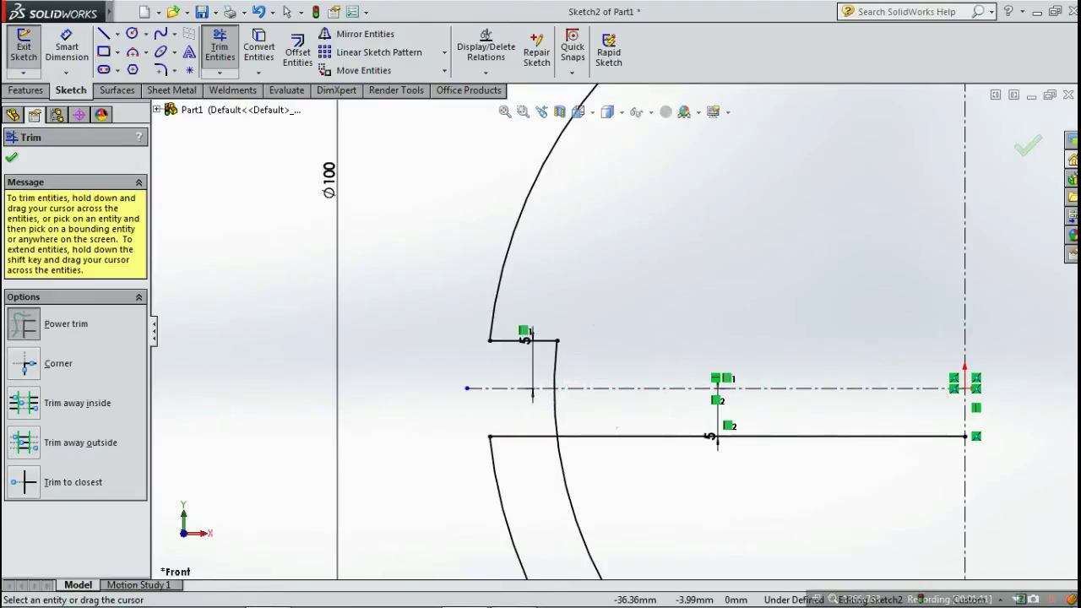
{"action": "mouse_move", "coordinate": [581, 425]}
{"action": "left_mouse_down"}
{"action": "mouse_move", "coordinate": [582, 444]}
{"action": "mouse_move", "coordinate": [562, 461]}
{"action": "left_mouse_up"}
{"action": "scroll", "coordinate": [617, 333], "scroll_direction": "up", "scroll_amount": 3}
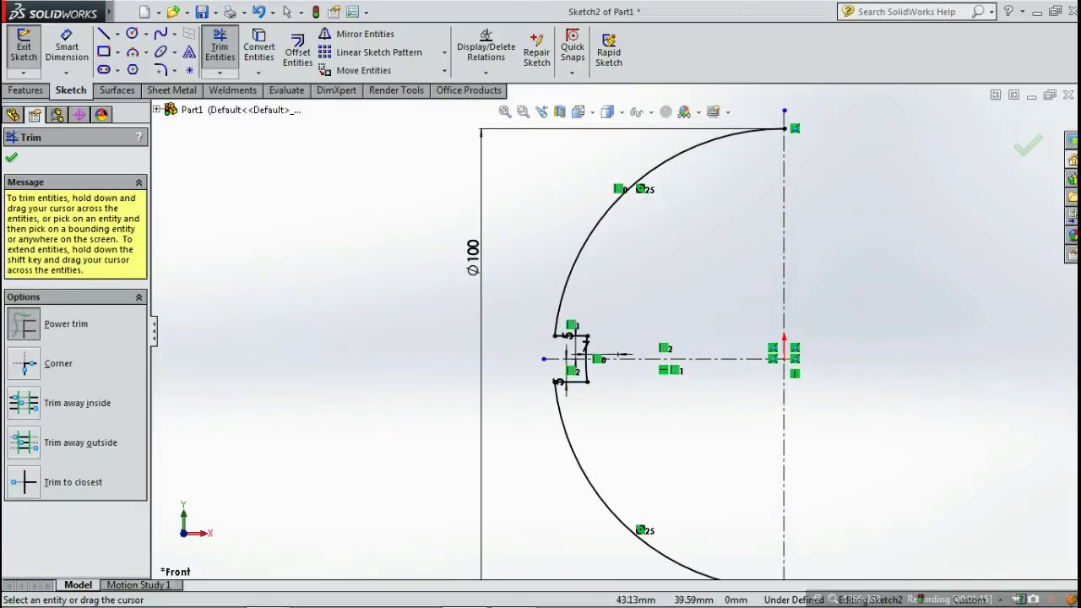
{"action": "left_click", "coordinate": [1026, 147]}
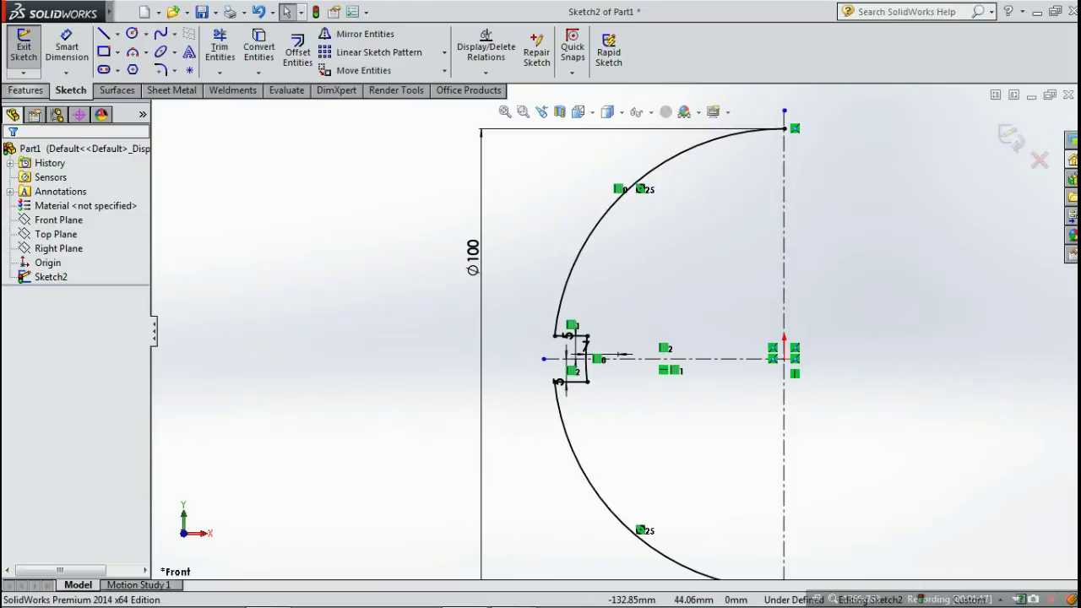
Revolve the automatically closed sketch 360° about the vertical centerline as a solid, with Thin Feature turned off.
{"action": "left_click", "coordinate": [26, 91]}
{"action": "left_click", "coordinate": [80, 53]}
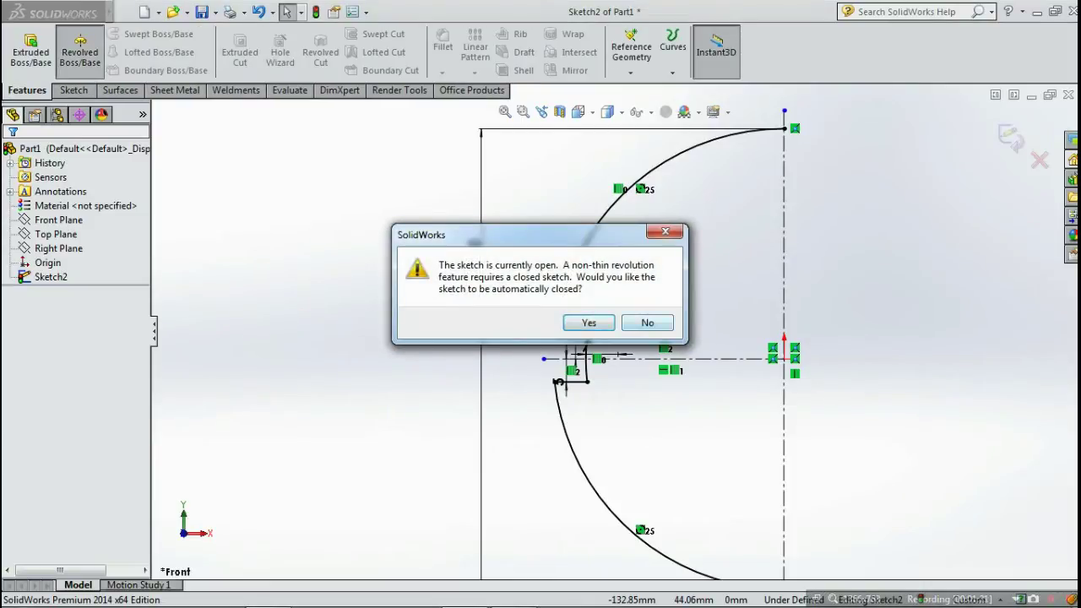
{"action": "left_click", "coordinate": [589, 322]}
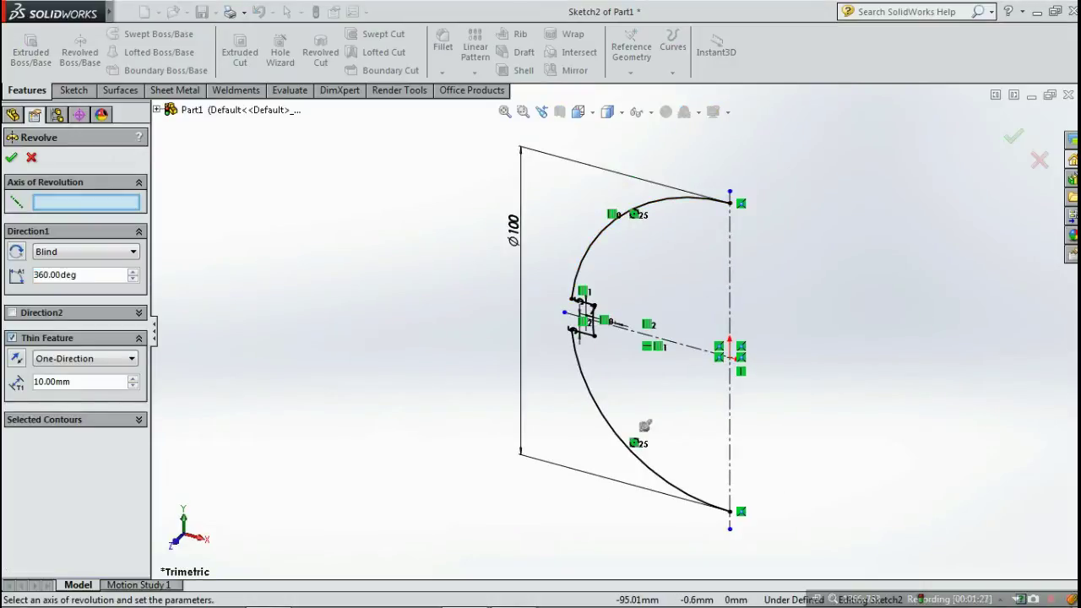
{"action": "left_click", "coordinate": [589, 322]}
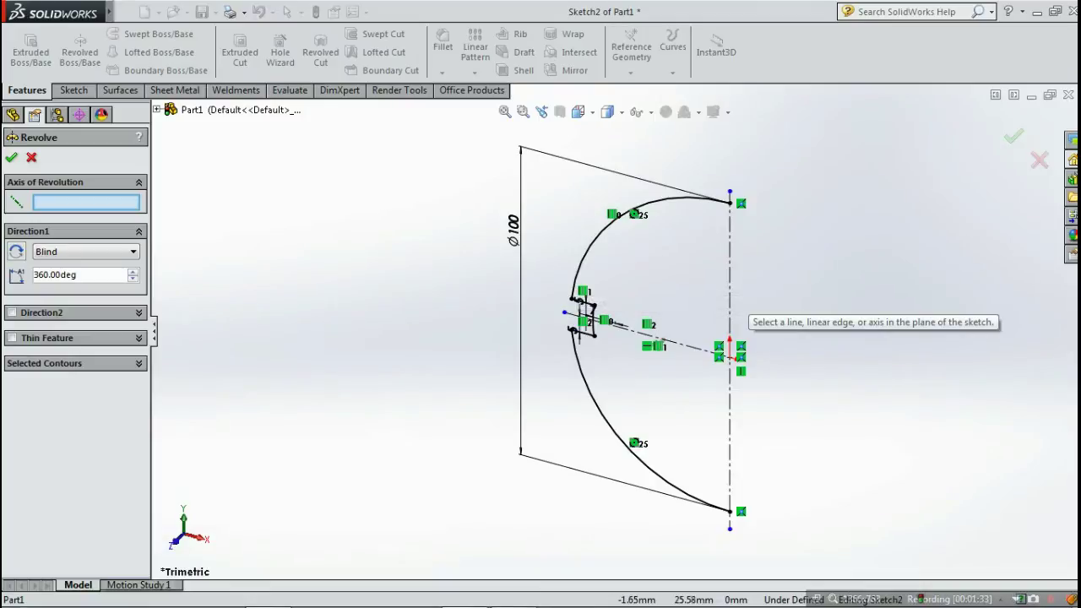
{"action": "left_click", "coordinate": [730, 313]}
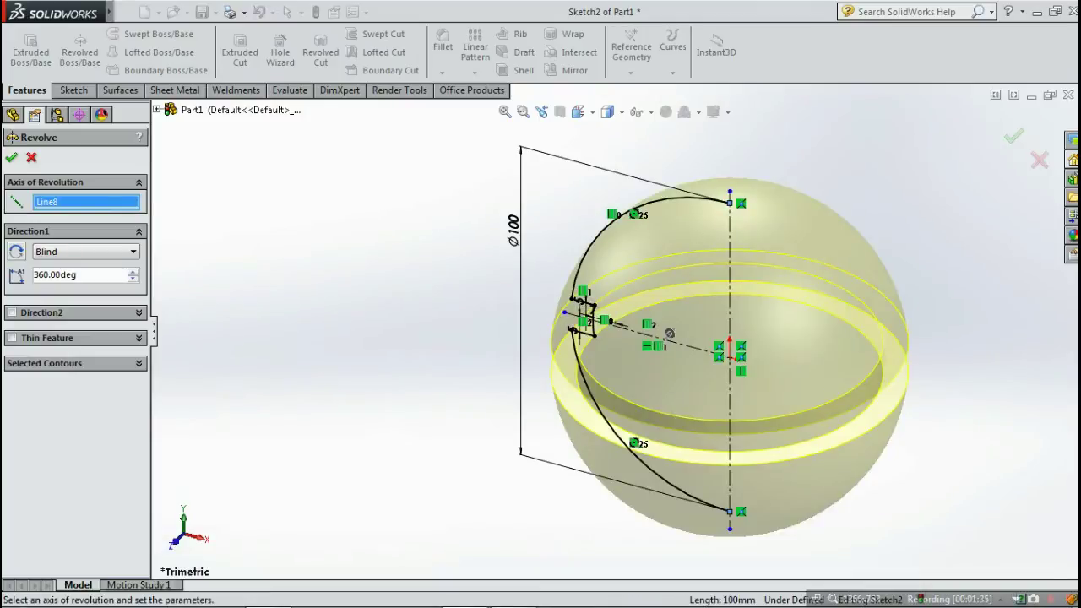
{"action": "key", "text": "Return"}
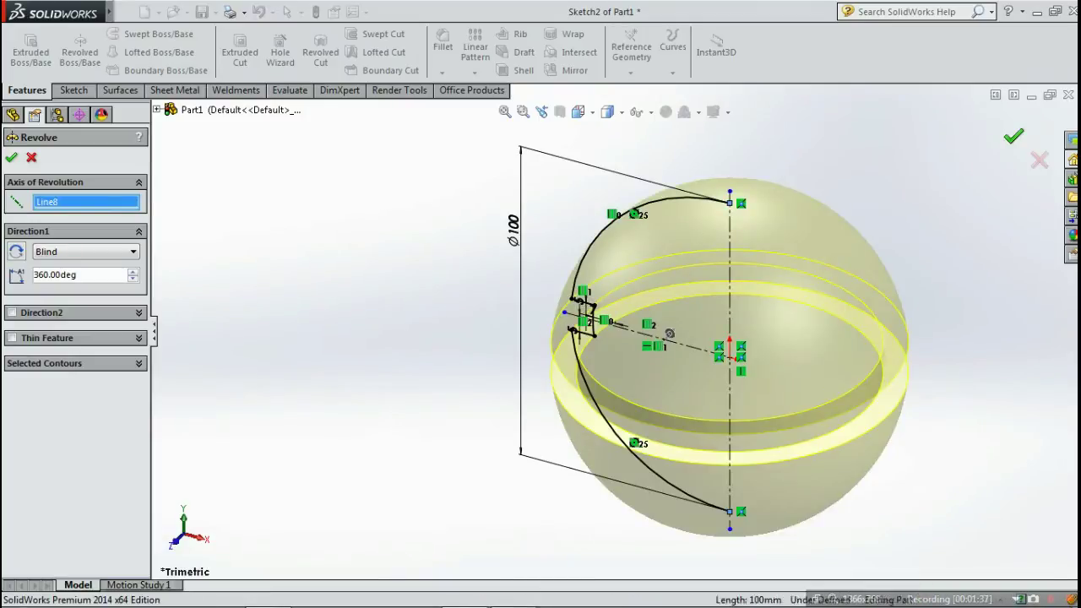
Create a parallel reference plane from the Front Plane, placed about 49.5 mm in front of it.
{"action": "key", "text": "Escape"}
{"action": "middle_click_drag", "start_coordinate": [641, 444], "coordinate": [694, 381]}
{"action": "left_click", "coordinate": [58, 220]}
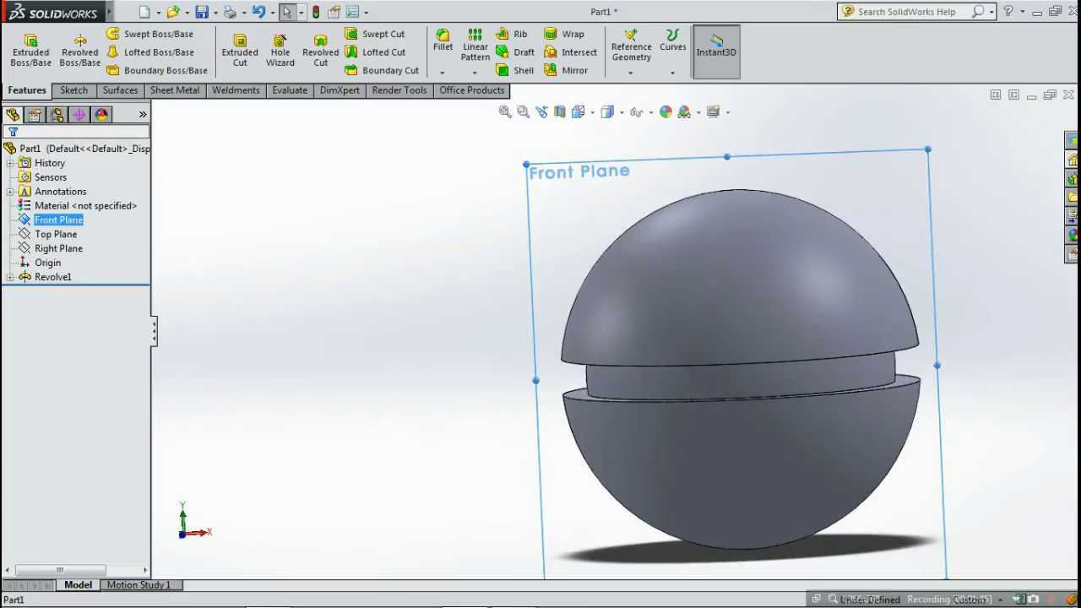
{"action": "scroll", "coordinate": [718, 363], "scroll_direction": "up", "scroll_amount": 1}
{"action": "scroll", "coordinate": [717, 363], "scroll_direction": "up", "scroll_amount": 1}
{"action": "middle_click_drag", "start_coordinate": [718, 363], "coordinate": [598, 383]}
{"action": "middle_click_drag", "start_coordinate": [346, 354], "coordinate": [416, 358]}
{"action": "scroll", "coordinate": [415, 358], "scroll_direction": "down", "scroll_amount": 1}
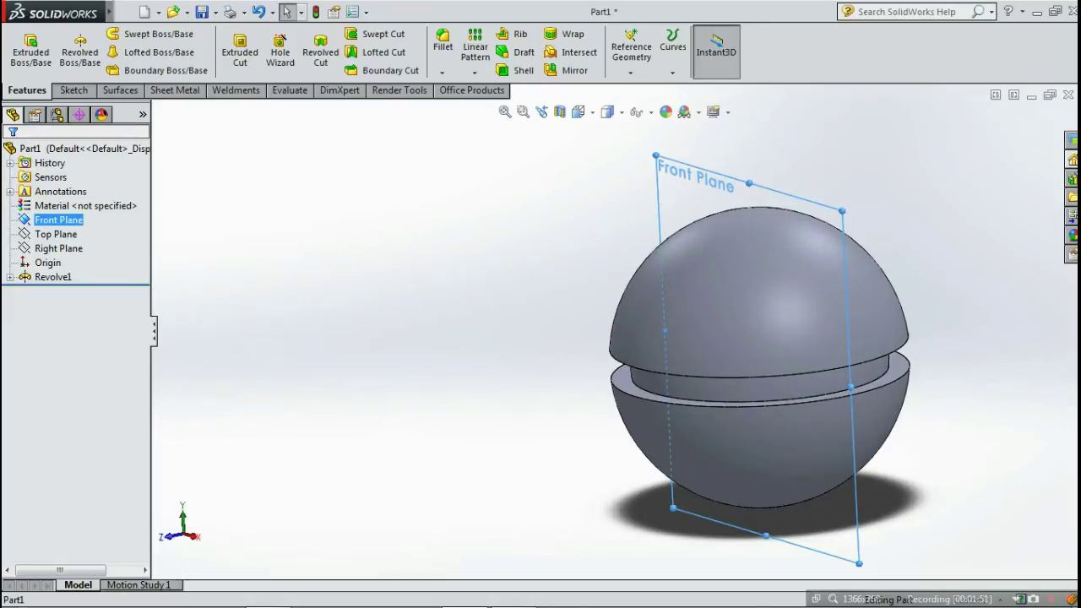
{"action": "left_click_drag", "start_coordinate": [702, 169], "coordinate": [578, 194], "text": "ctrl"}
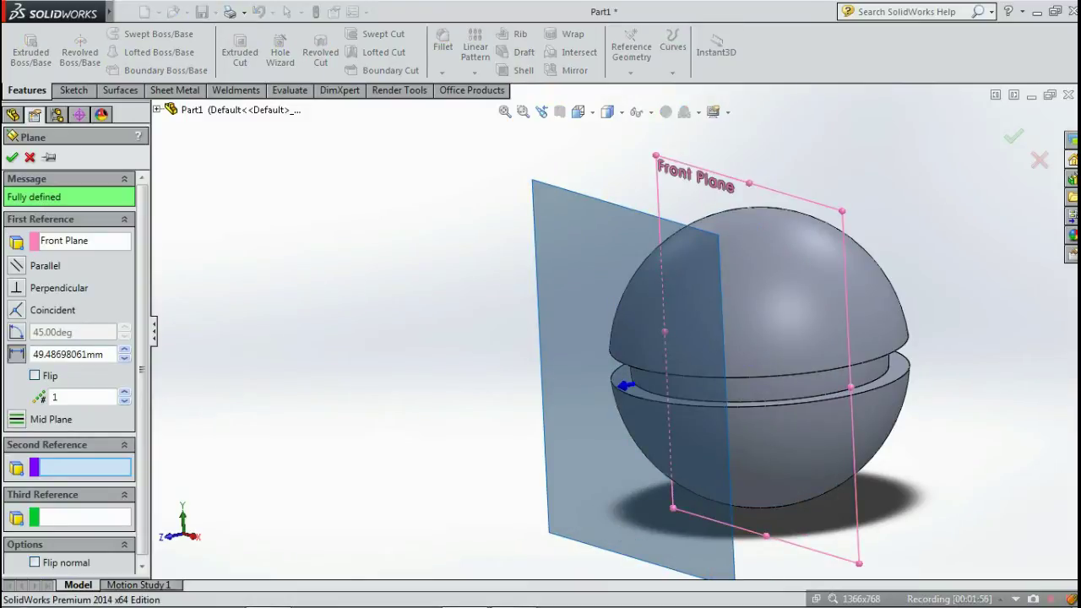
Set the new plane's offset distance from the Front Plane to 55 mm and accept the plane.
{"action": "double_click", "coordinate": [69, 354]}
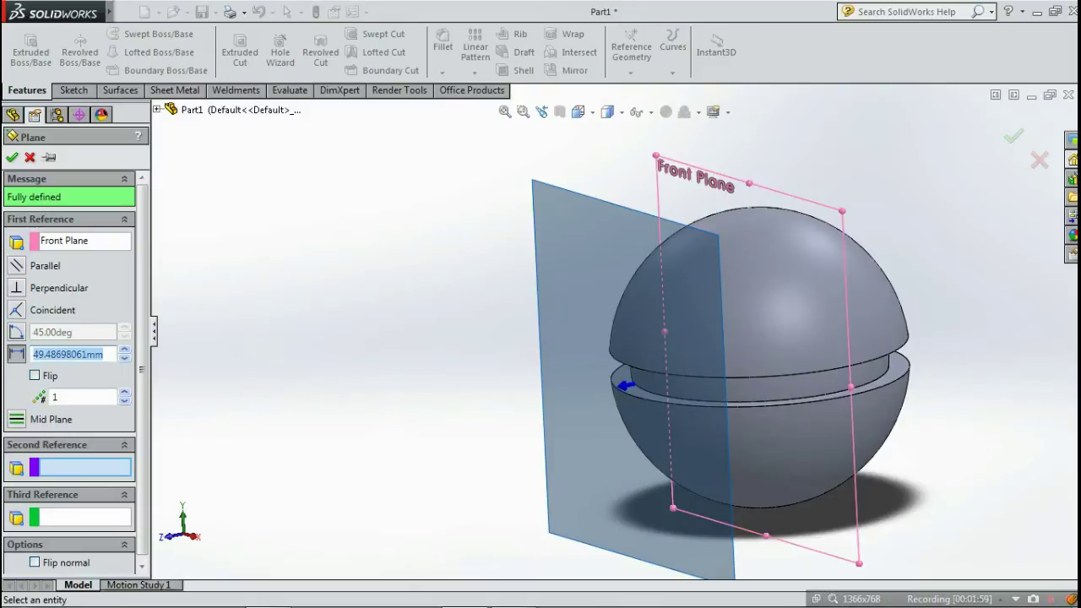
{"action": "middle_click_drag", "start_coordinate": [540, 338], "coordinate": [510, 342]}
{"action": "double_click", "coordinate": [69, 354]}
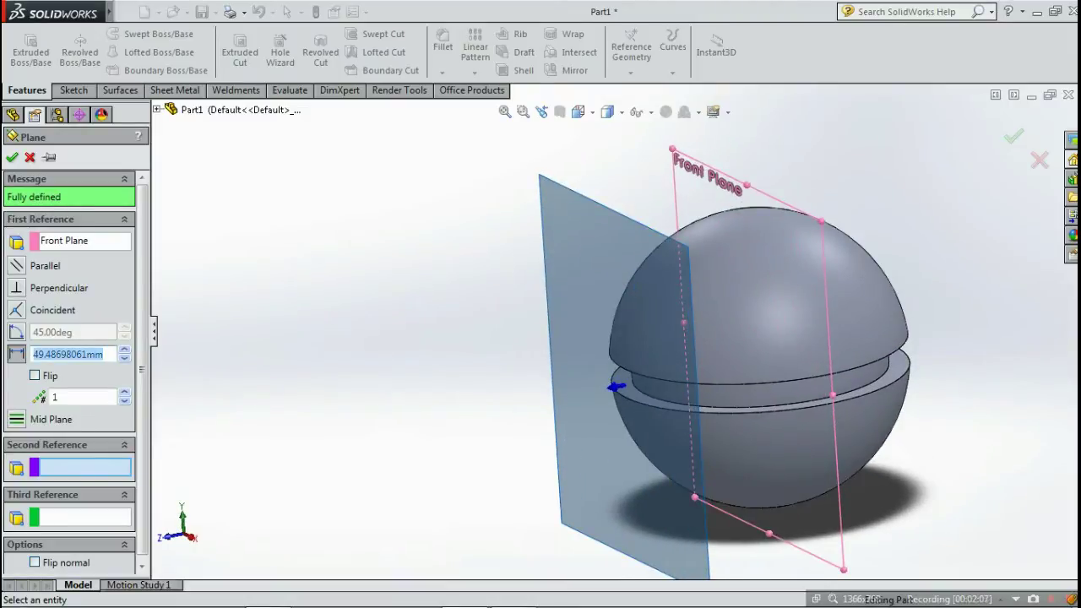
{"action": "type", "text": "55"}
{"action": "key", "text": "Return"}
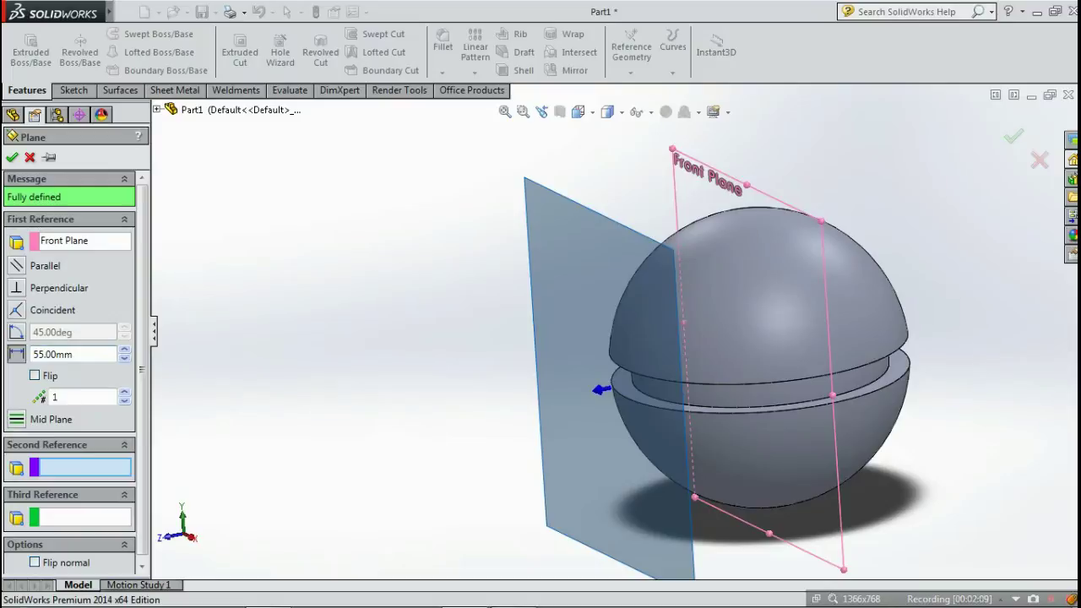
{"action": "key", "text": "Return"}
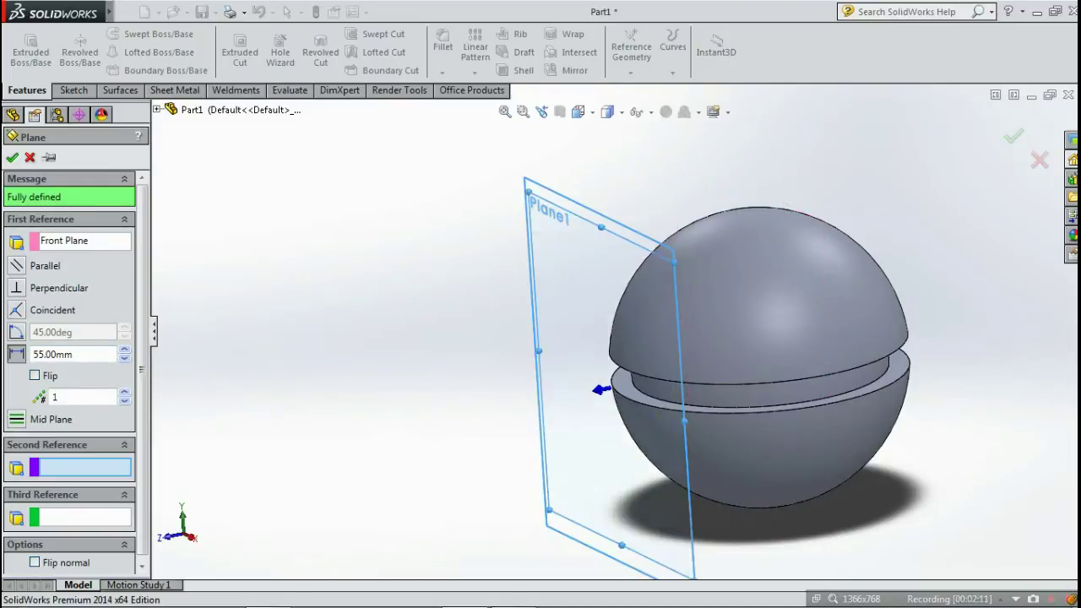
Open a sketch on the new offset plane and draw a circle about 39 mm in diameter centered on the origin.
{"action": "left_click", "coordinate": [583, 218]}
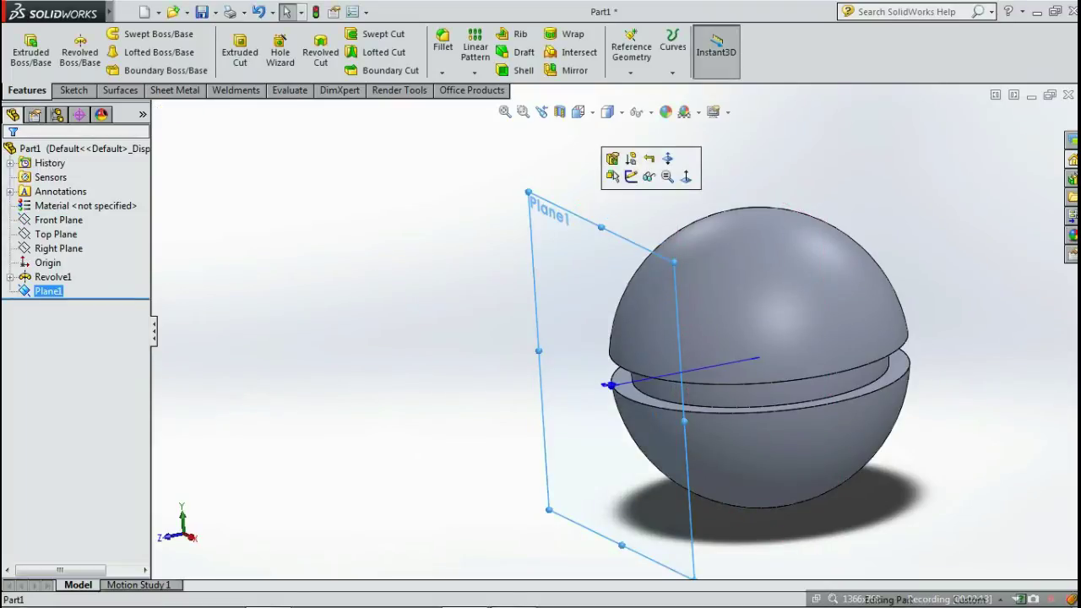
{"action": "left_click", "coordinate": [631, 176]}
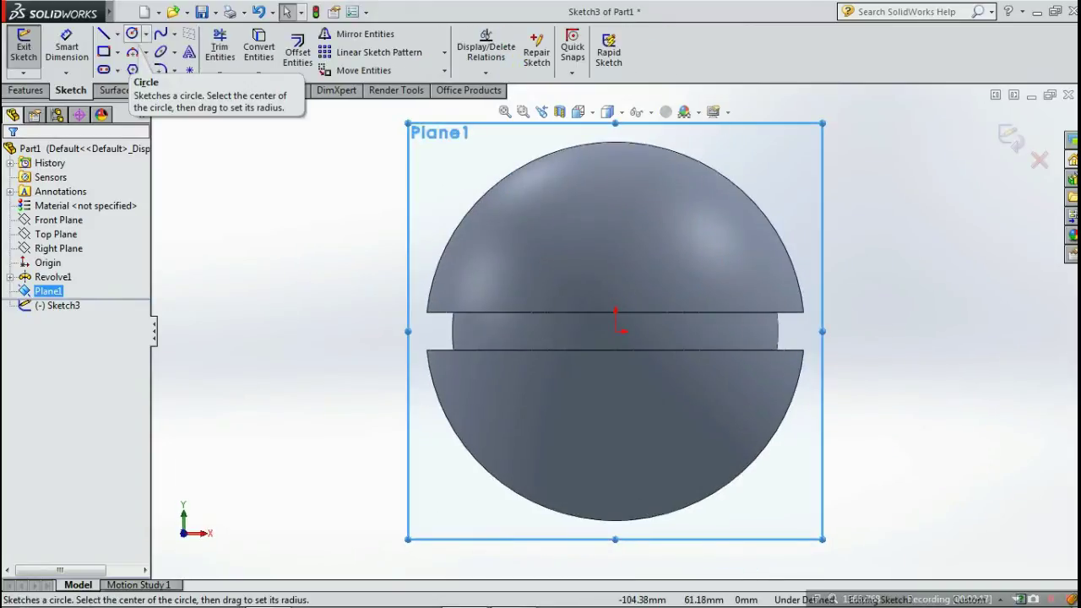
{"action": "left_click", "coordinate": [131, 33]}
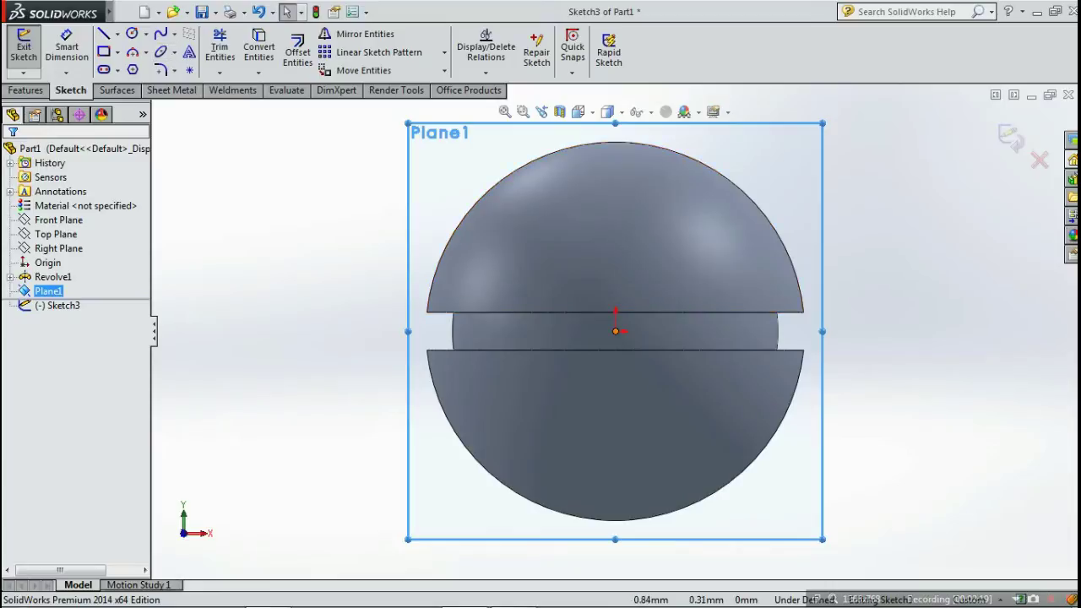
{"action": "left_click", "coordinate": [616, 331]}
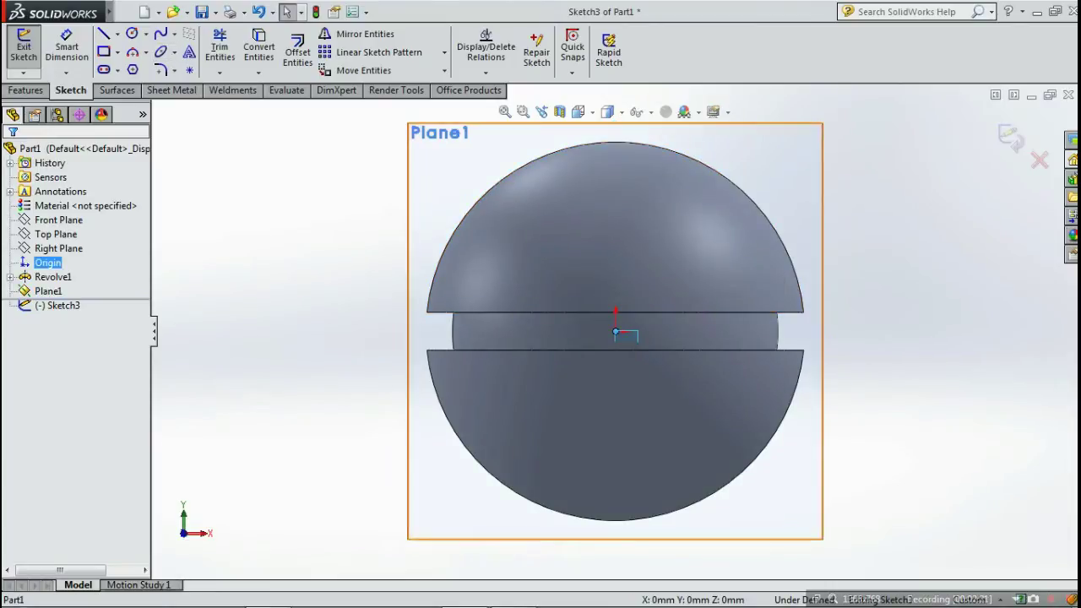
{"action": "left_click", "coordinate": [615, 331]}
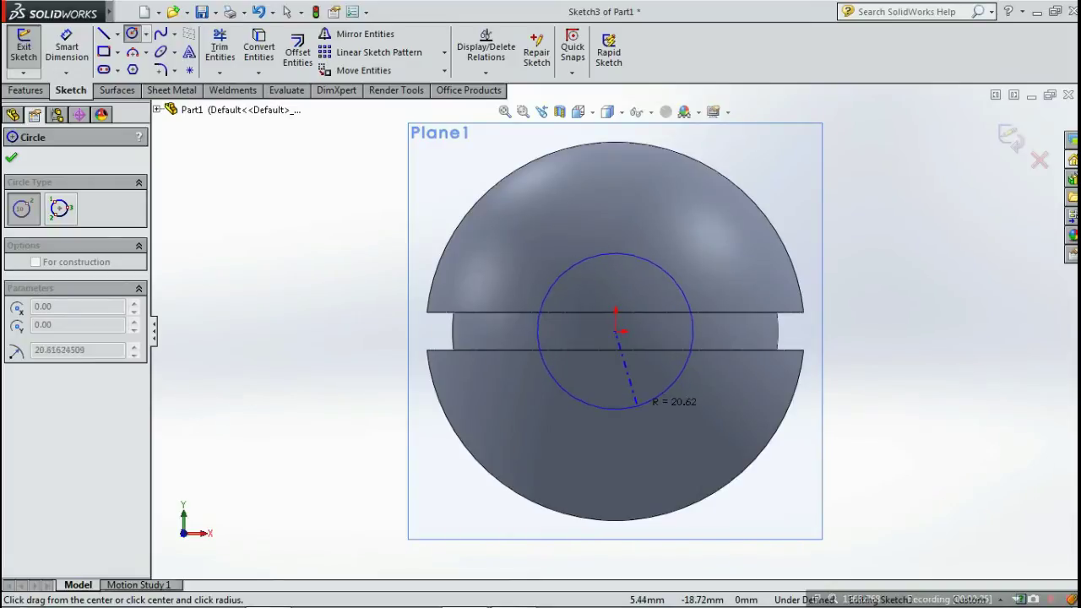
{"action": "left_click", "coordinate": [636, 402]}
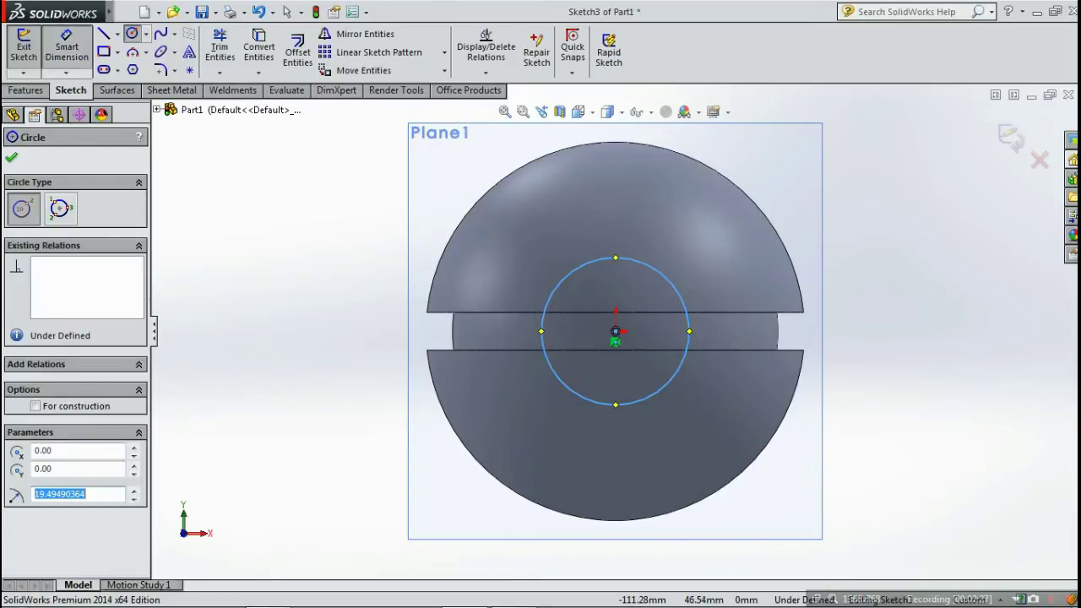
Dimension the circle's diameter as 40 mm.
{"action": "left_click", "coordinate": [67, 47]}
{"action": "left_click", "coordinate": [553, 292]}
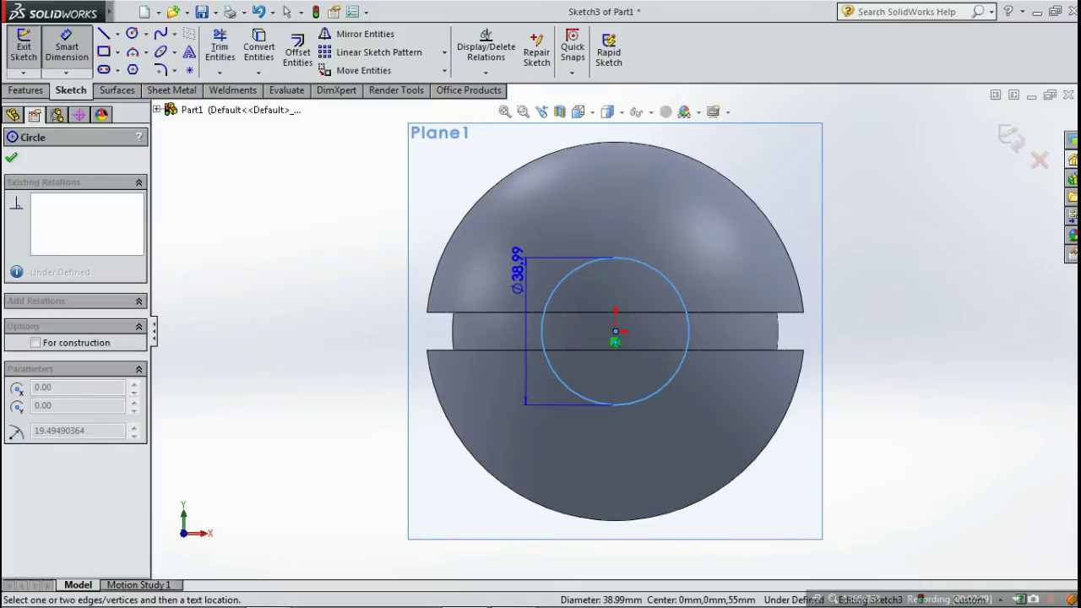
{"action": "left_click", "coordinate": [515, 281]}
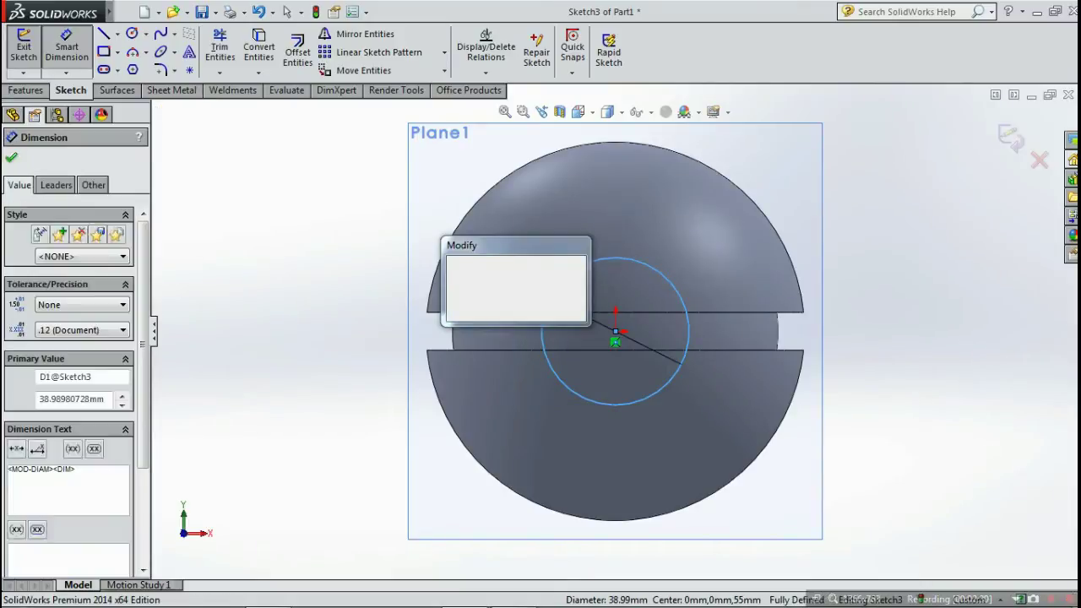
{"action": "type", "text": "40"}
{"action": "key", "text": "Return"}
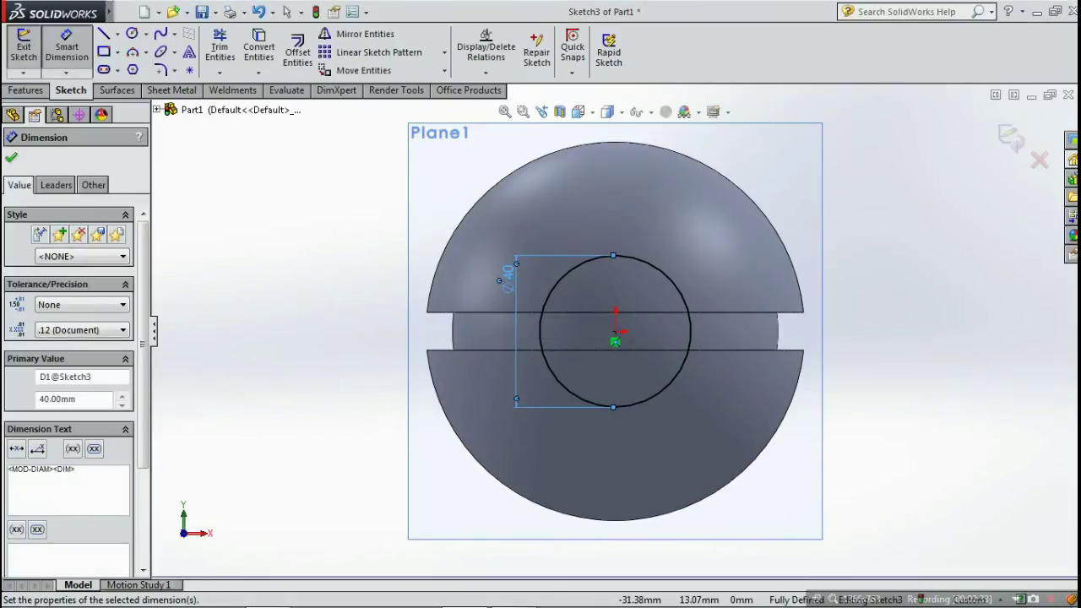
Change the circle's diameter dimension to 20 mm.
{"action": "middle_click_drag", "start_coordinate": [410, 333], "coordinate": [291, 368]}
{"action": "middle_click_drag", "start_coordinate": [355, 313], "coordinate": [450, 341]}
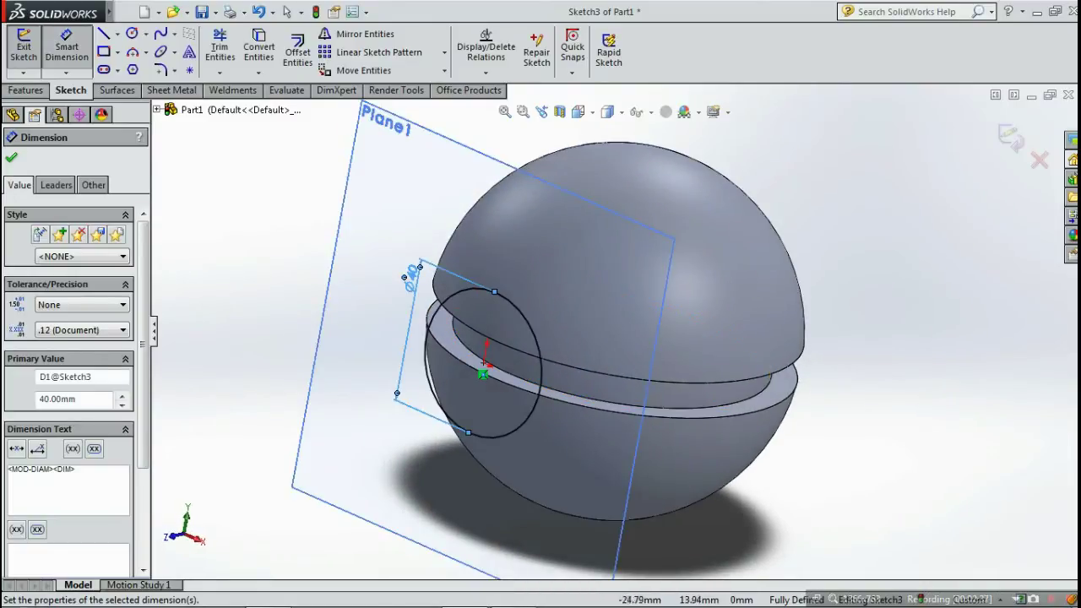
{"action": "double_click", "coordinate": [412, 275]}
{"action": "type", "text": "40"}
{"action": "key", "text": "Return"}
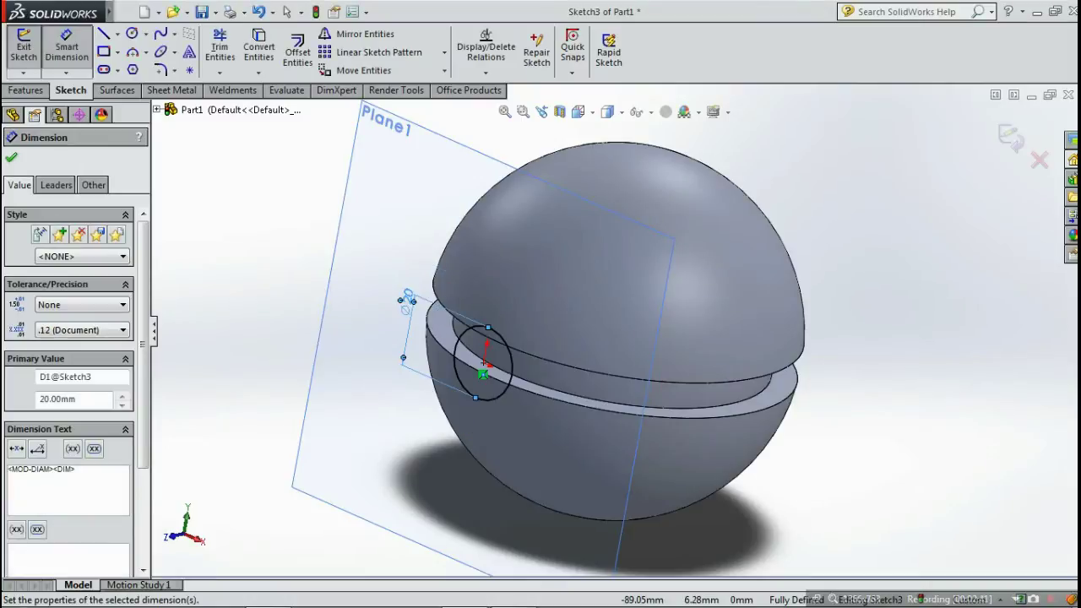
Set the circle's diameter dimension to 30 mm.
{"action": "scroll", "coordinate": [506, 363], "scroll_direction": "down", "scroll_amount": 1}
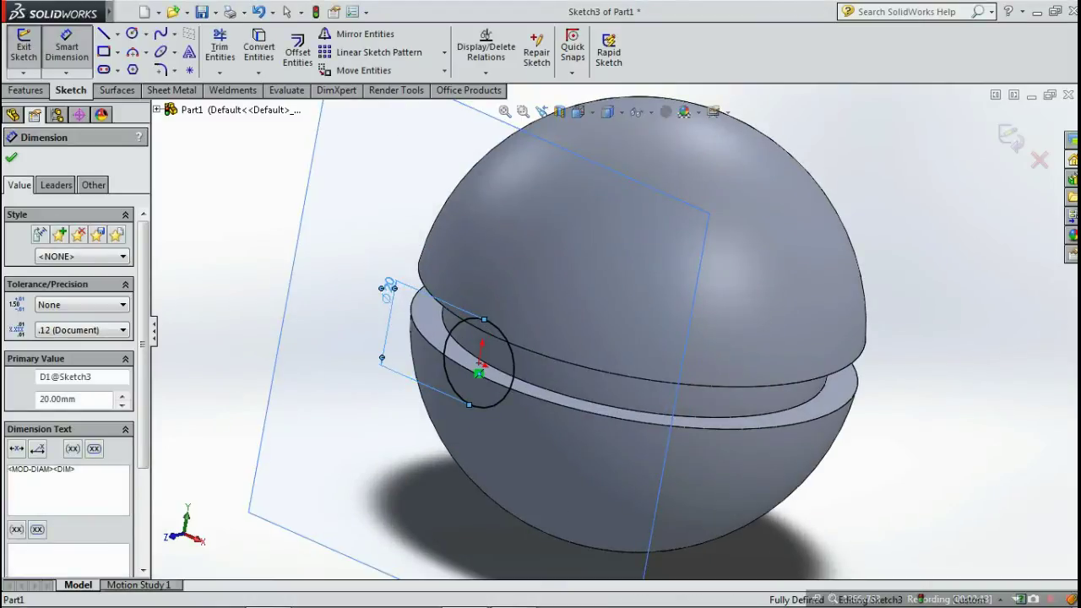
{"action": "double_click", "coordinate": [389, 288]}
{"action": "type", "text": "30"}
{"action": "key", "text": "Return"}
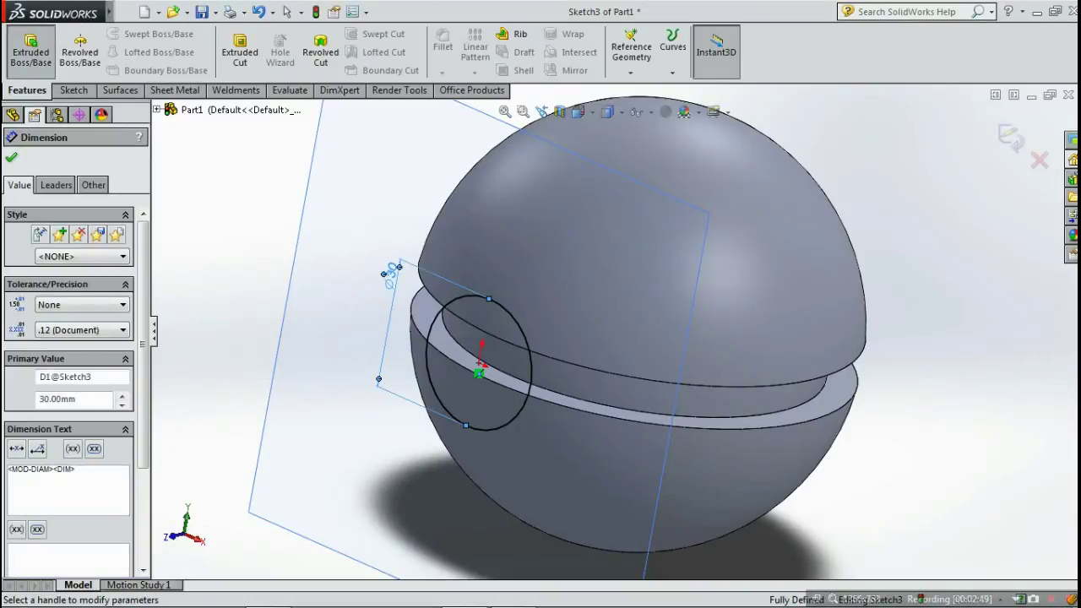
Extrude the circle in the reversed direction toward the sphere with end condition Up To Next and the result merged.
{"action": "left_click", "coordinate": [31, 47]}
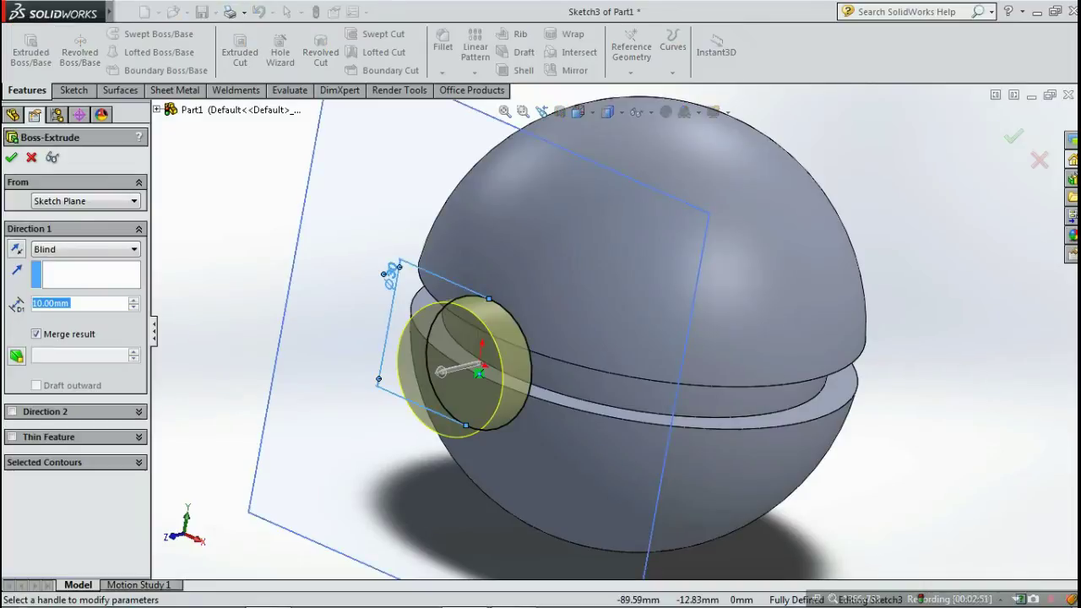
{"action": "left_click", "coordinate": [16, 249]}
{"action": "left_click", "coordinate": [84, 249]}
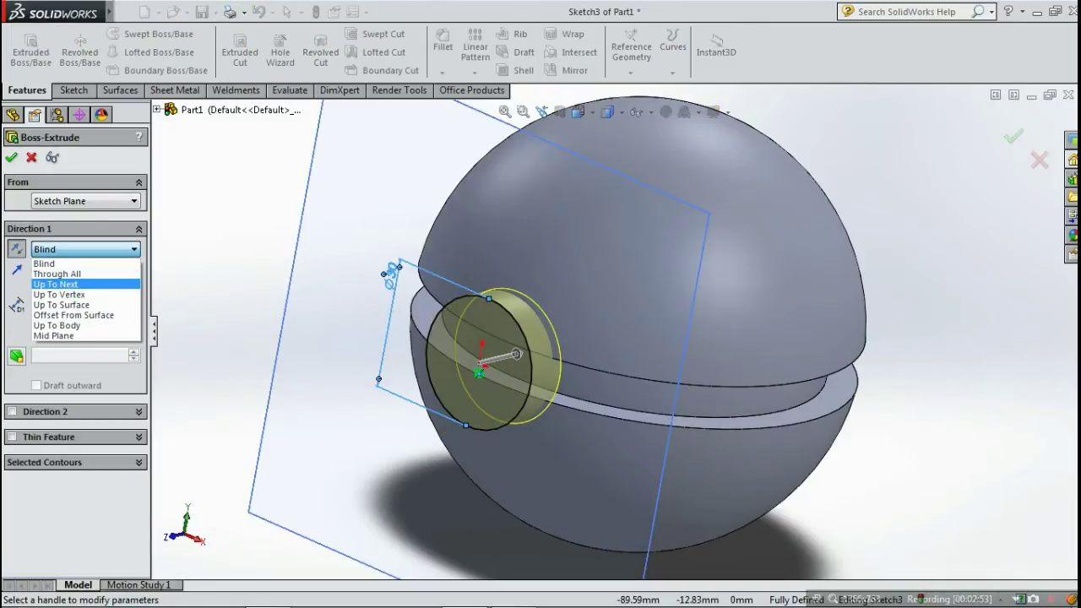
{"action": "left_click", "coordinate": [55, 283]}
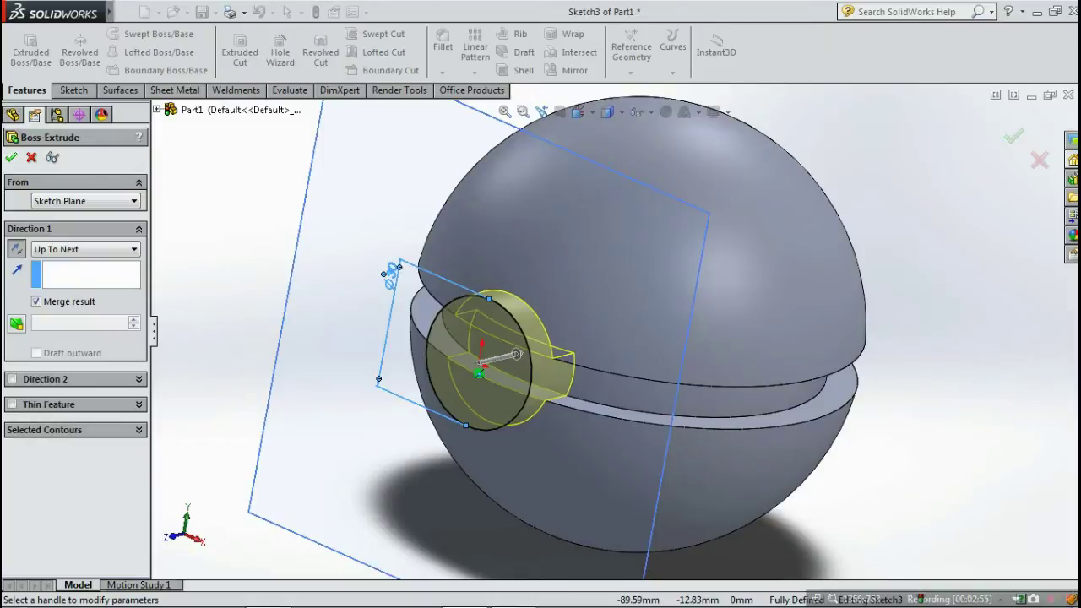
{"action": "left_click", "coordinate": [11, 157]}
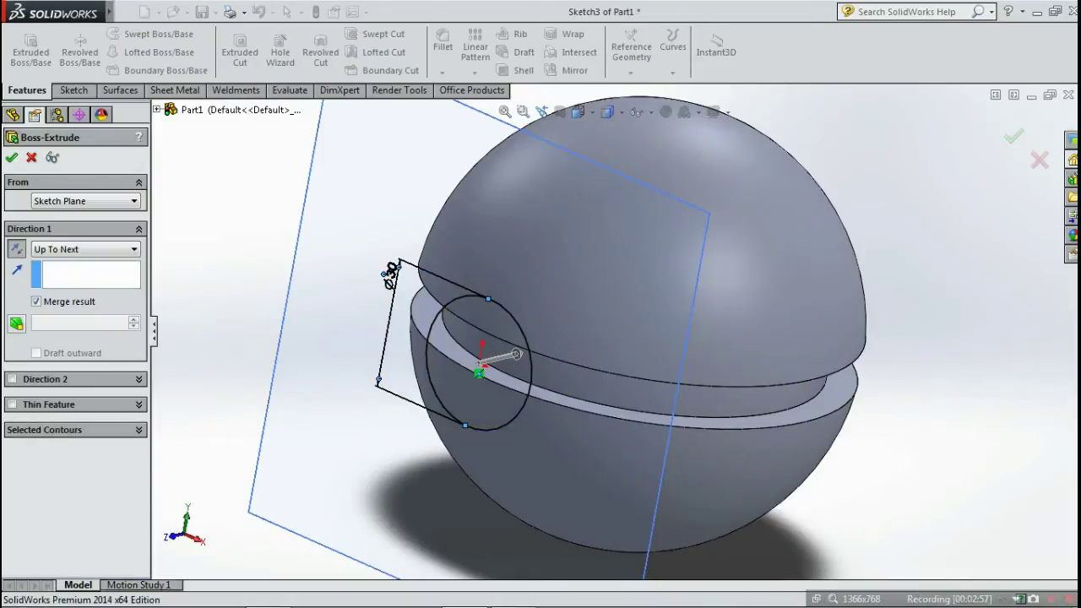
Hide the offset reference plane in front of the sphere.
{"action": "left_click", "coordinate": [290, 279]}
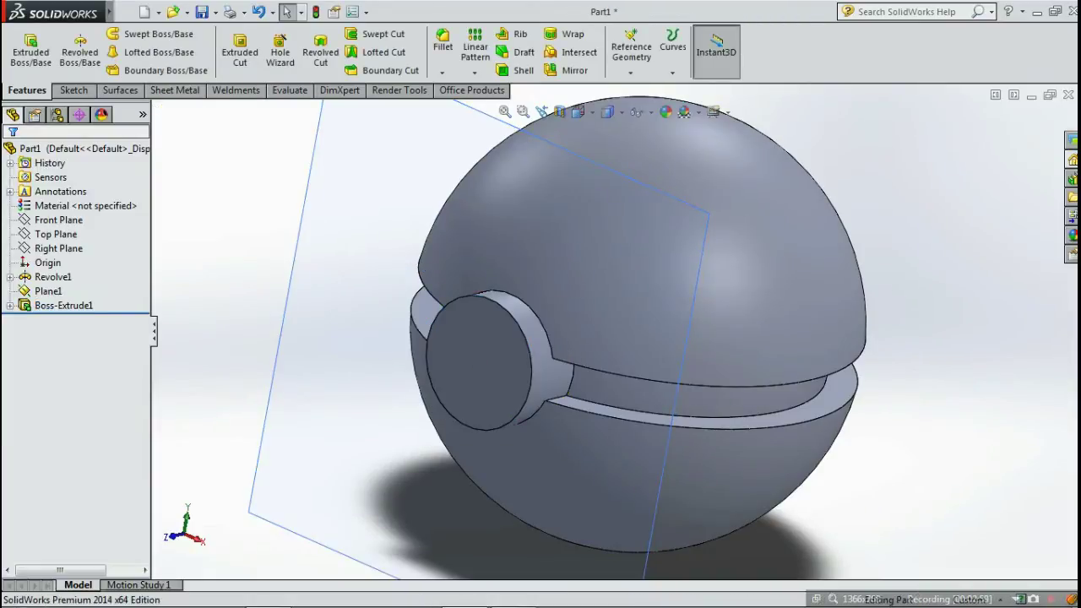
{"action": "left_click", "coordinate": [507, 124]}
{"action": "left_click", "coordinate": [472, 151]}
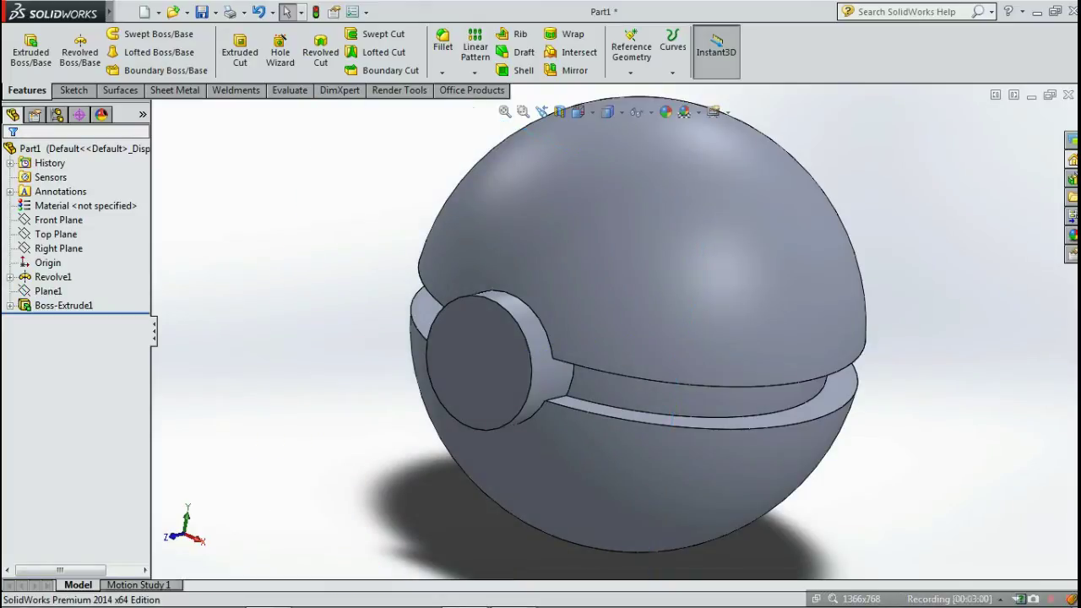
Open a sketch on the round boss's front face and convert its circular outer edge into a sketch circle.
{"action": "left_click", "coordinate": [484, 344]}
{"action": "left_click", "coordinate": [534, 298]}
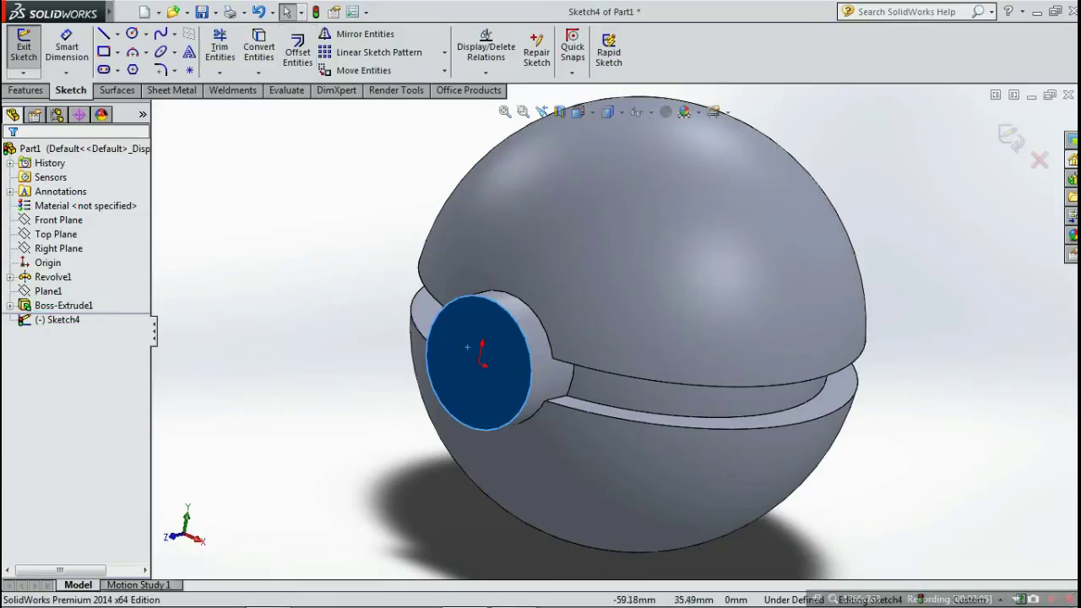
{"action": "left_click", "coordinate": [259, 49]}
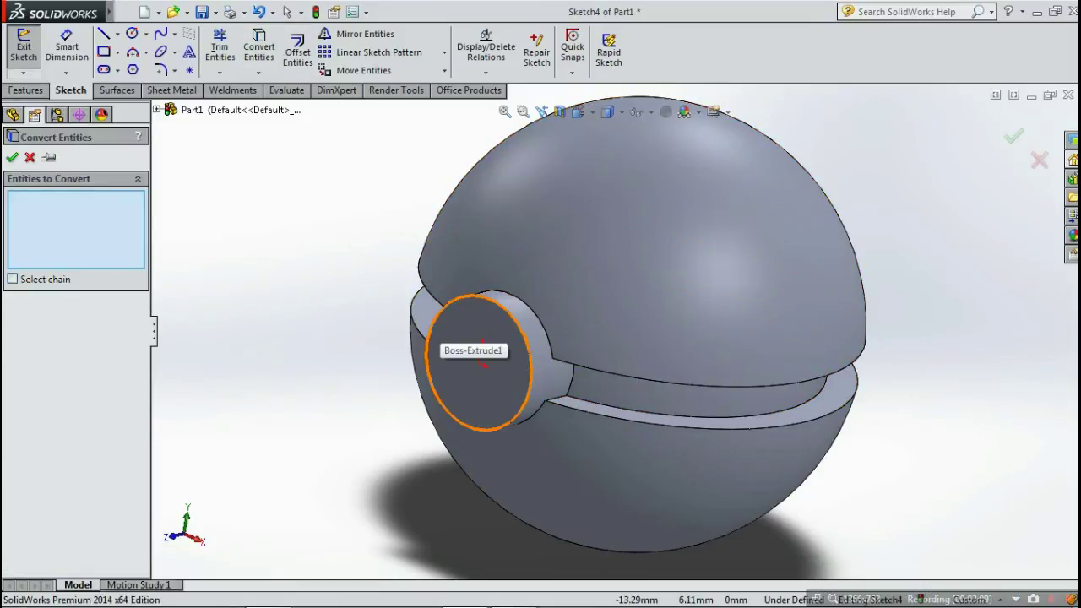
{"action": "left_click", "coordinate": [431, 340]}
{"action": "left_click", "coordinate": [11, 157]}
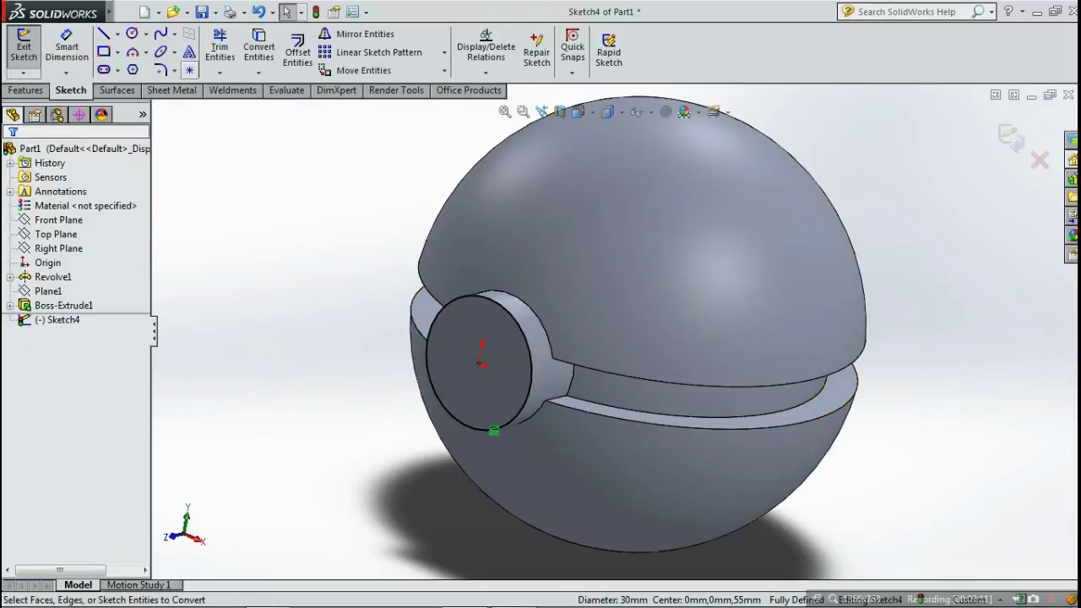
Offset the converted circle 5 mm inward, with Bi-directional turned off and Reverse turned on.
{"action": "left_click", "coordinate": [297, 51]}
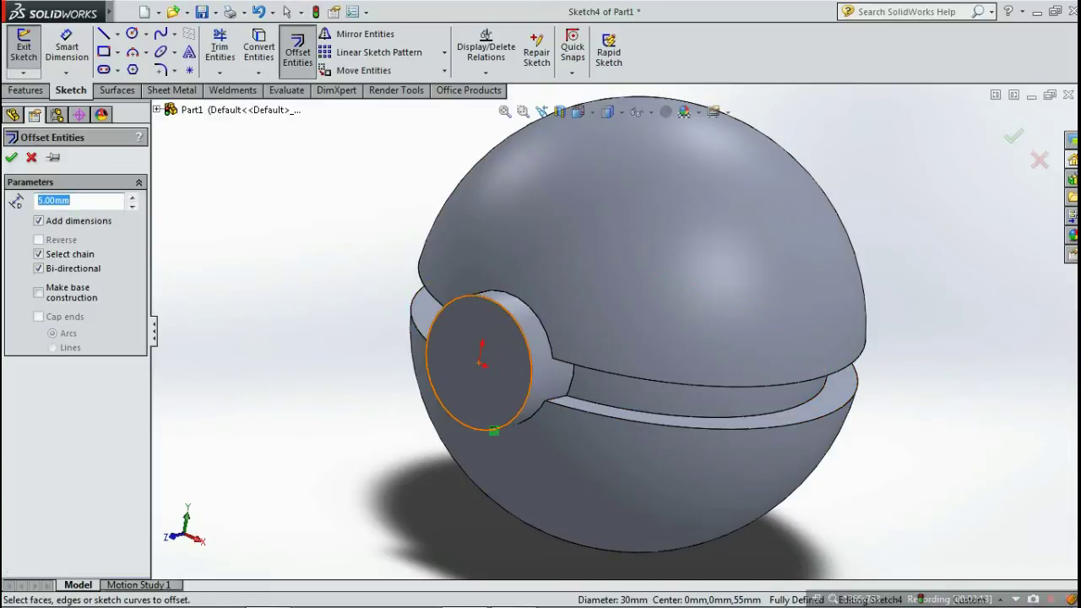
{"action": "left_click", "coordinate": [493, 429]}
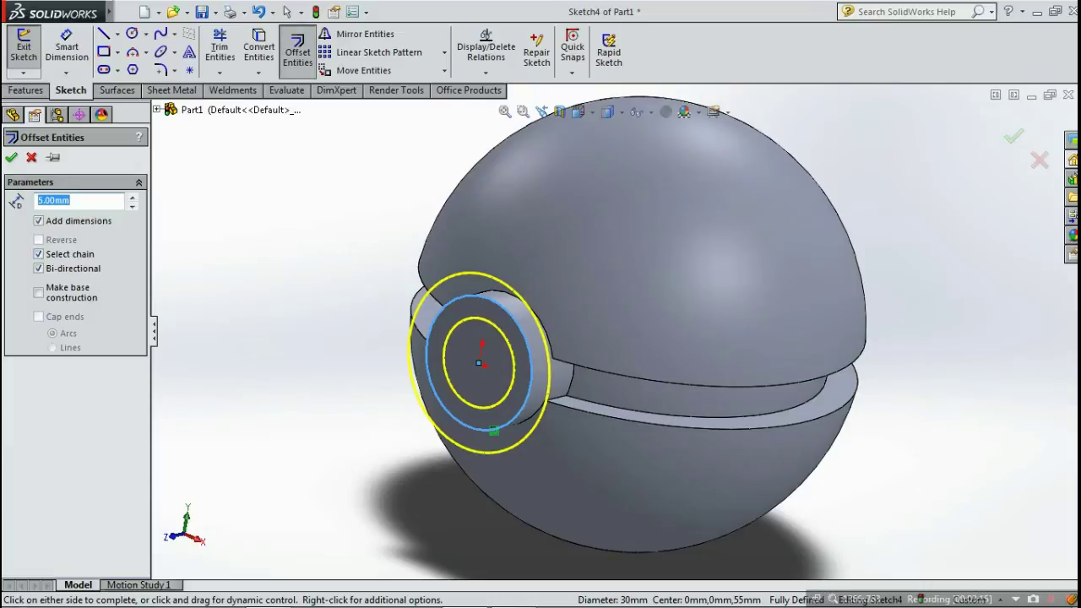
{"action": "left_click", "coordinate": [39, 269]}
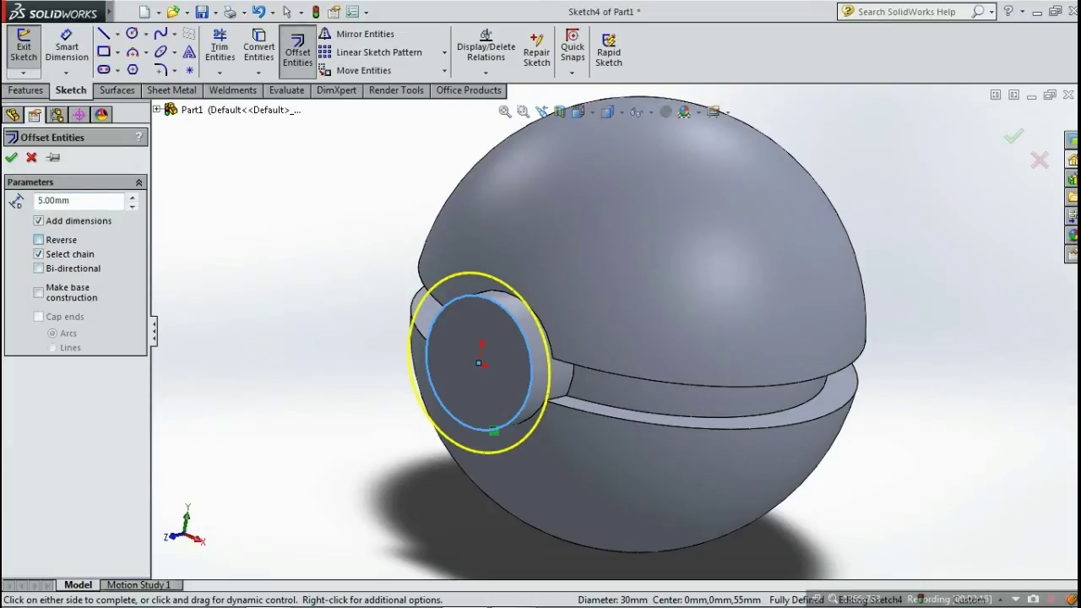
{"action": "left_click", "coordinate": [38, 239]}
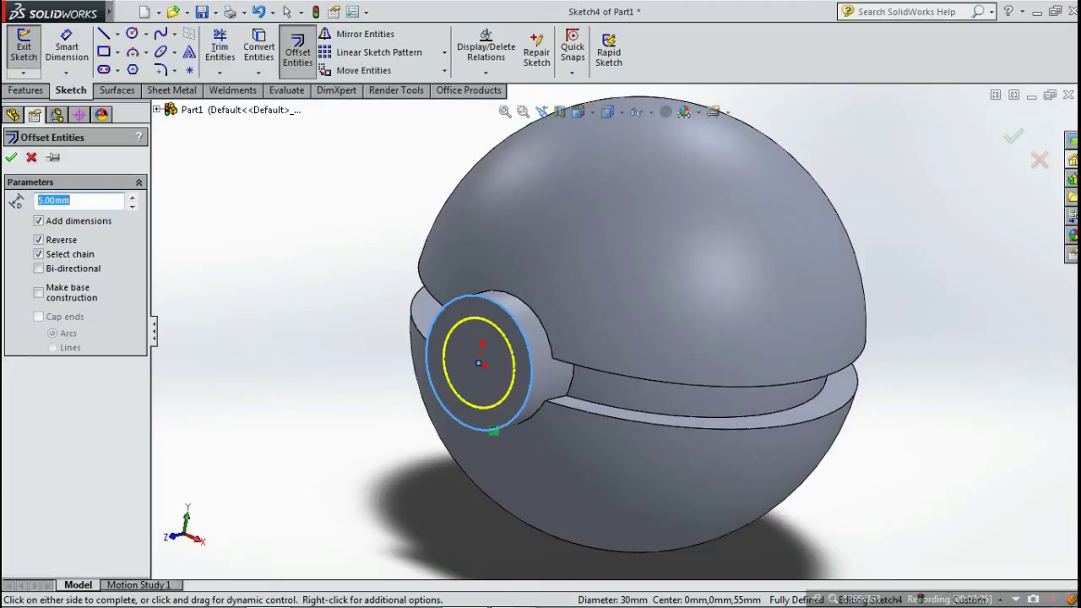
{"action": "left_click", "coordinate": [11, 157]}
{"action": "left_click", "coordinate": [25, 90]}
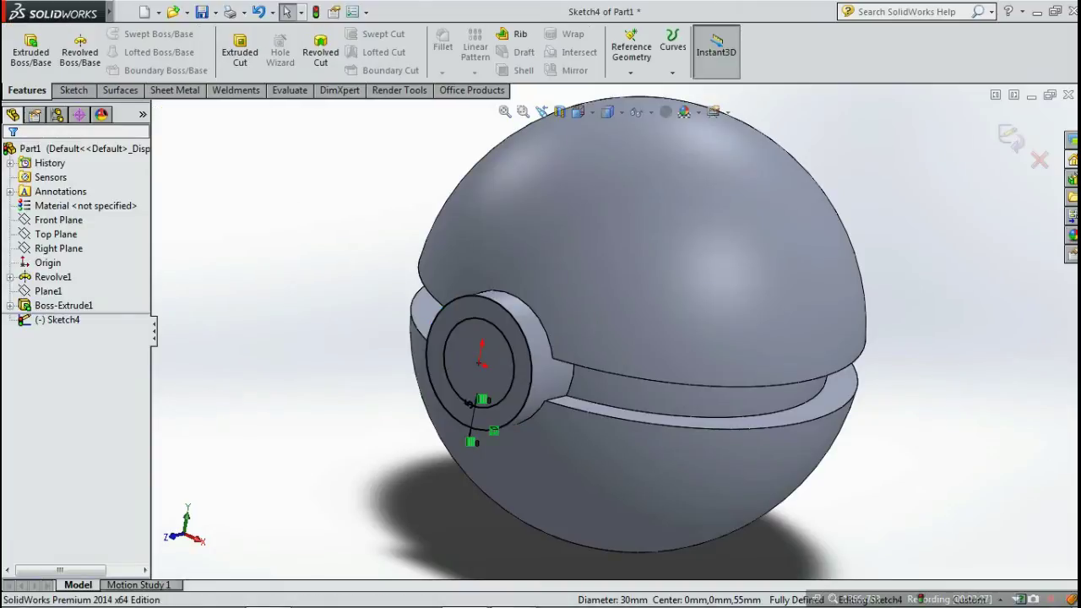
{"action": "left_click", "coordinate": [30, 51]}
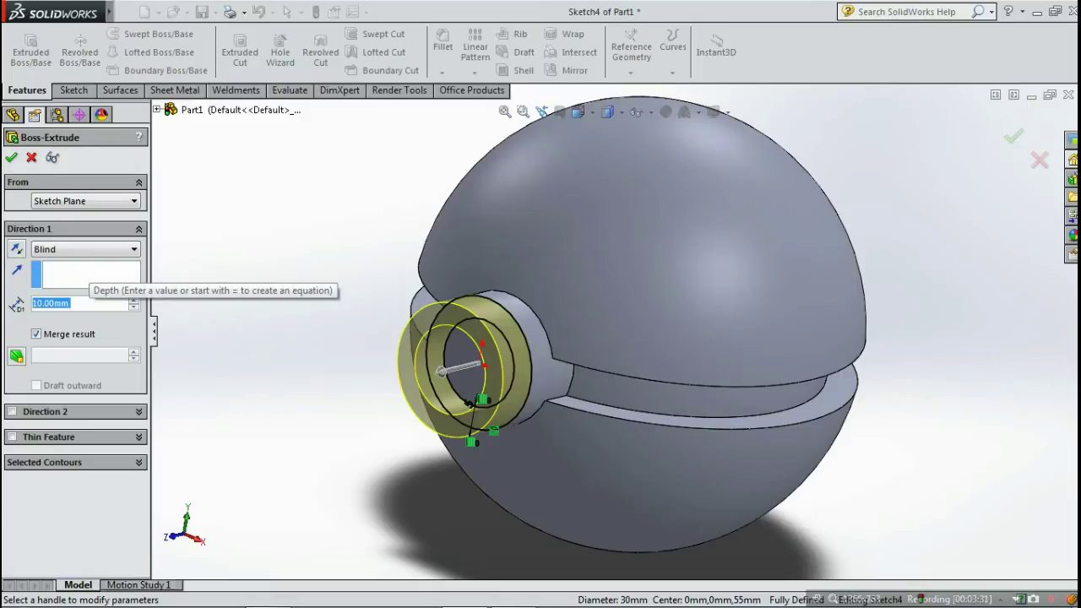
{"action": "type", "text": "2"}
{"action": "key", "text": "Return"}
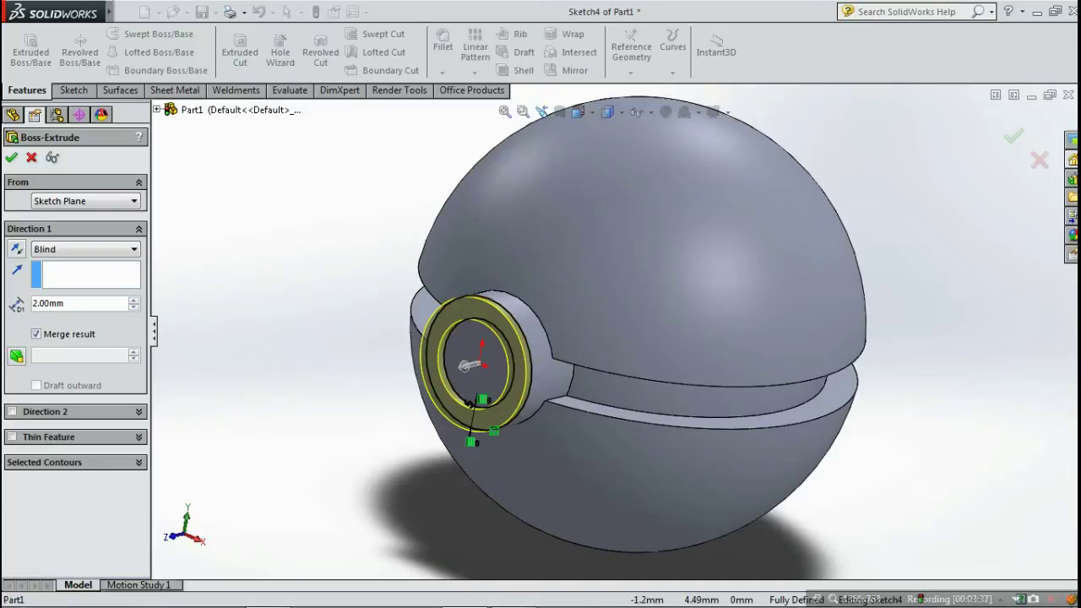
{"action": "left_click", "coordinate": [470, 336]}
{"action": "left_click", "coordinate": [472, 342]}
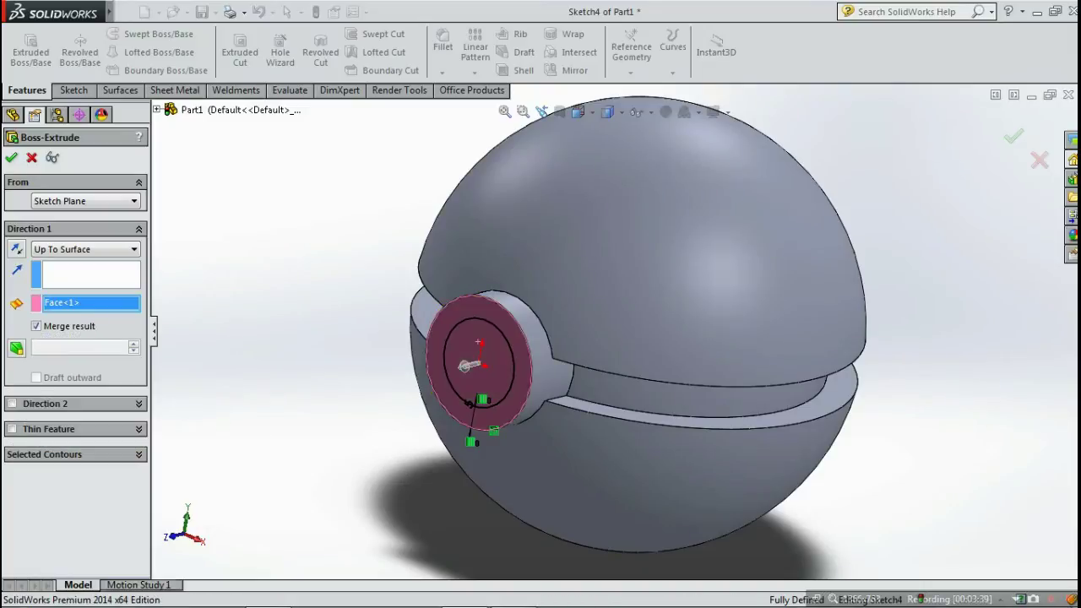
{"action": "left_click", "coordinate": [31, 158]}
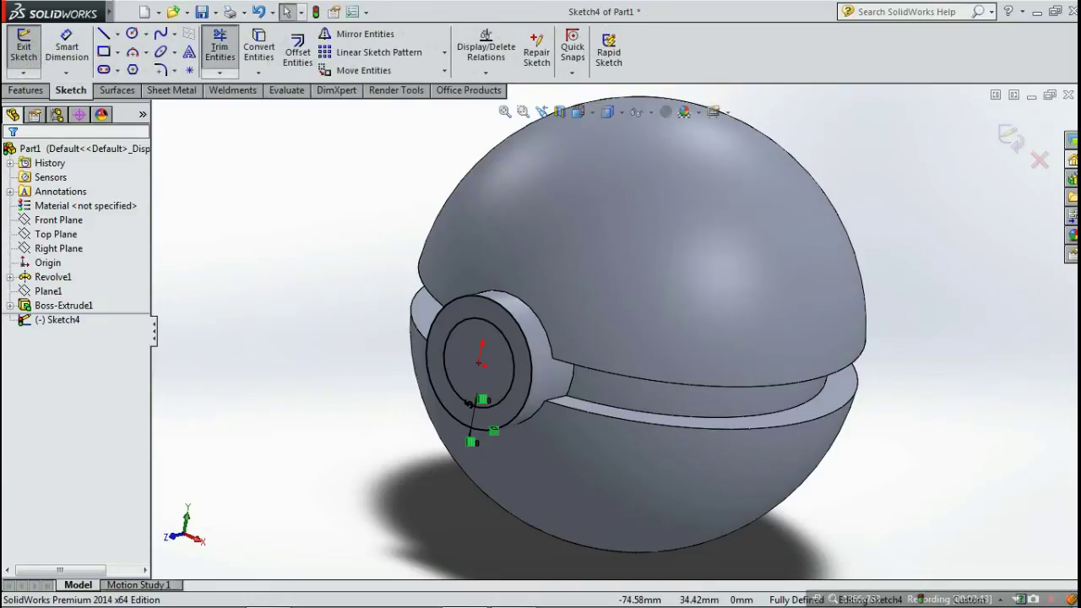
Trim away the outer converted circle and extrude the remaining inner circle 2 mm outward, Blind, with the result merged.
{"action": "left_click", "coordinate": [219, 46]}
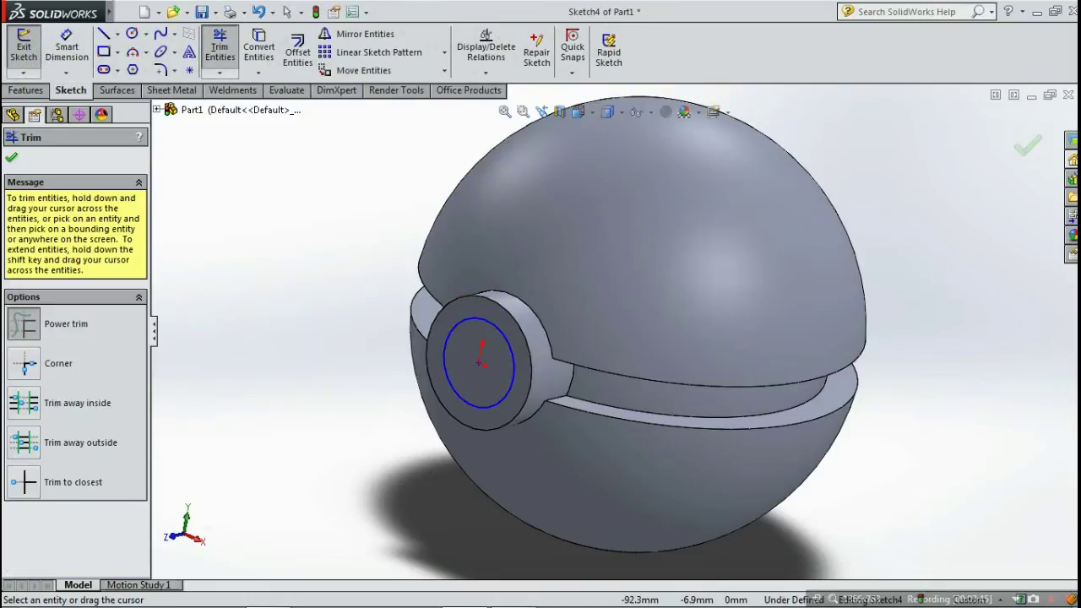
{"action": "left_click", "coordinate": [11, 158]}
{"action": "left_click", "coordinate": [26, 91]}
{"action": "left_click", "coordinate": [31, 50]}
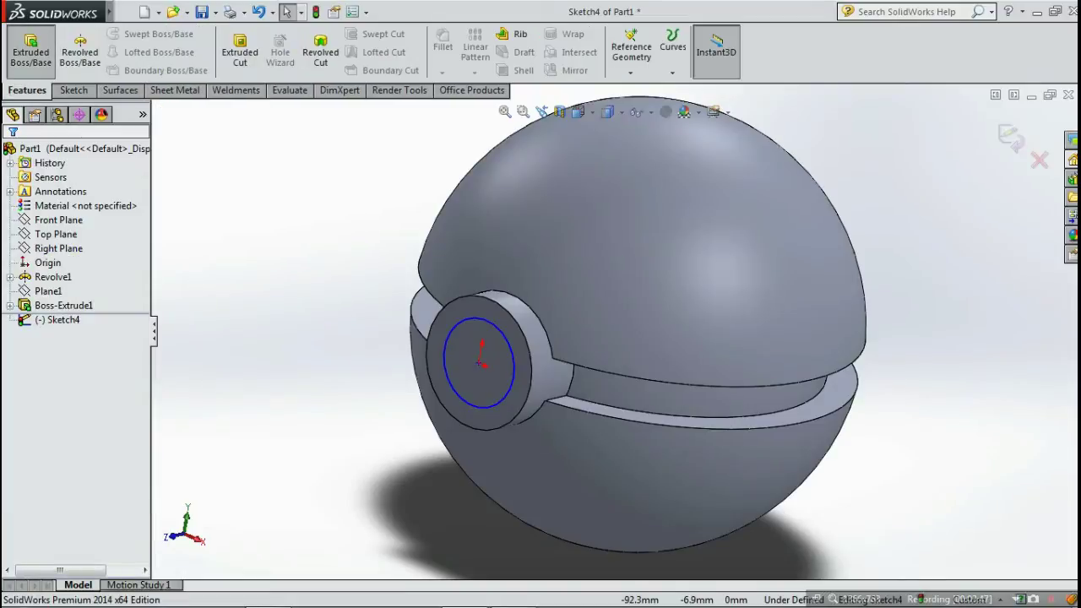
{"action": "left_click", "coordinate": [31, 50]}
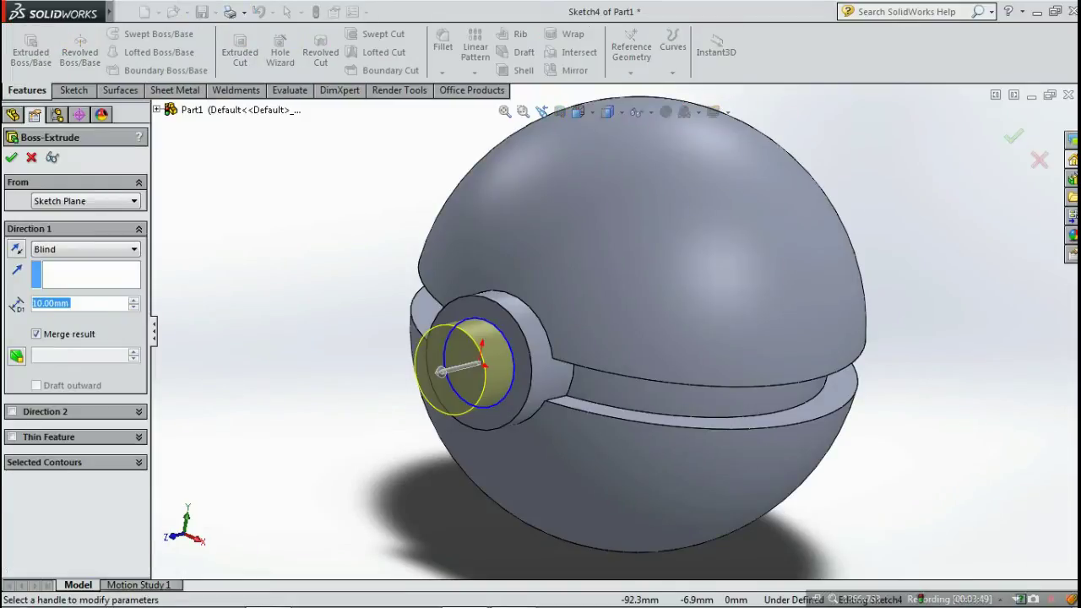
{"action": "type", "text": "2"}
{"action": "key", "text": "Return"}
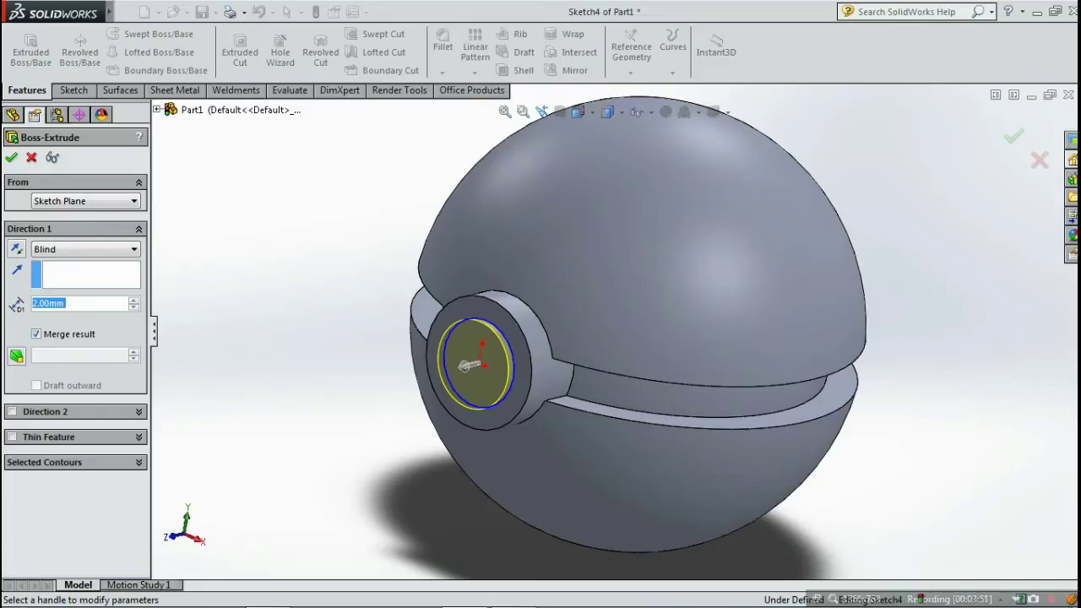
{"action": "key", "text": "Return"}
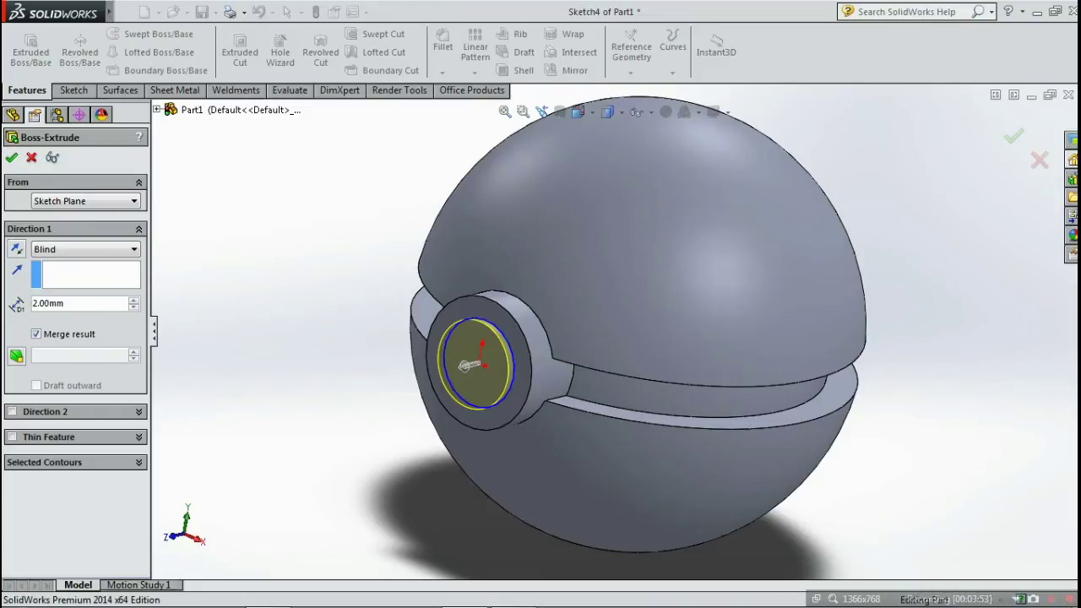
{"action": "key", "text": "Return"}
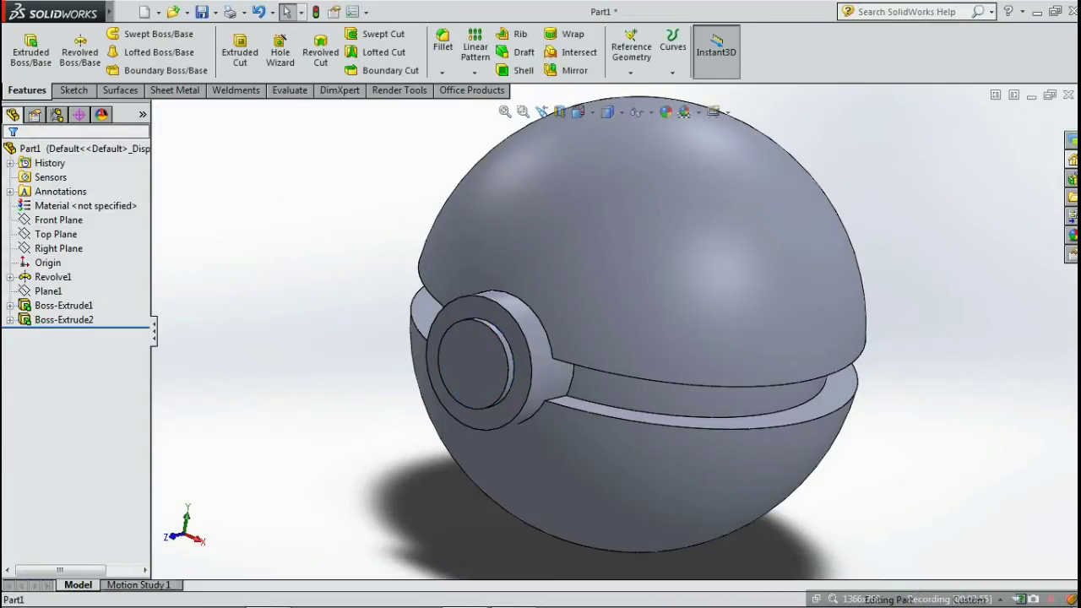
Open a sketch on the front face of the raised disc and draw a circle of about 6.9 mm radius centred on the origin.
{"action": "left_click", "coordinate": [475, 364]}
{"action": "left_click", "coordinate": [527, 319]}
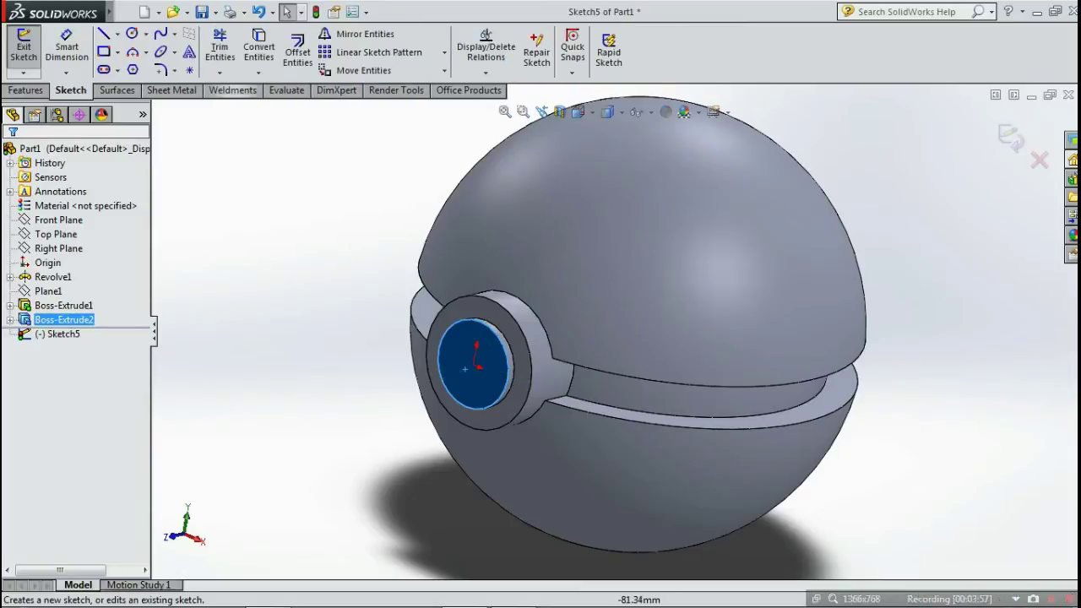
{"action": "left_click", "coordinate": [132, 32]}
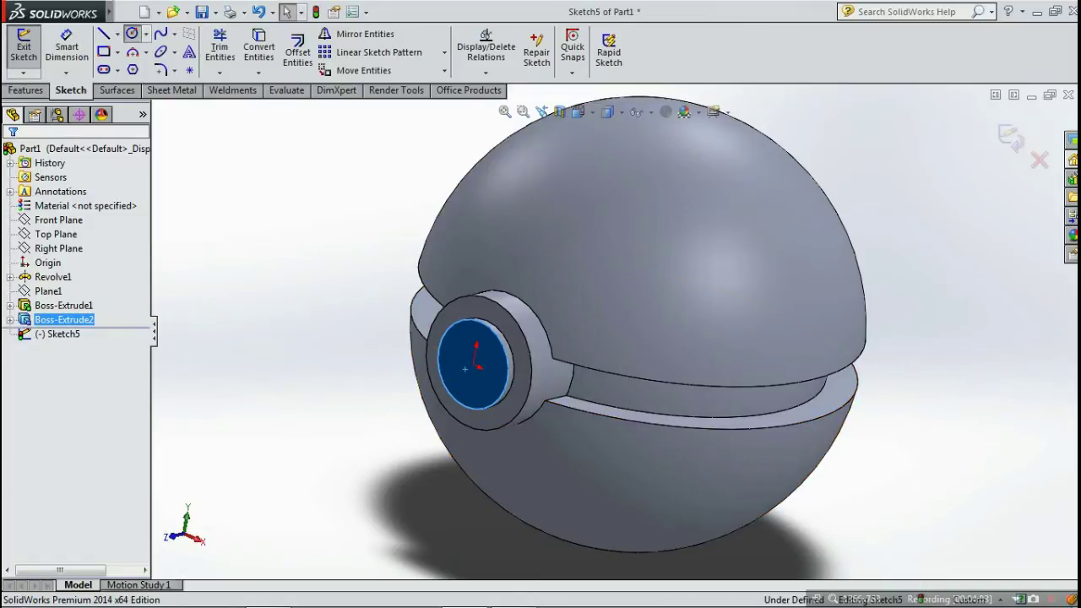
{"action": "left_click", "coordinate": [132, 34]}
{"action": "left_click", "coordinate": [476, 364]}
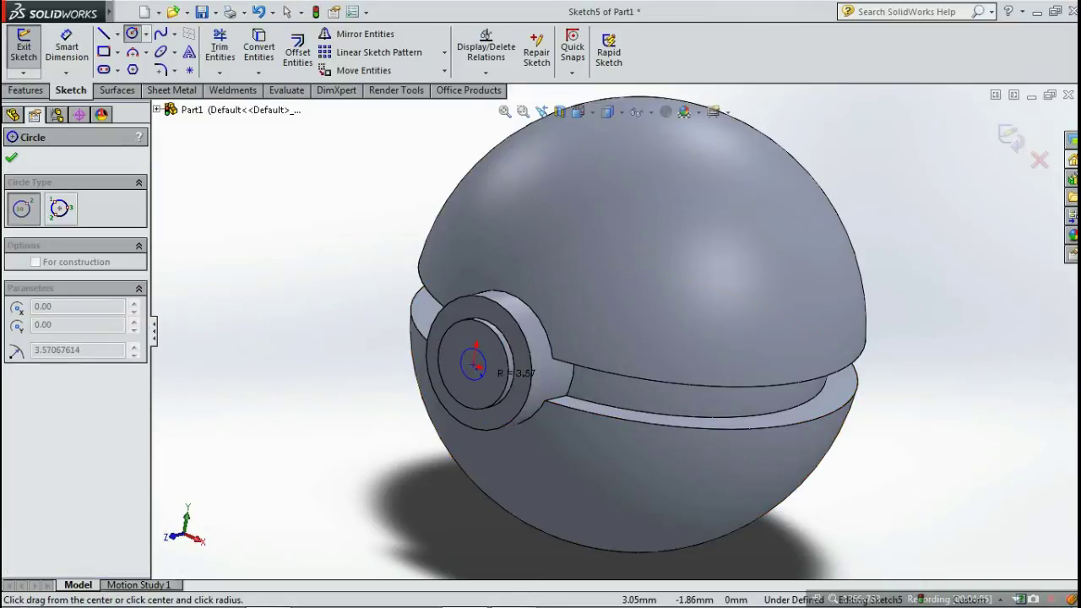
{"action": "left_click", "coordinate": [497, 374]}
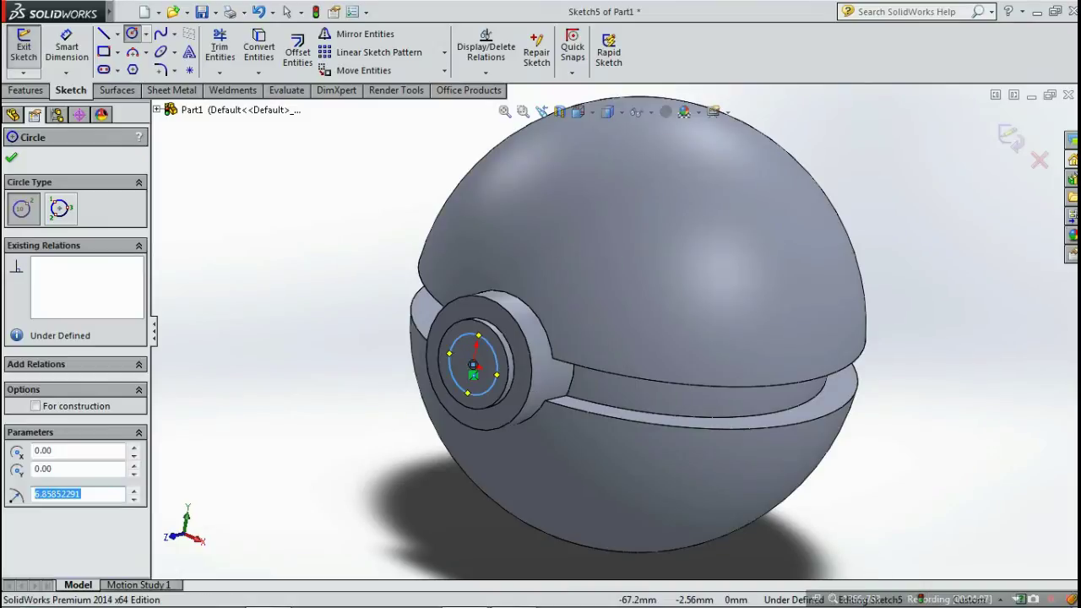
Dimension the new circle's diameter and set it to 10 mm.
{"action": "left_click", "coordinate": [67, 46]}
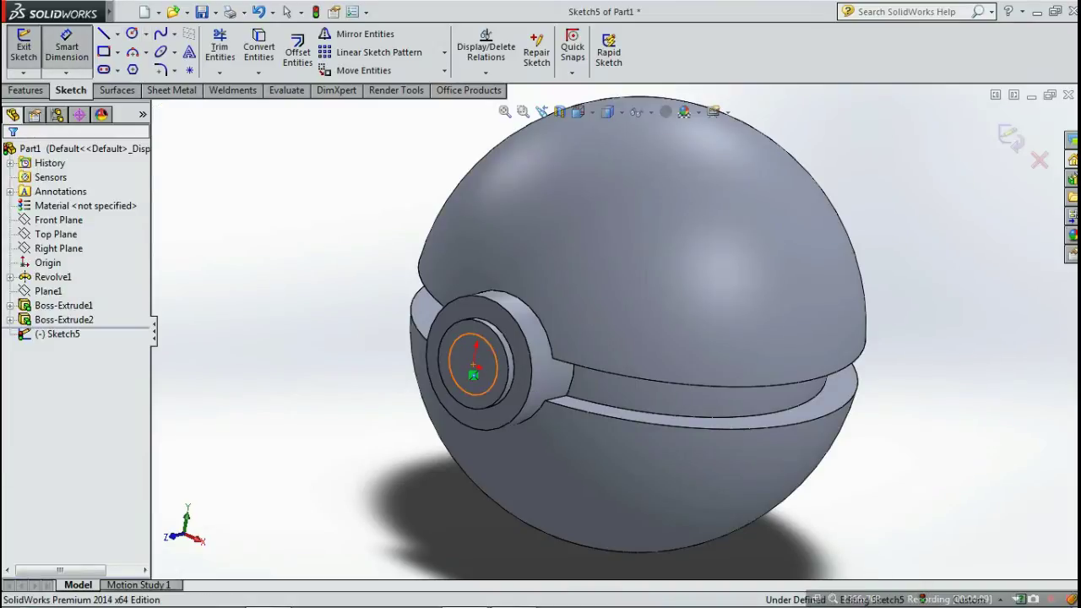
{"action": "left_click", "coordinate": [498, 374]}
{"action": "left_click", "coordinate": [338, 385]}
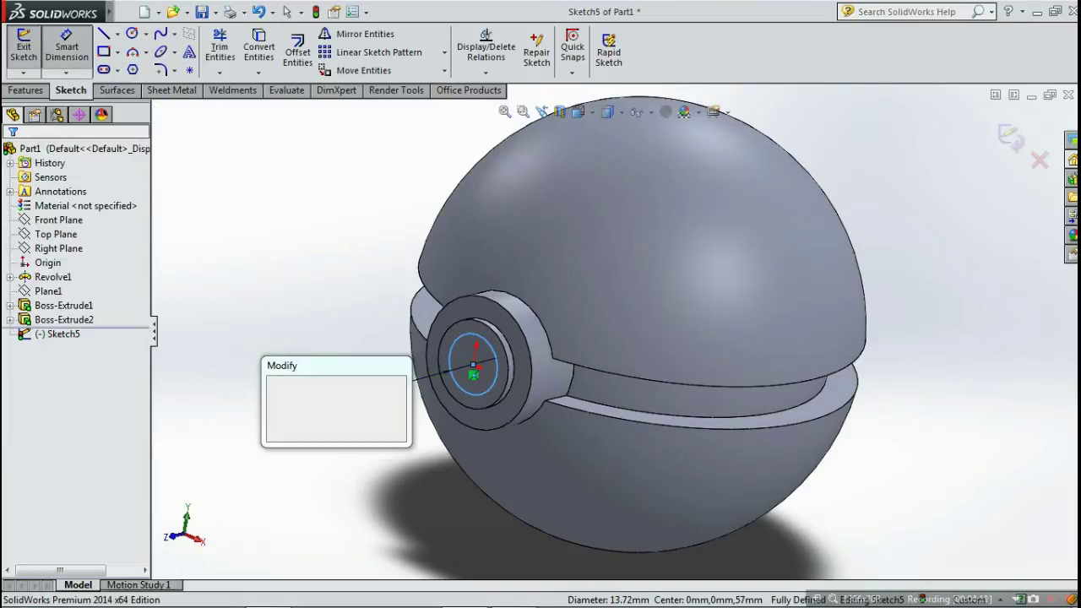
{"action": "type", "text": "10mm"}
{"action": "key", "text": "Return"}
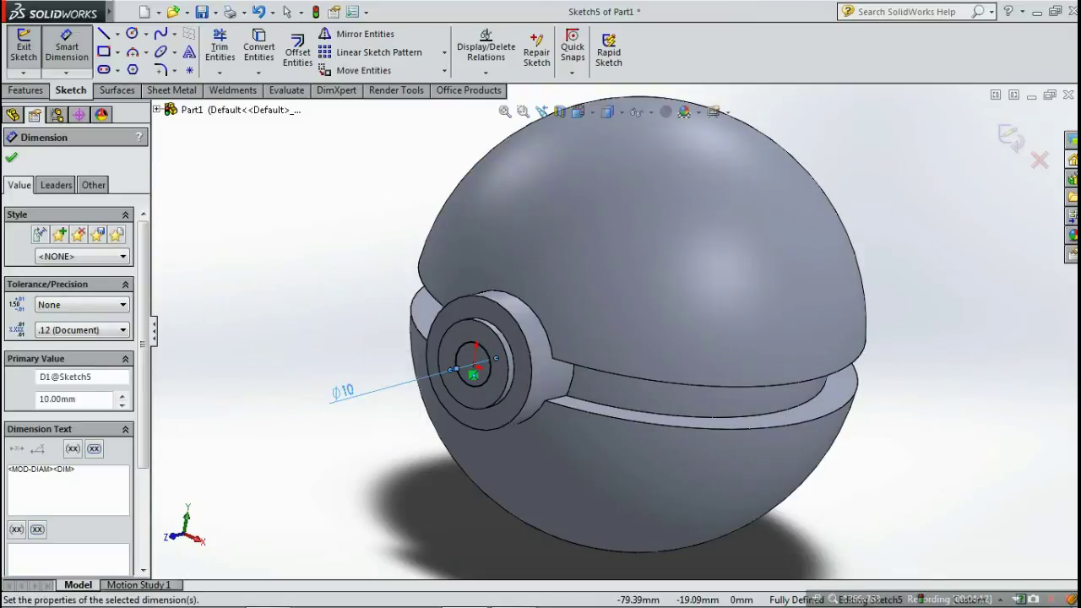
Extrude the 10 mm circle 3 mm outward, Blind, with the result merged, and clear the selection.
{"action": "left_click", "coordinate": [25, 90]}
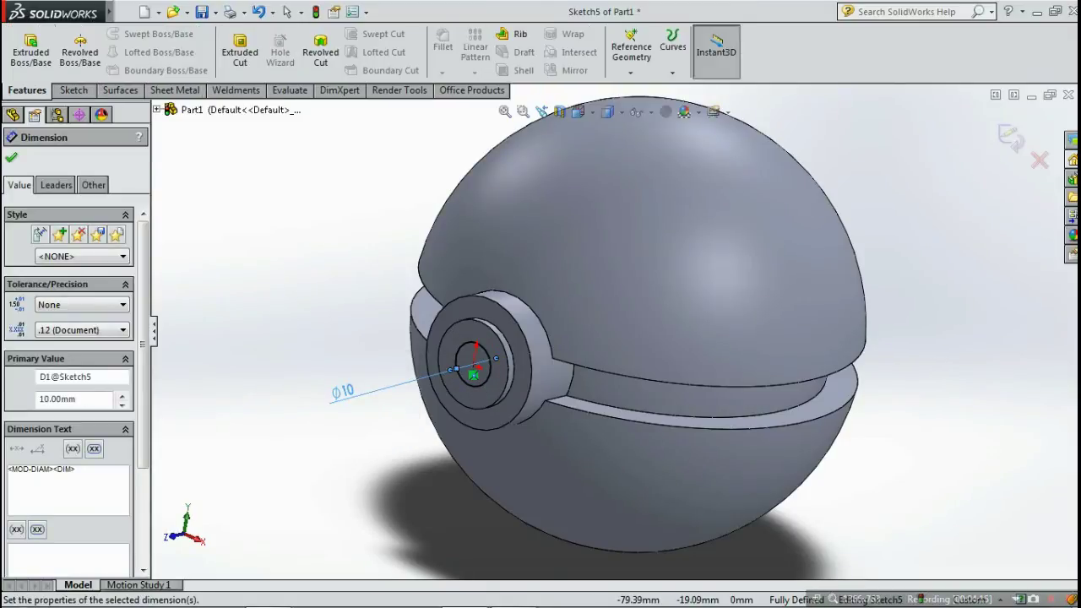
{"action": "left_click", "coordinate": [32, 52]}
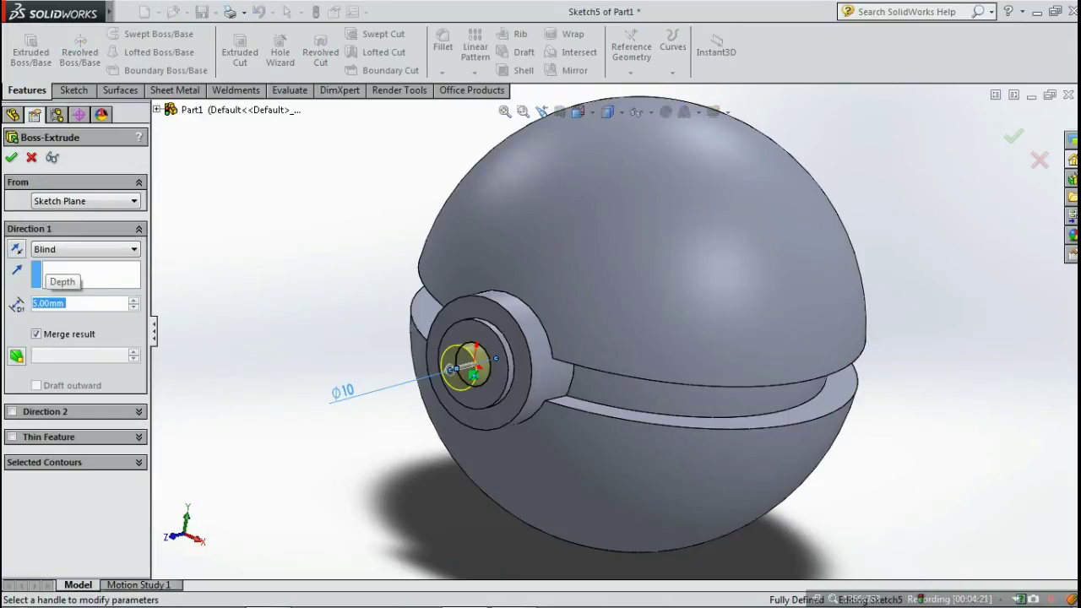
{"action": "type", "text": "3"}
{"action": "key", "text": "Return"}
{"action": "key", "text": "Return"}
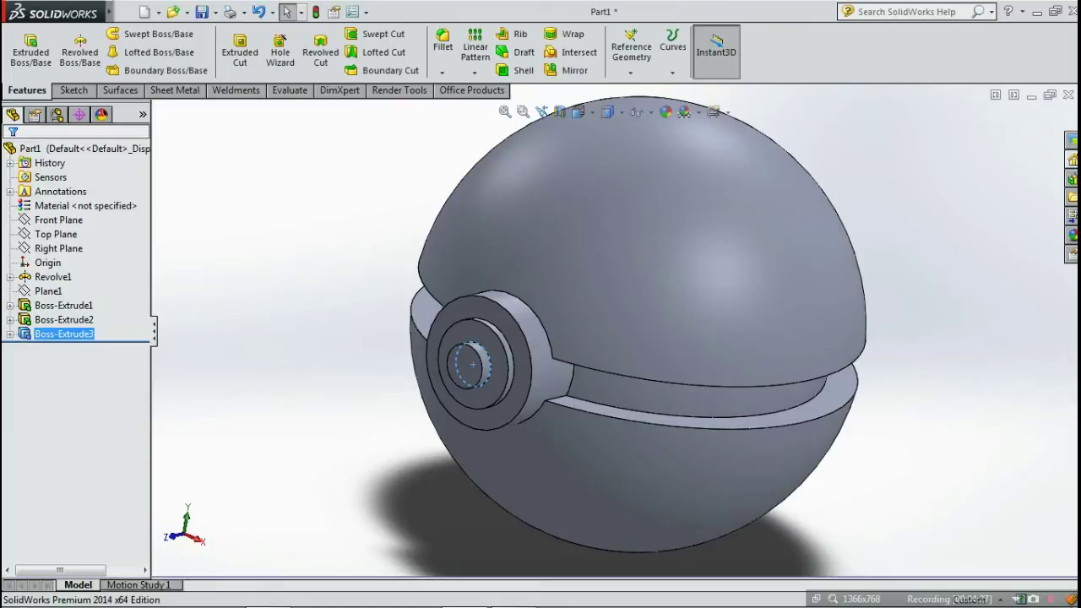
{"action": "key", "text": "Escape"}
{"action": "left_click", "coordinate": [443, 46]}
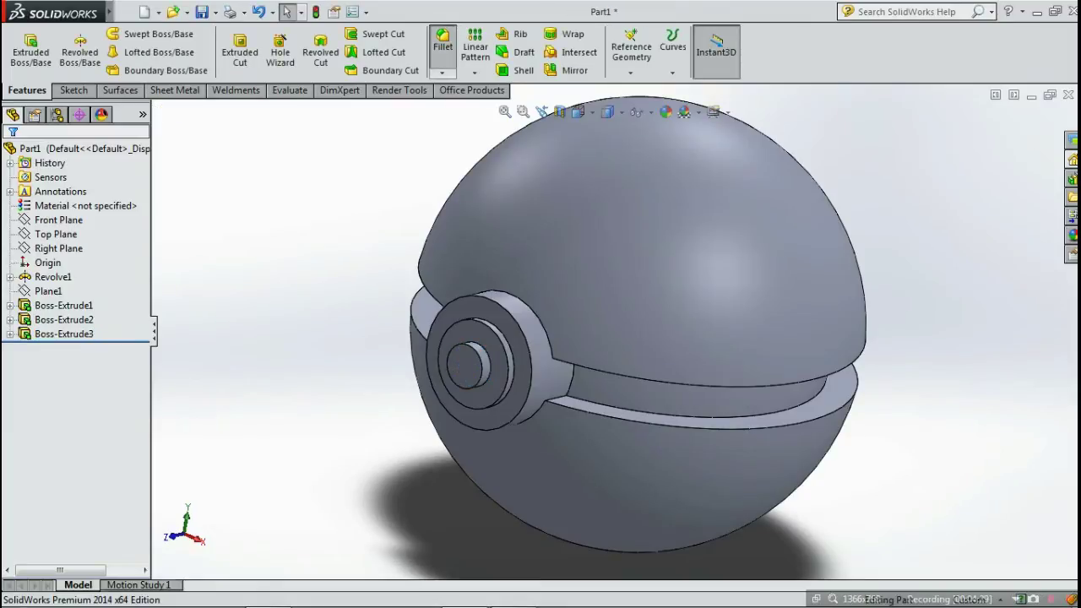
{"action": "scroll", "coordinate": [431, 356], "scroll_direction": "down", "scroll_amount": 1}
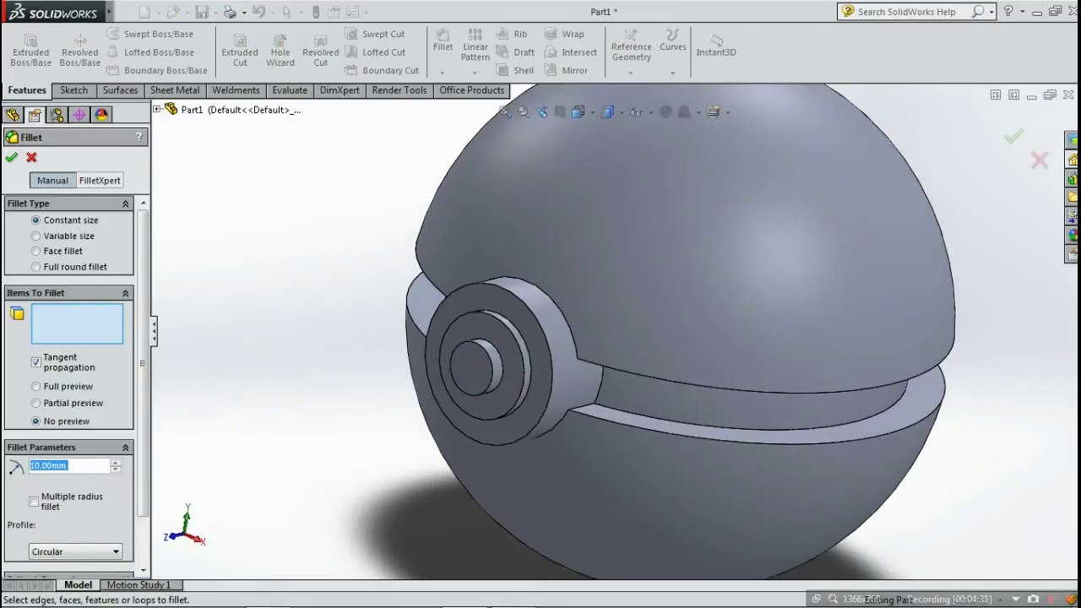
{"action": "key", "text": "Escape"}
Chamfer the outer front edge of the 30 mm boss in Angle distance mode, trying distances of 5, 3 and 2 mm and using 1 mm.
{"action": "left_click", "coordinate": [442, 74]}
{"action": "left_click", "coordinate": [476, 104]}
{"action": "left_click", "coordinate": [475, 103]}
{"action": "left_click", "coordinate": [428, 363]}
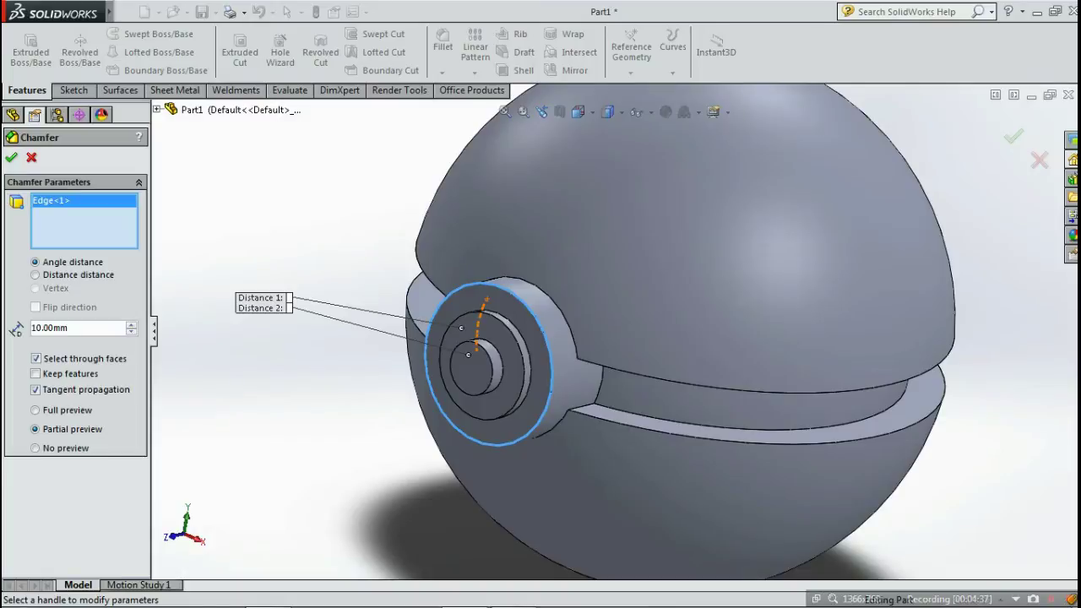
{"action": "type", "text": "5"}
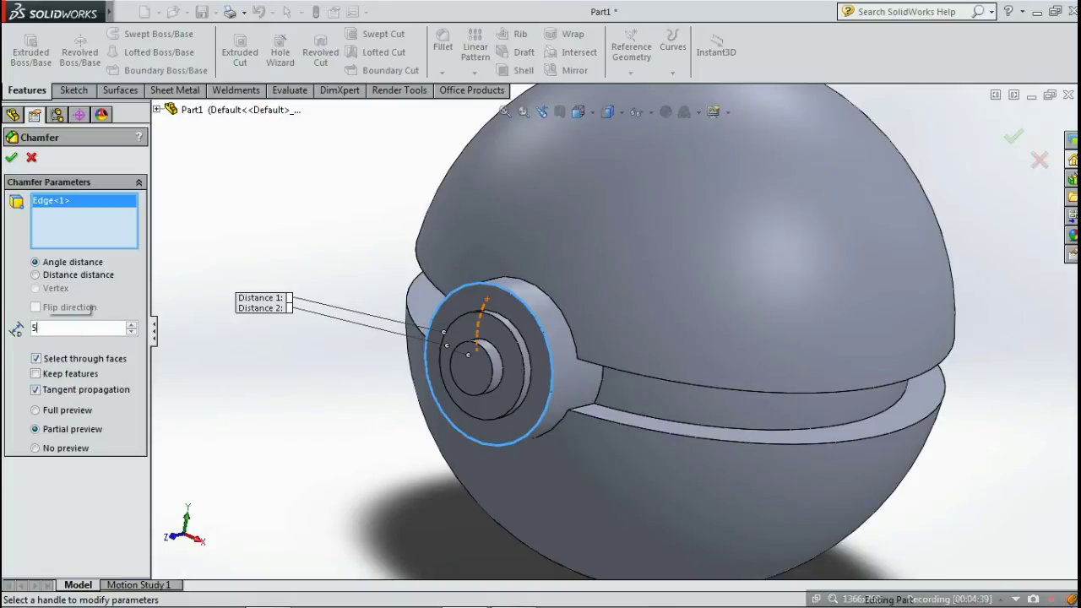
{"action": "key", "text": "Return"}
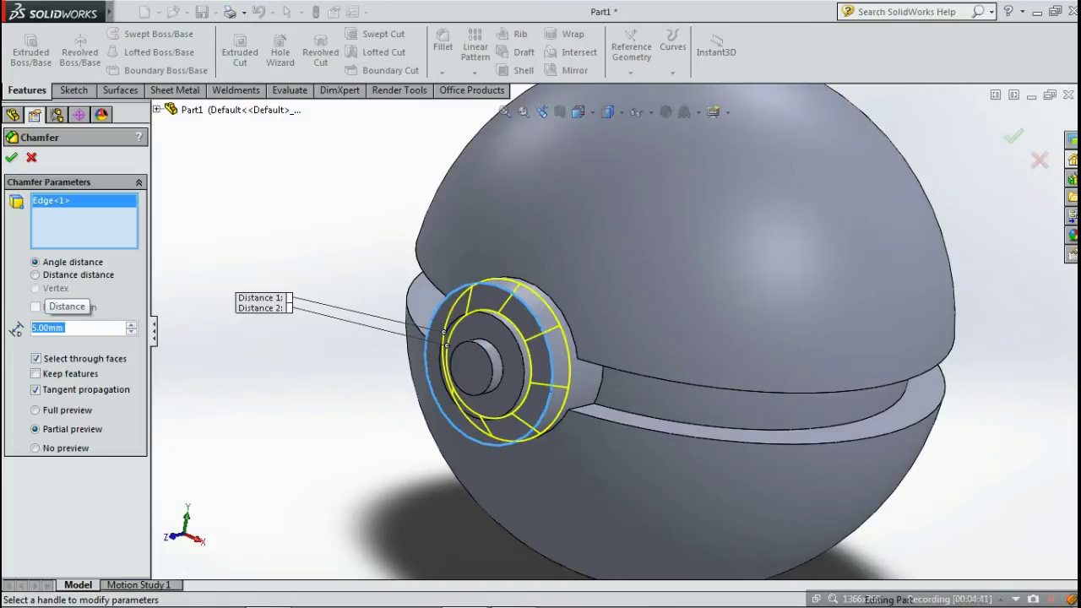
{"action": "type", "text": "3"}
{"action": "key", "text": "Return"}
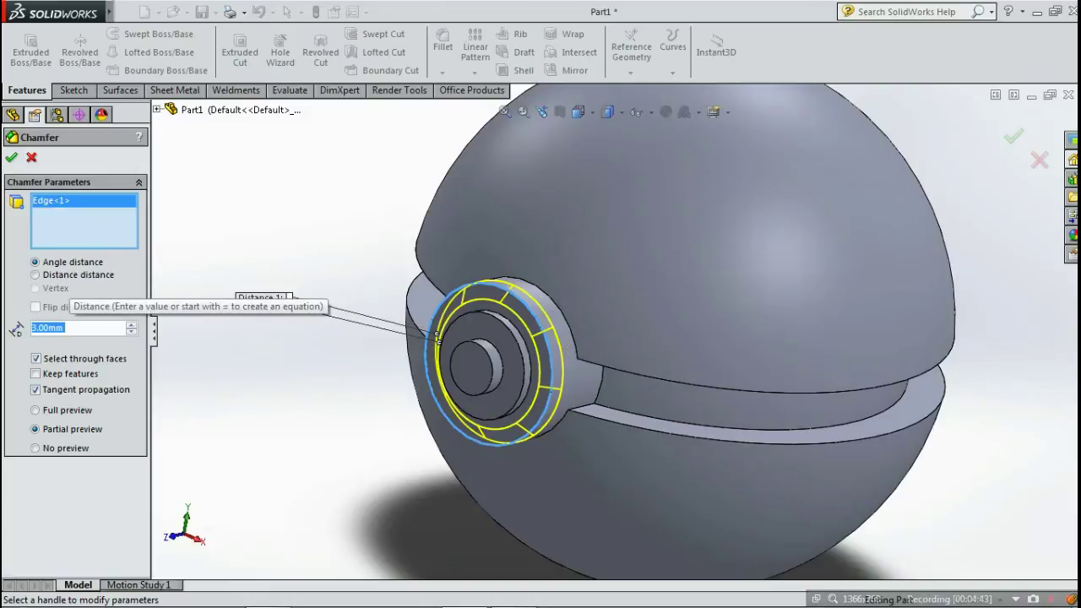
{"action": "type", "text": "2"}
{"action": "key", "text": "Return"}
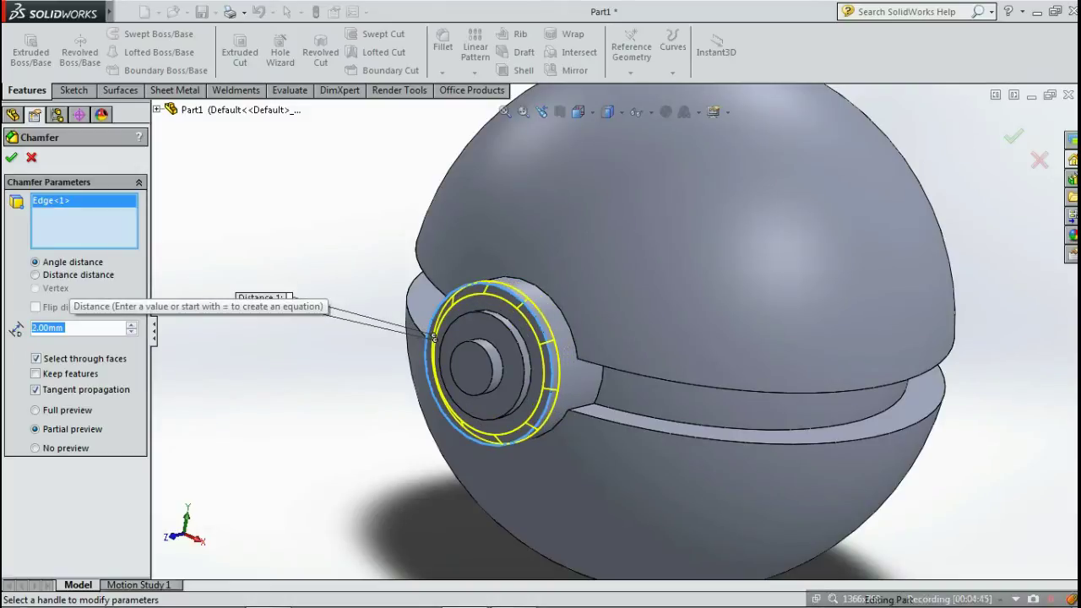
{"action": "type", "text": "1"}
{"action": "key", "text": "Return"}
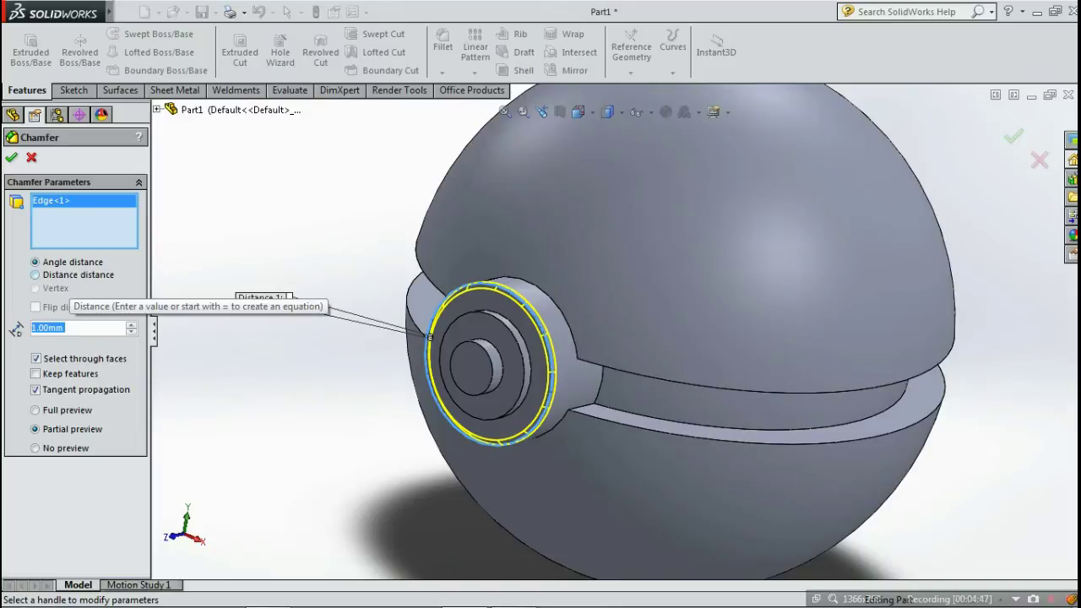
{"action": "key", "text": "Return"}
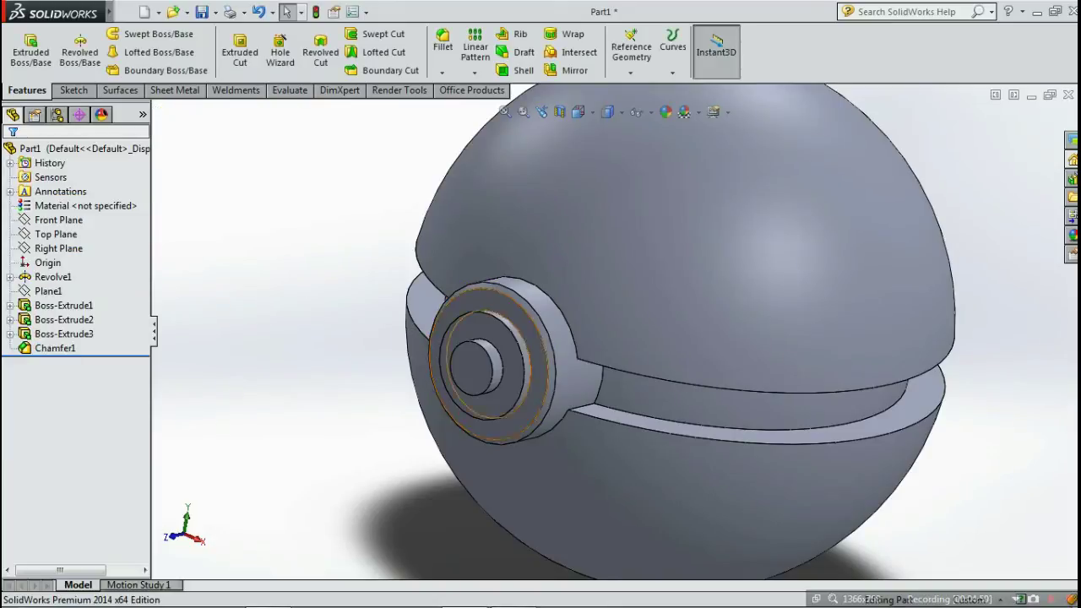
Chamfer the front edge of the small 10 mm centre button by 1 mm in Angle distance mode, with Full preview on.
{"action": "scroll", "coordinate": [502, 369], "scroll_direction": "down", "scroll_amount": 5}
{"action": "left_click", "coordinate": [442, 72]}
{"action": "left_click", "coordinate": [466, 104]}
{"action": "left_click", "coordinate": [416, 390]}
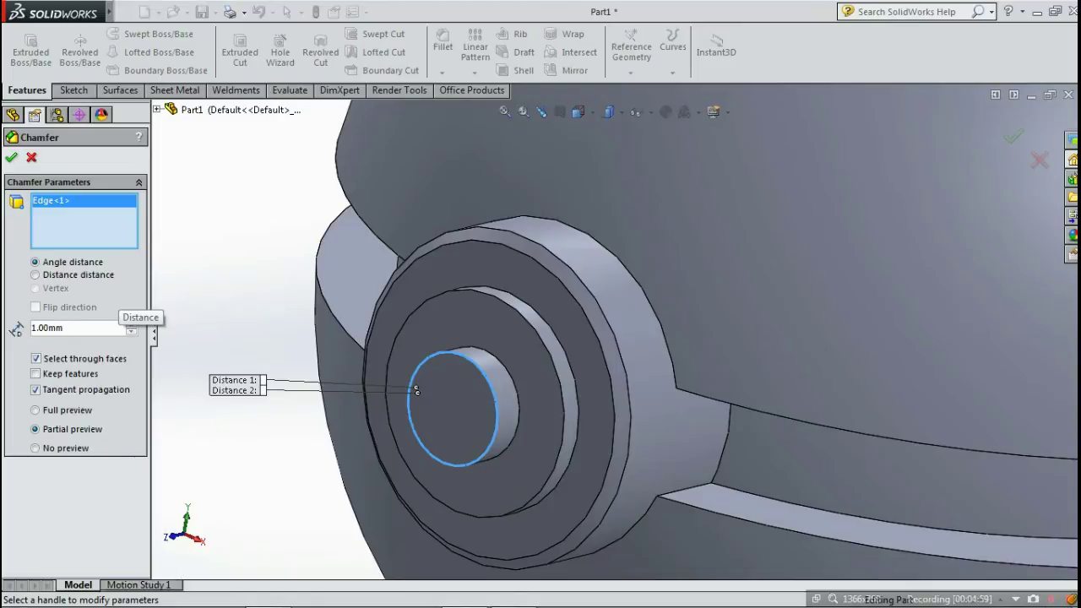
{"action": "left_click", "coordinate": [63, 327]}
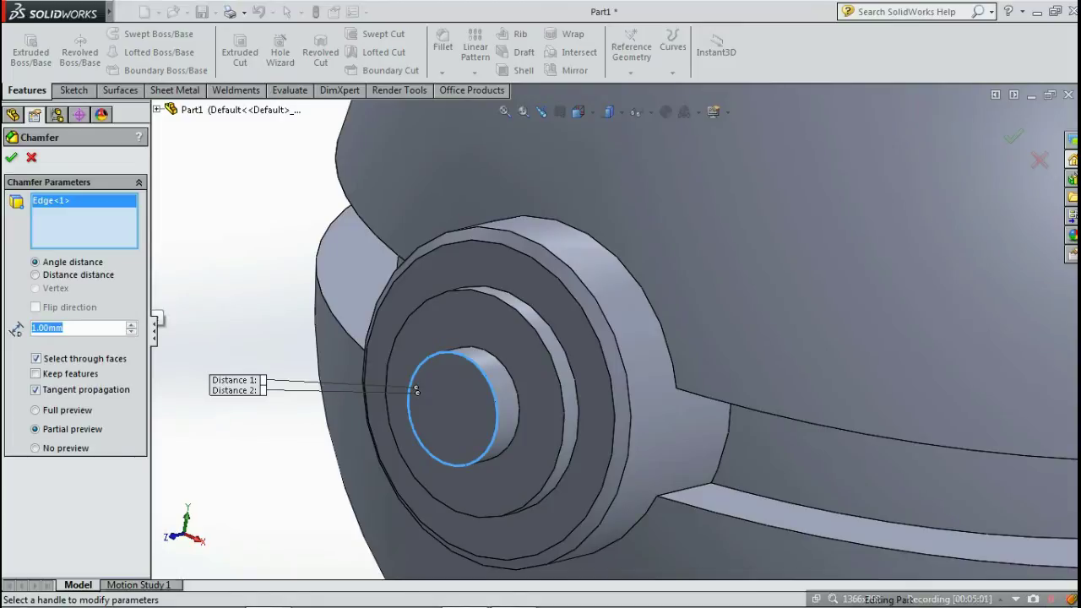
{"action": "type", "text": "1"}
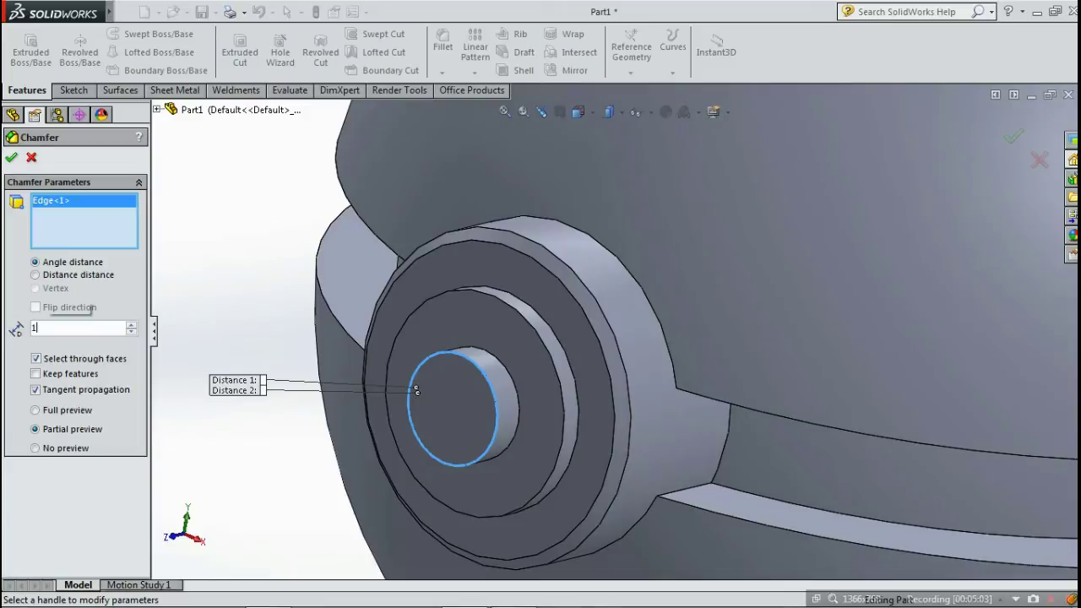
{"action": "left_click", "coordinate": [36, 410]}
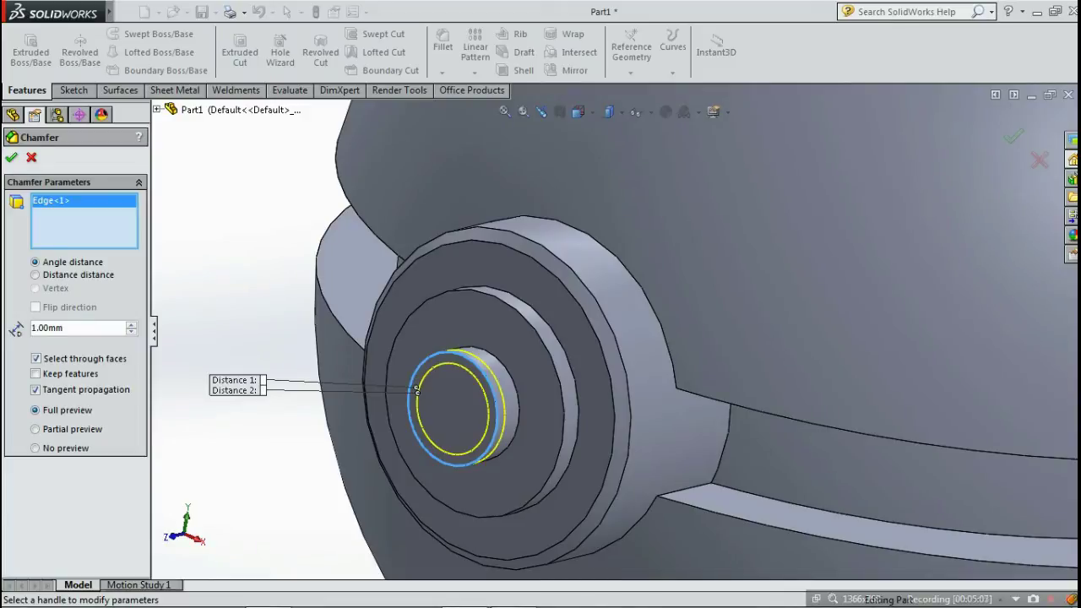
{"action": "key", "text": "Return"}
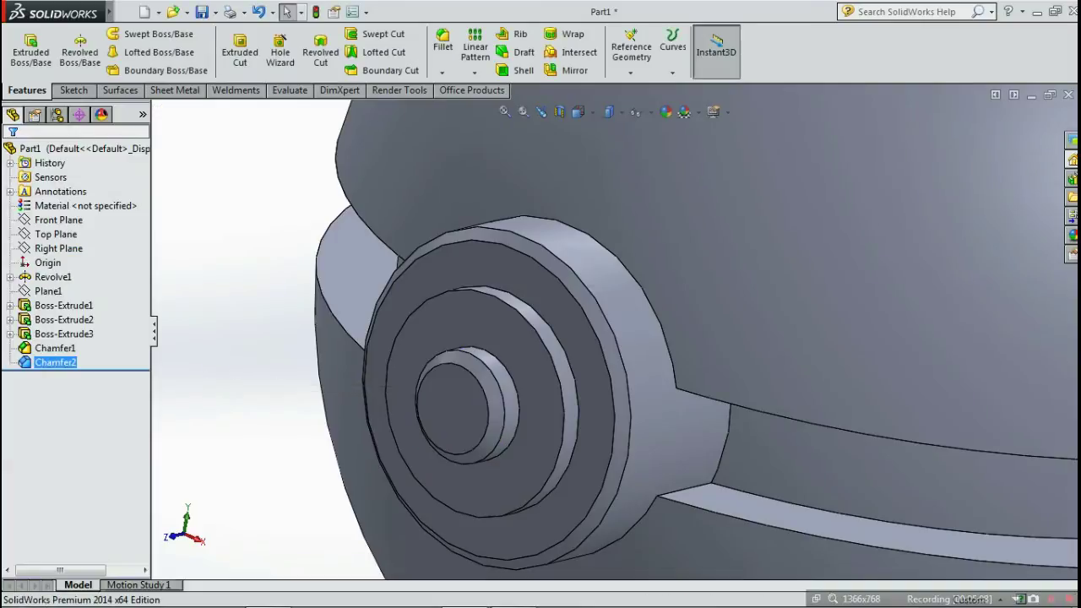
Apply a red colour from the shiny swatch set to the ball's upper hemisphere face.
{"action": "scroll", "coordinate": [432, 378], "scroll_direction": "up", "scroll_amount": 5}
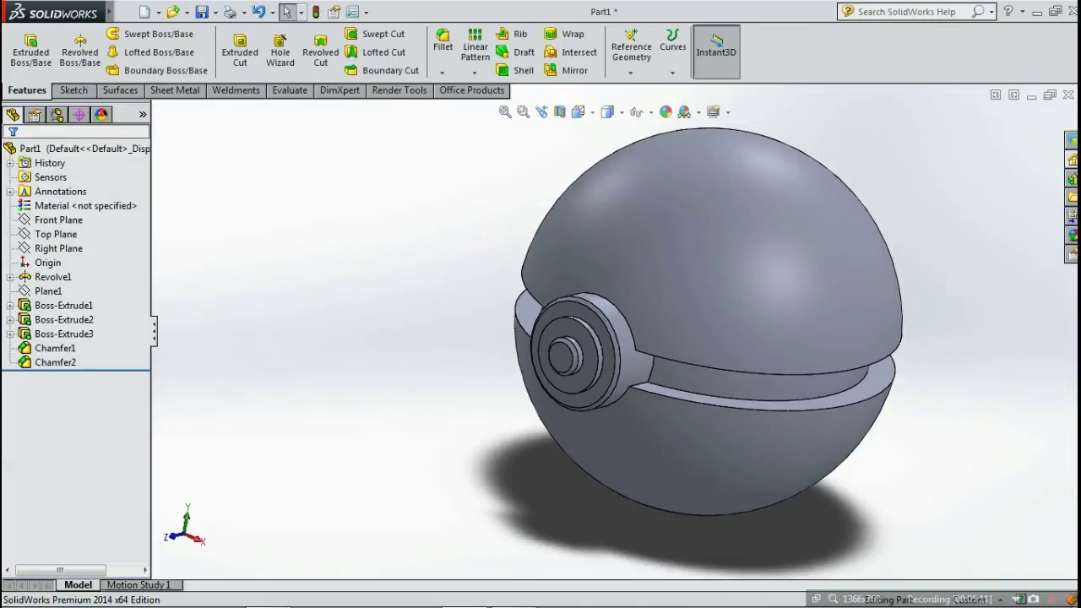
{"action": "middle_click_drag", "start_coordinate": [432, 377], "coordinate": [535, 388]}
{"action": "key", "text": "f"}
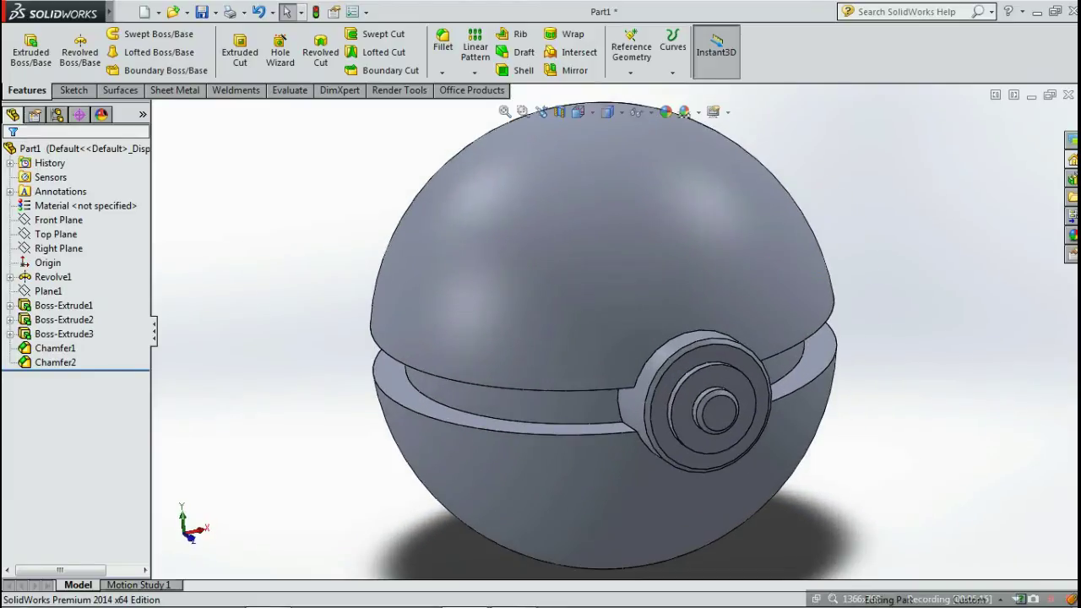
{"action": "left_click", "coordinate": [638, 202]}
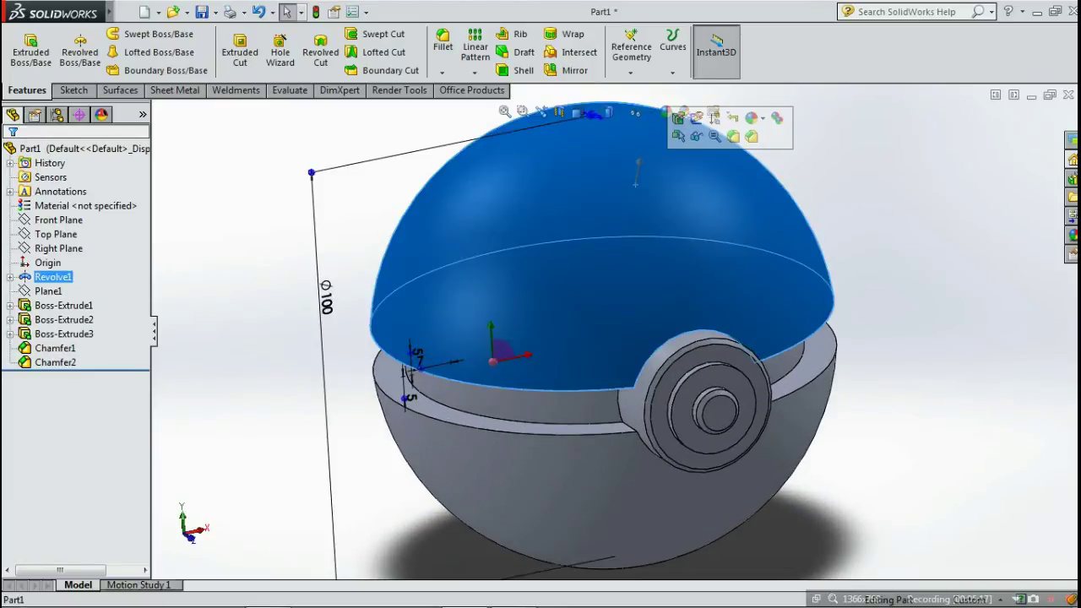
{"action": "left_click", "coordinate": [753, 118]}
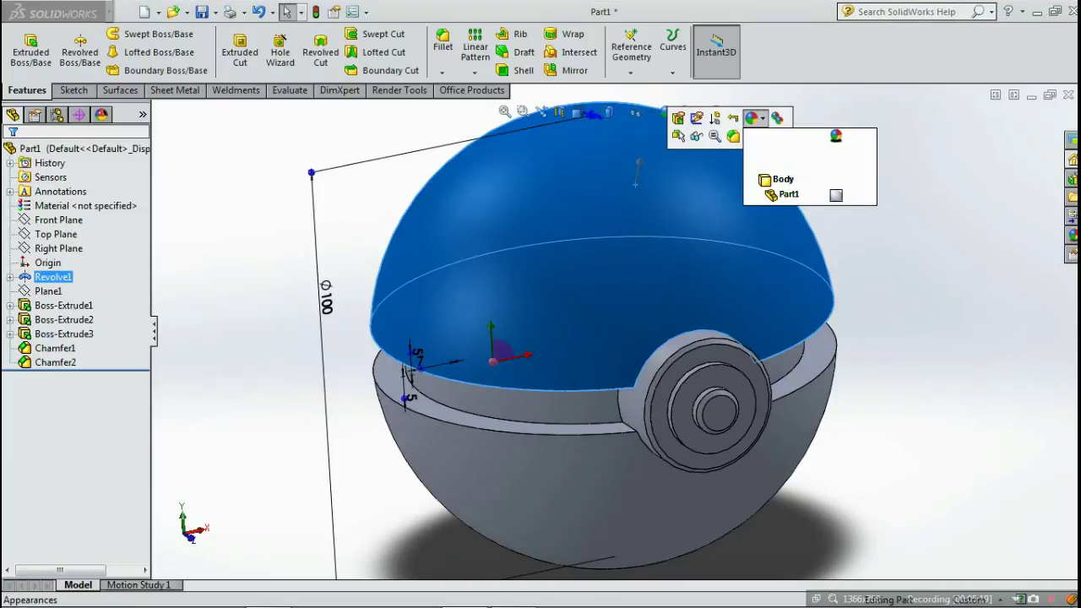
{"action": "left_click", "coordinate": [785, 149]}
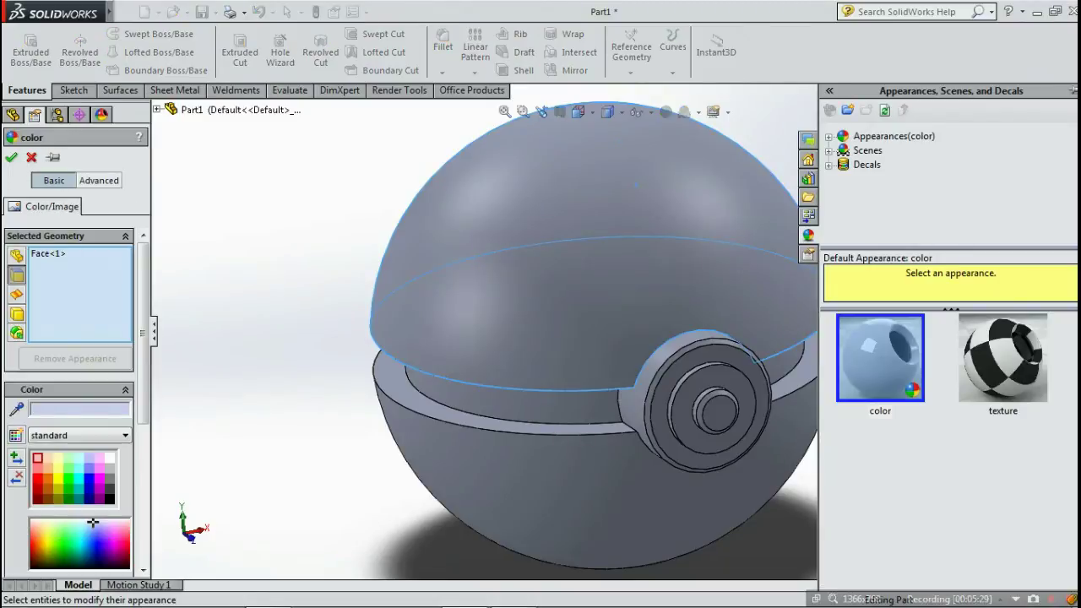
{"action": "left_click", "coordinate": [79, 435]}
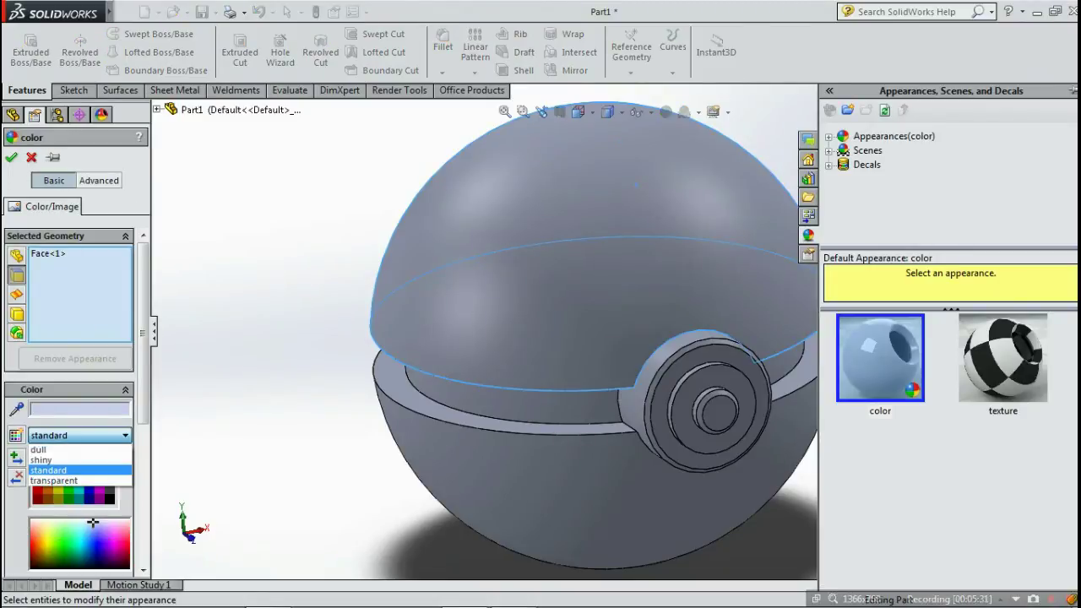
{"action": "left_click", "coordinate": [42, 454]}
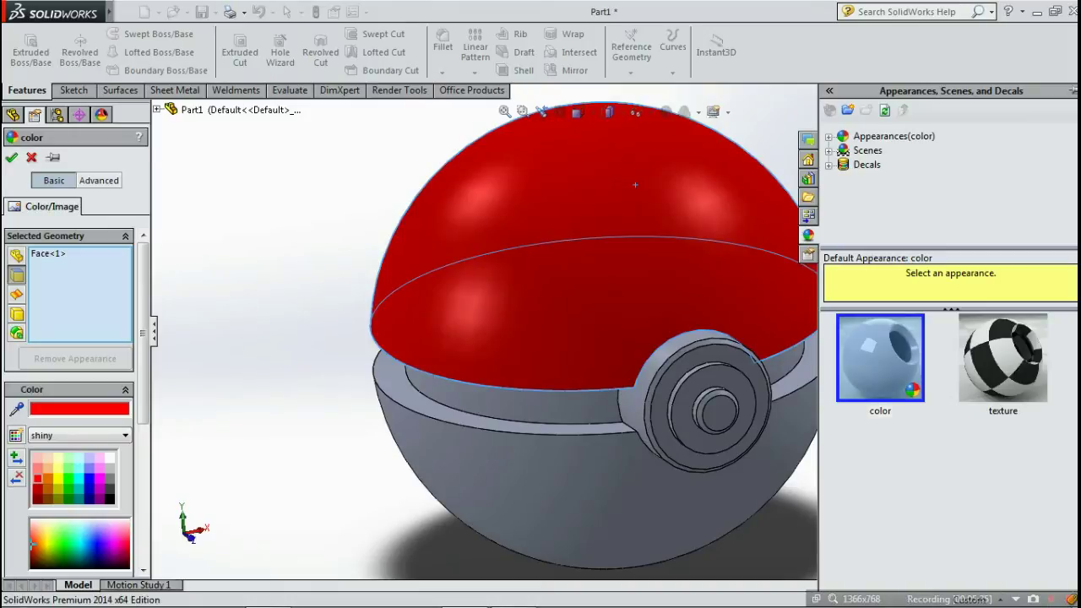
{"action": "left_click", "coordinate": [11, 157]}
Apply a white colour from the shiny swatch set to the lower hemisphere face.
{"action": "left_click", "coordinate": [546, 498]}
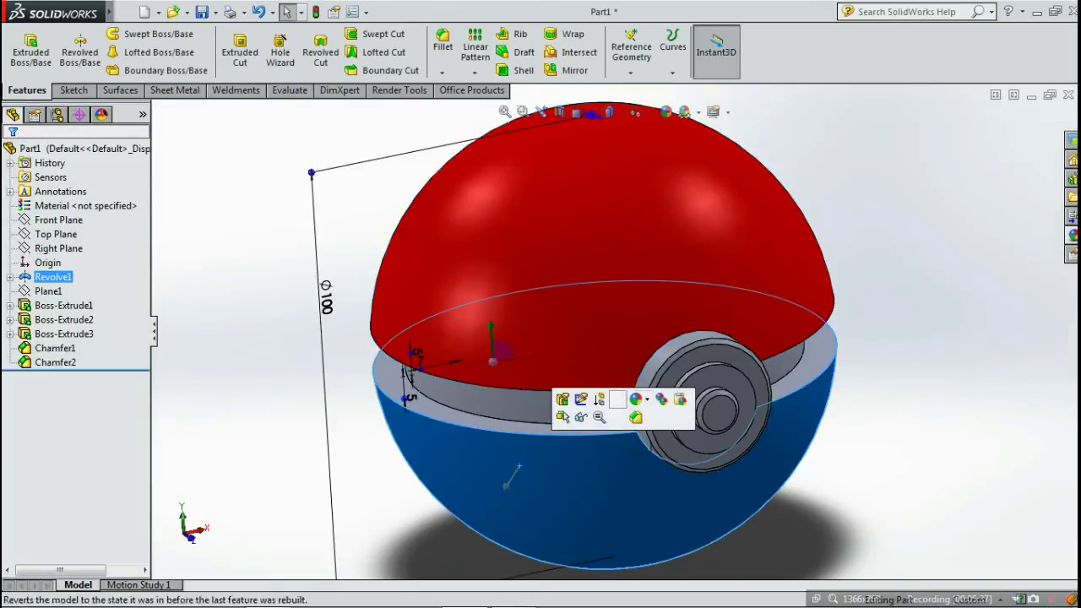
{"action": "left_click", "coordinate": [642, 398]}
{"action": "left_click", "coordinate": [676, 431]}
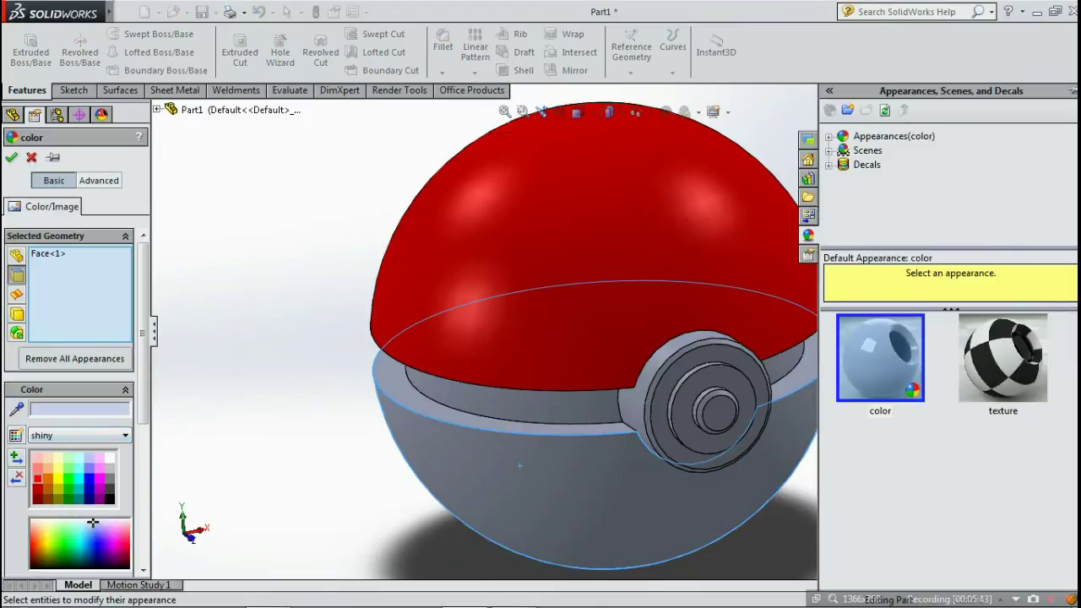
{"action": "left_click", "coordinate": [31, 522]}
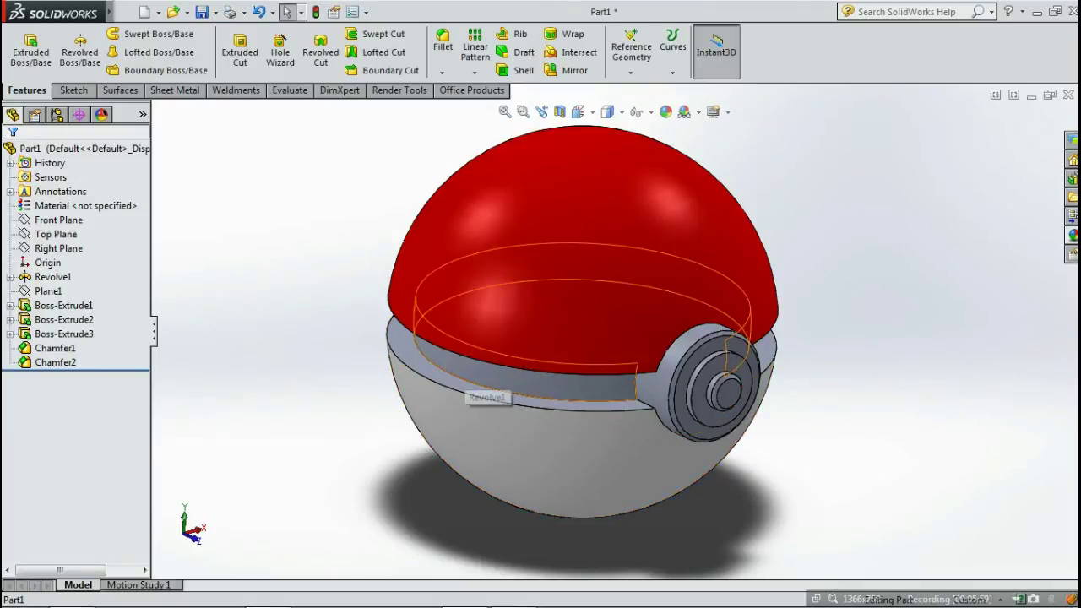
Apply shiny black to the equatorial groove's inner wall and to its lower and upper ledge faces.
{"action": "left_click", "coordinate": [485, 390]}
{"action": "left_click", "coordinate": [581, 298]}
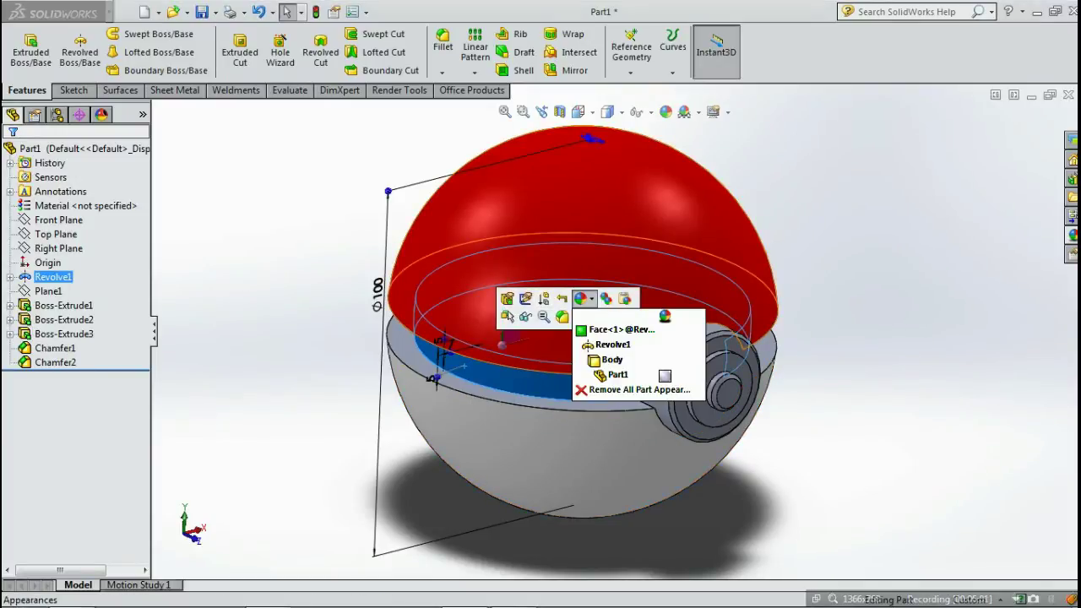
{"action": "left_click", "coordinate": [620, 329]}
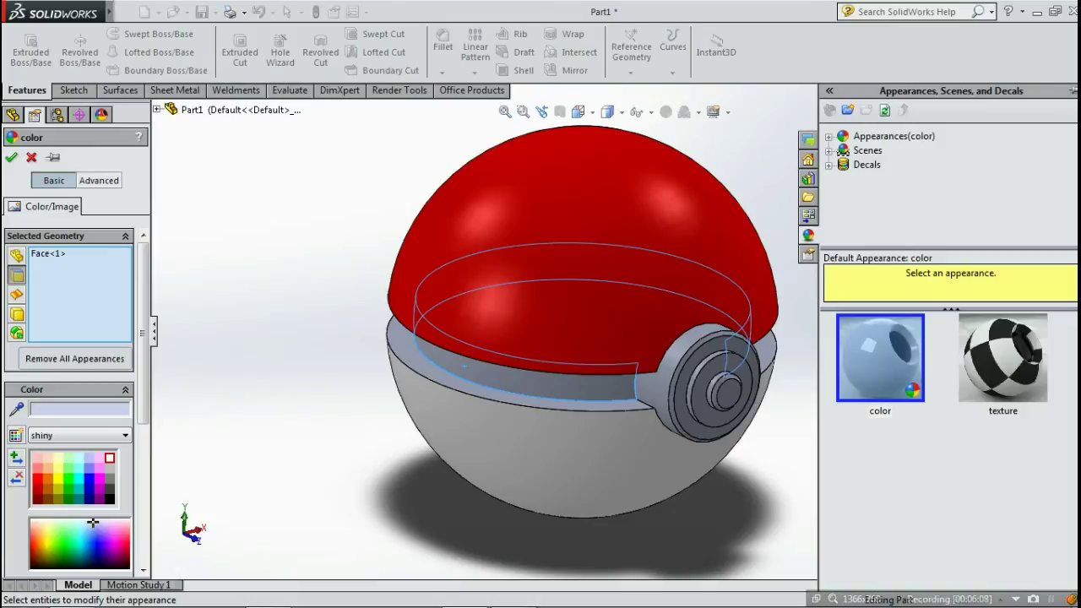
{"action": "left_click", "coordinate": [110, 498]}
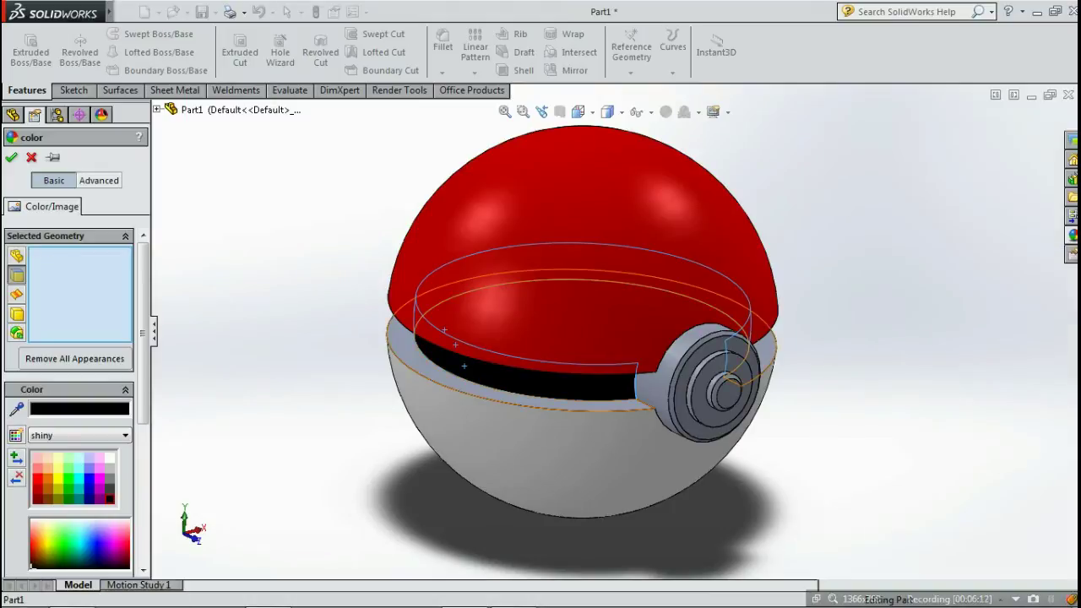
{"action": "left_click", "coordinate": [501, 392]}
{"action": "scroll", "coordinate": [626, 414], "scroll_direction": "down", "scroll_amount": 1}
{"action": "scroll", "coordinate": [430, 355], "scroll_direction": "down", "scroll_amount": 3}
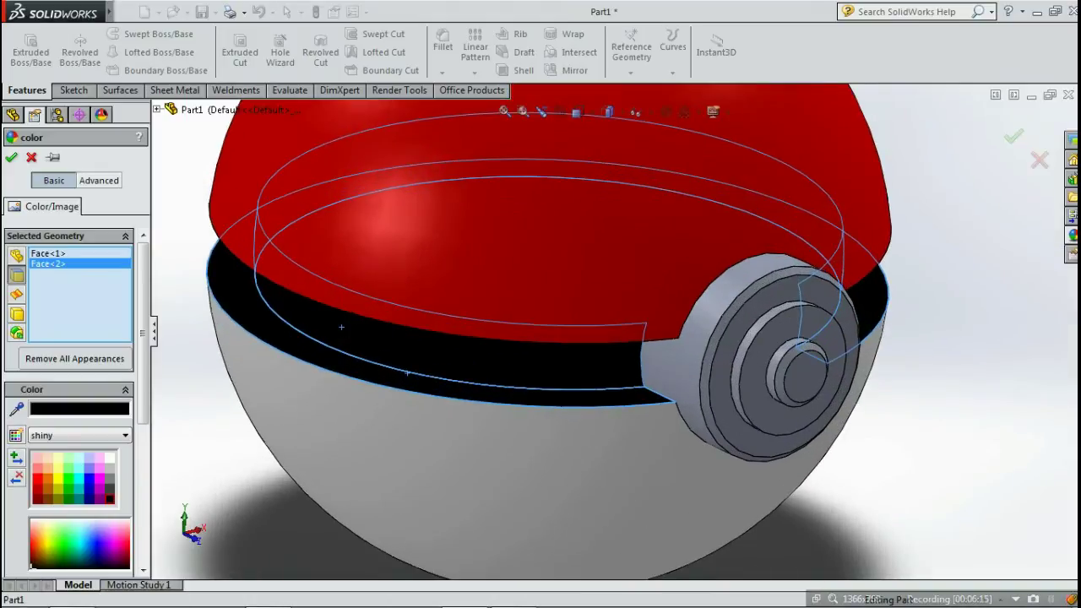
{"action": "middle_click_drag", "start_coordinate": [599, 328], "coordinate": [598, 319]}
{"action": "left_click", "coordinate": [600, 317]}
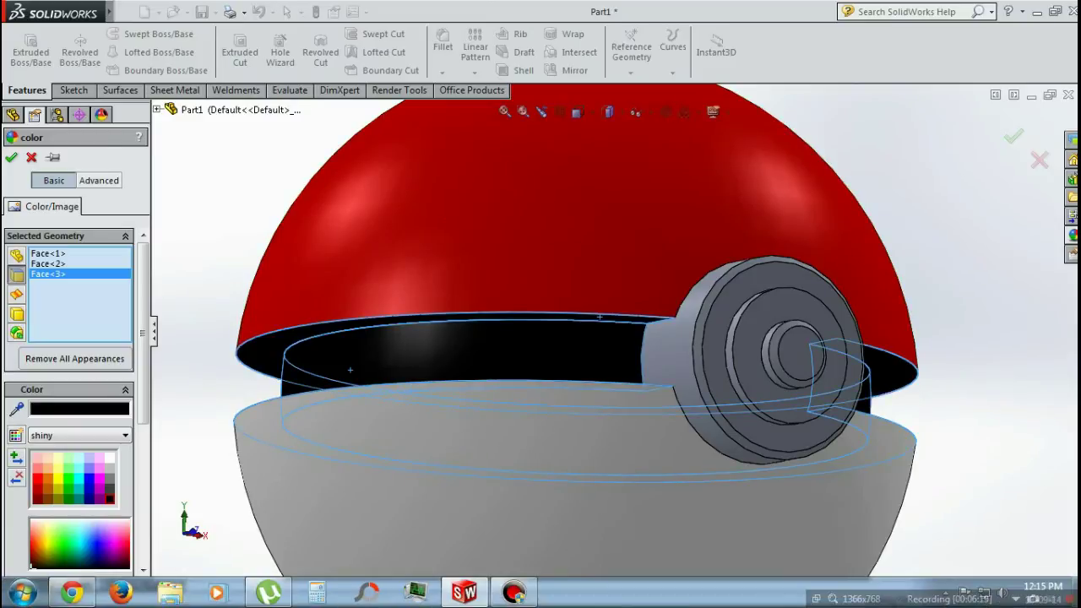
{"action": "left_click", "coordinate": [72, 593]}
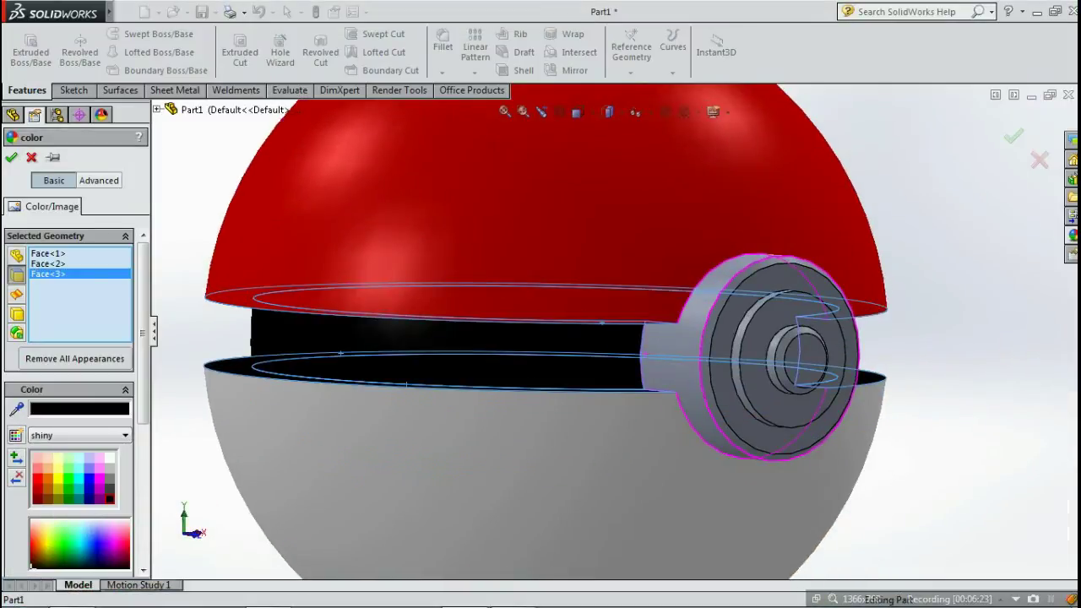
{"action": "middle_click_drag", "start_coordinate": [681, 355], "coordinate": [673, 365]}
{"action": "left_click", "coordinate": [11, 158]}
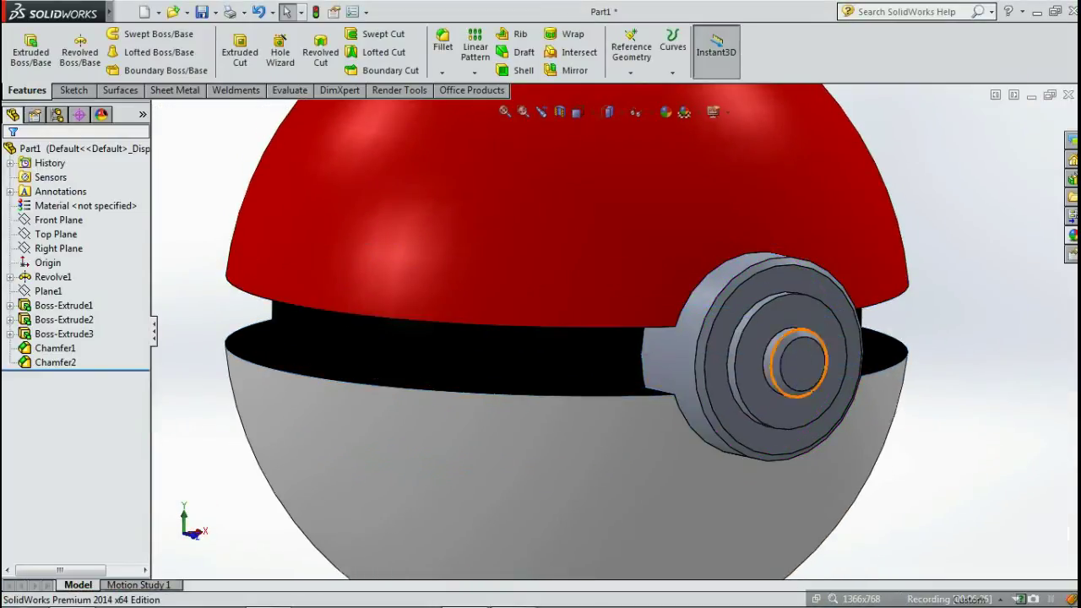
Apply a light grey shiny colour to the cylindrical side face of the 30 mm button boss.
{"action": "left_click", "coordinate": [691, 332]}
{"action": "left_click", "coordinate": [799, 290]}
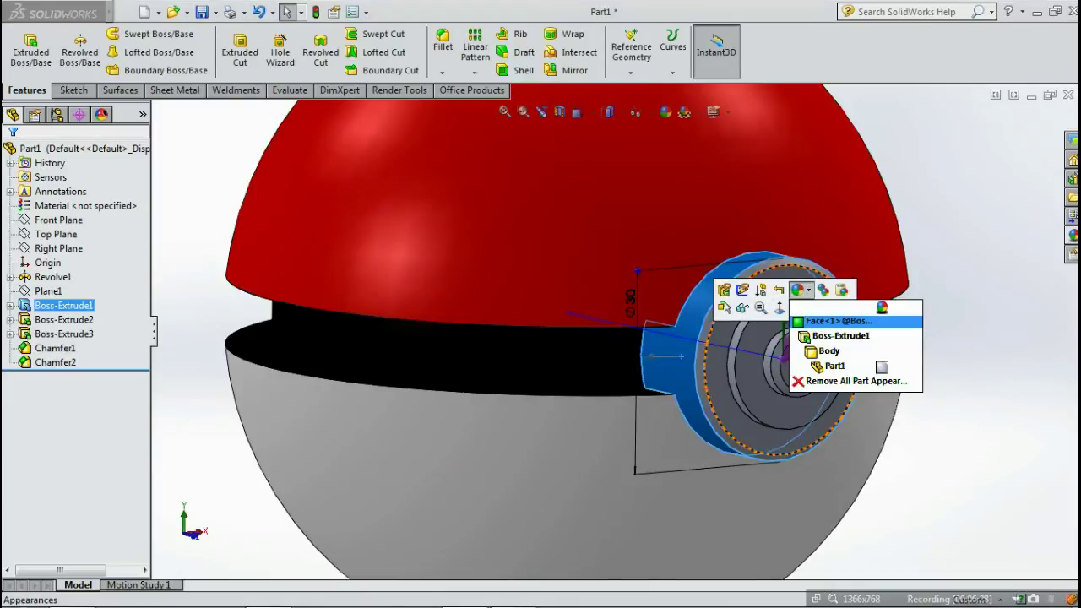
{"action": "left_click", "coordinate": [820, 319]}
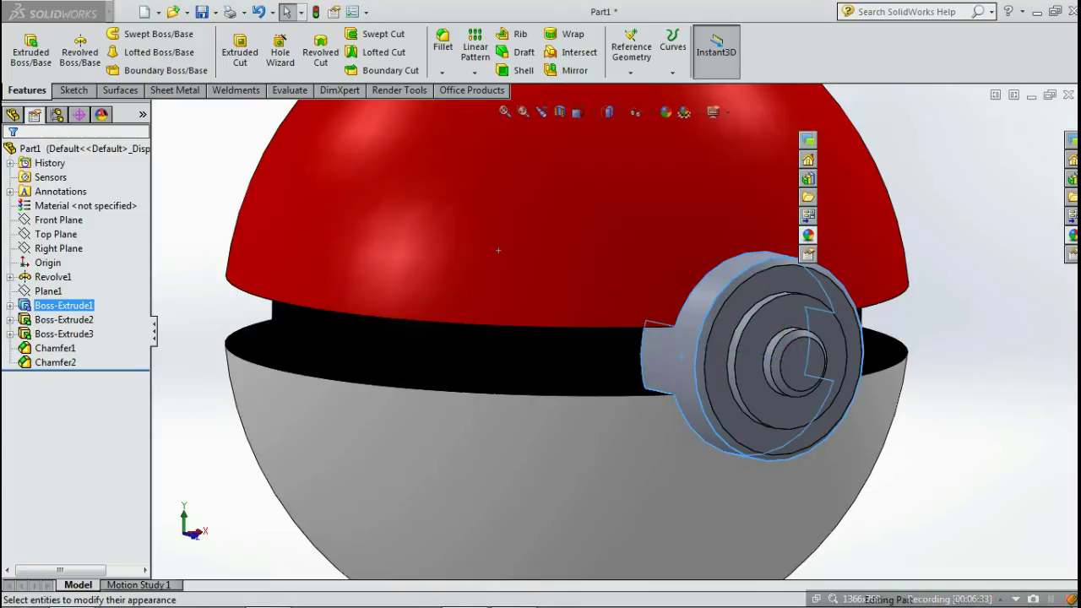
{"action": "left_click", "coordinate": [93, 523]}
Extend the light grey colour to the button's remaining chamfer, ring, step and centre faces.
{"action": "left_click", "coordinate": [710, 318]}
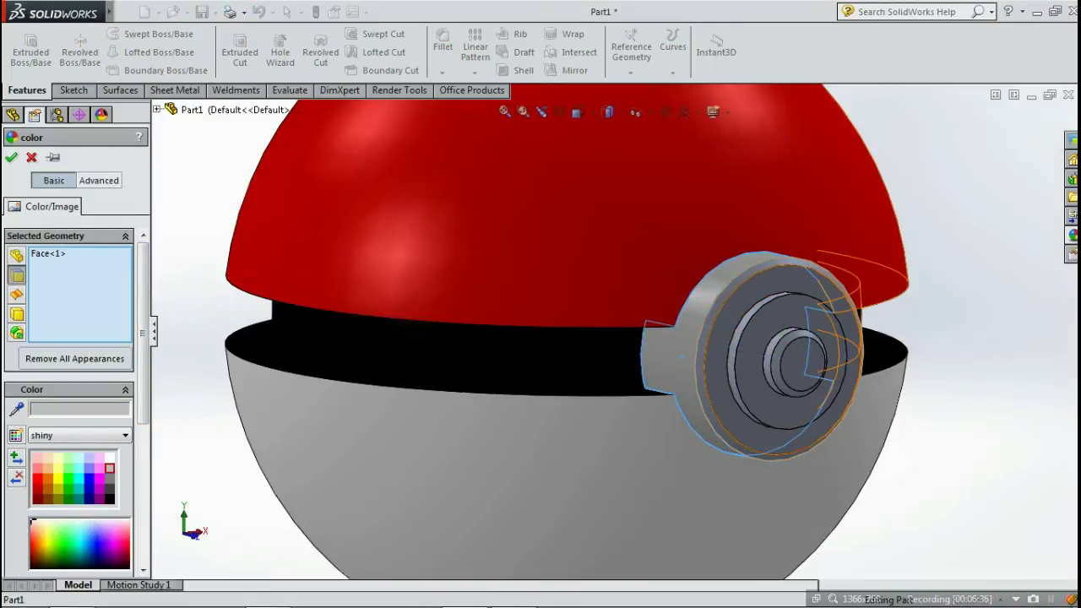
{"action": "left_click", "coordinate": [722, 324]}
{"action": "left_click", "coordinate": [744, 340]}
{"action": "left_click", "coordinate": [745, 340]}
{"action": "left_click", "coordinate": [783, 347]}
{"action": "left_click", "coordinate": [768, 358]}
{"action": "left_click", "coordinate": [751, 362]}
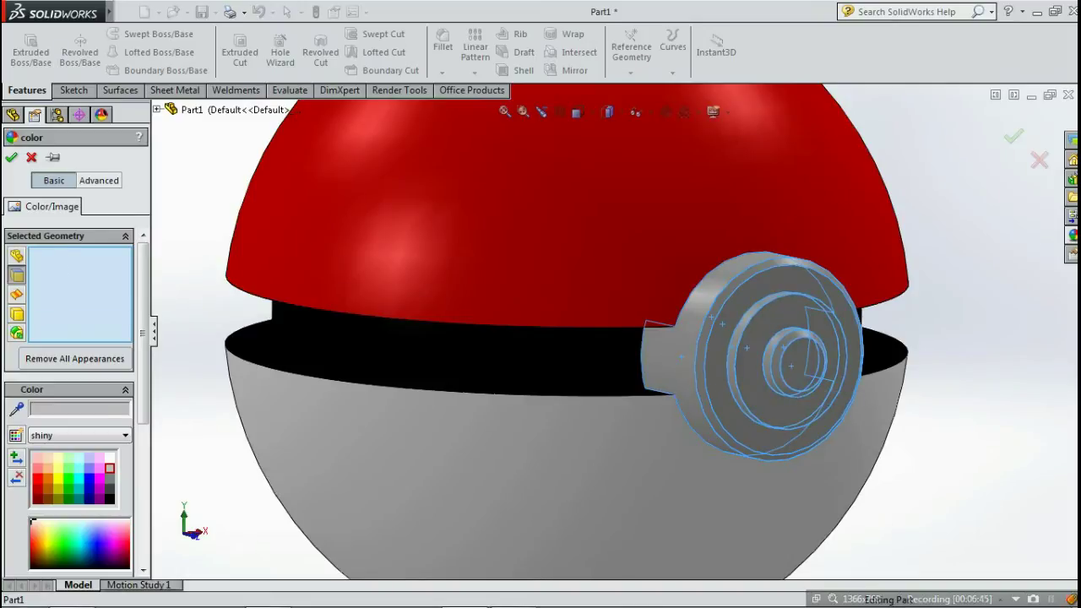
{"action": "left_click", "coordinate": [794, 364]}
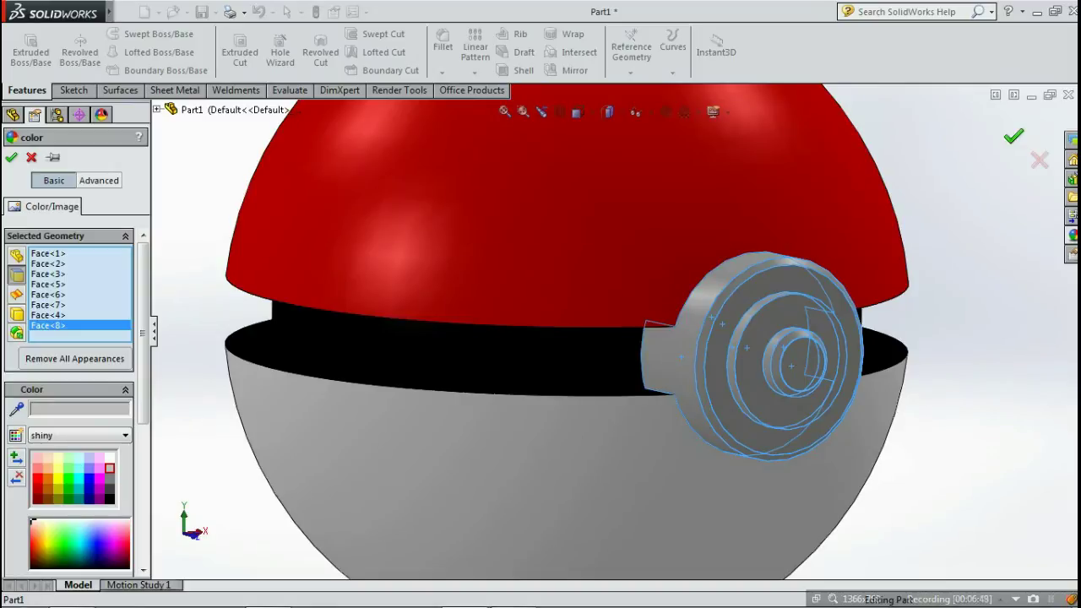
{"action": "left_click", "coordinate": [1013, 137]}
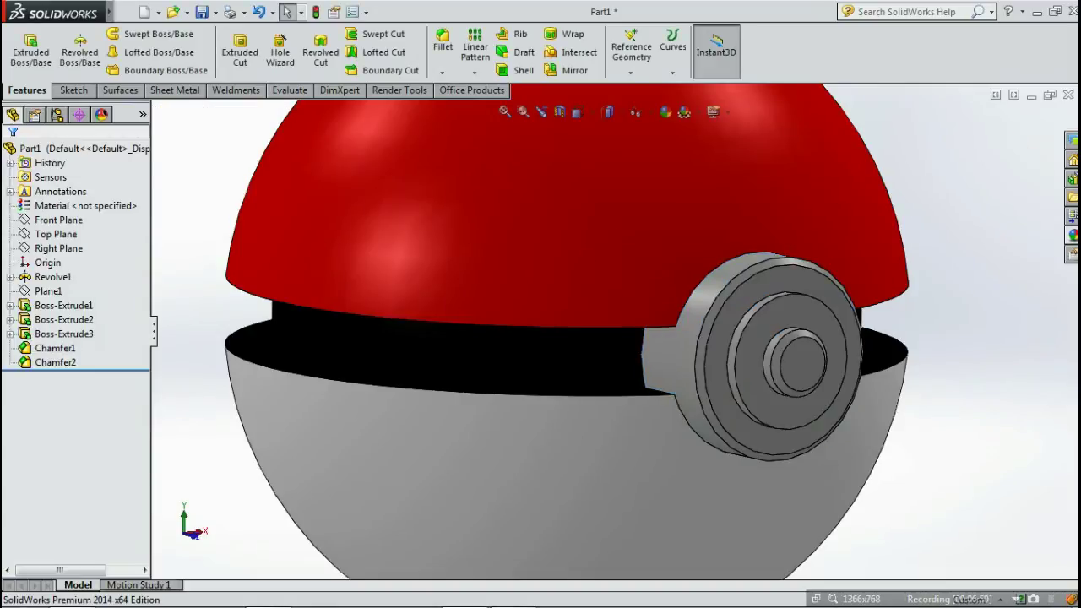
Examine the coloured ball as a whole, checking the hemispheres, groove and front button.
{"action": "scroll", "coordinate": [614, 331], "scroll_direction": "up", "scroll_amount": 3}
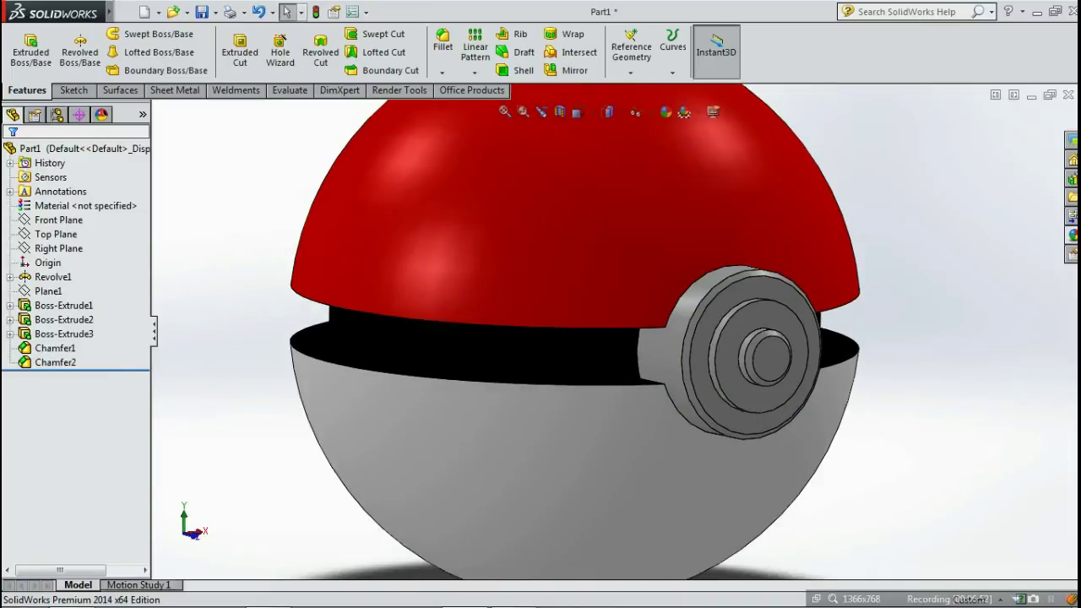
{"action": "middle_click_drag", "start_coordinate": [709, 347], "coordinate": [675, 363]}
{"action": "scroll", "coordinate": [676, 354], "scroll_direction": "up", "scroll_amount": 1}
{"action": "scroll", "coordinate": [705, 245], "scroll_direction": "down", "scroll_amount": 1}
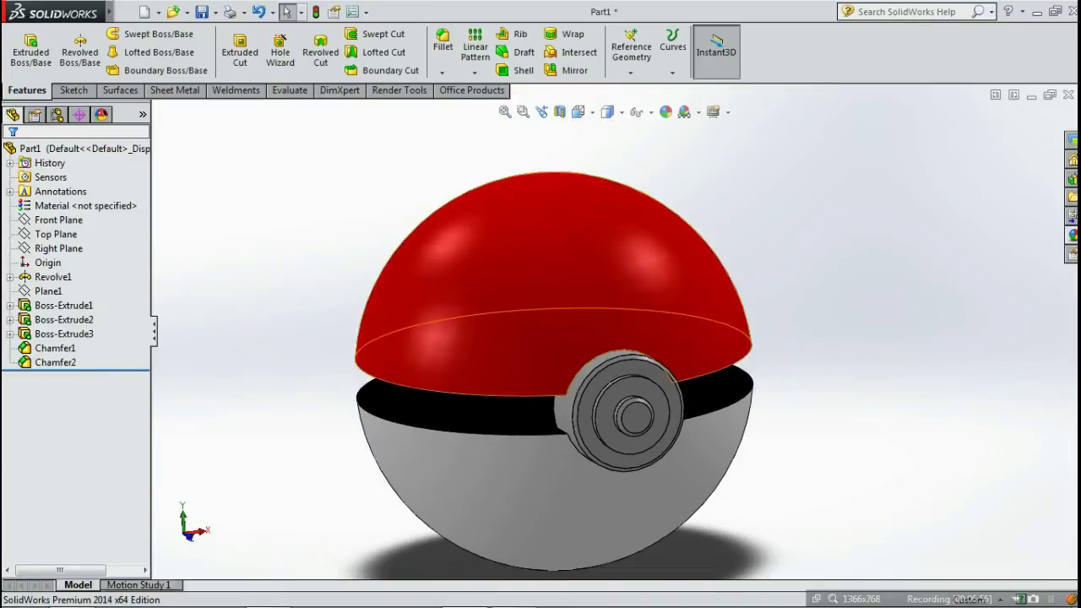
{"action": "scroll", "coordinate": [667, 278], "scroll_direction": "up", "scroll_amount": 1}
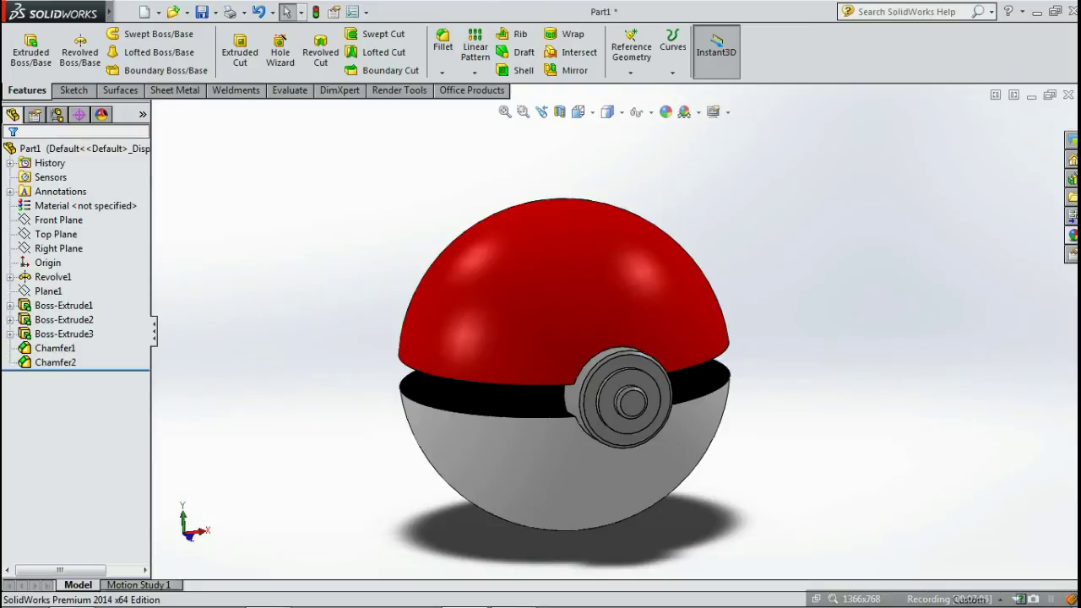
{"action": "scroll", "coordinate": [733, 470], "scroll_direction": "up", "scroll_amount": 1}
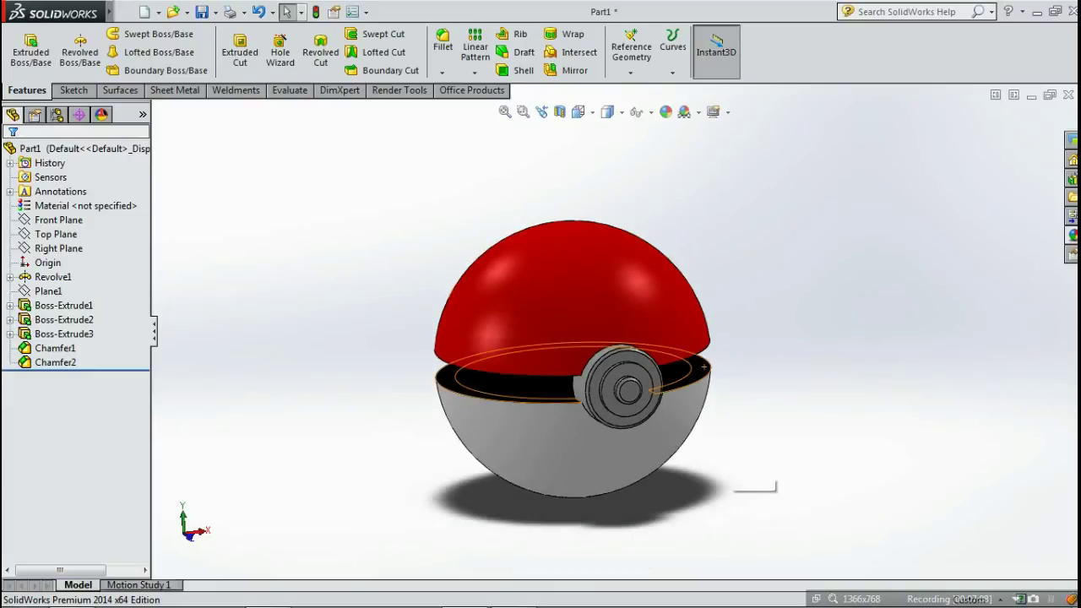
{"action": "scroll", "coordinate": [743, 475], "scroll_direction": "down", "scroll_amount": 1}
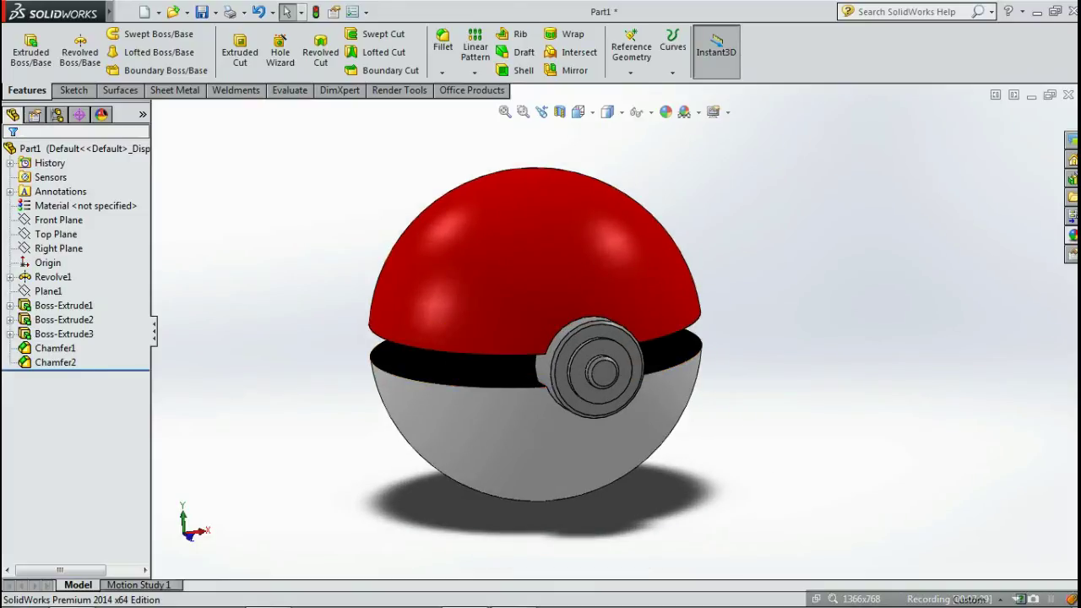
{"action": "scroll", "coordinate": [773, 248], "scroll_direction": "up", "scroll_amount": 2}
{"action": "scroll", "coordinate": [773, 248], "scroll_direction": "down", "scroll_amount": 2}
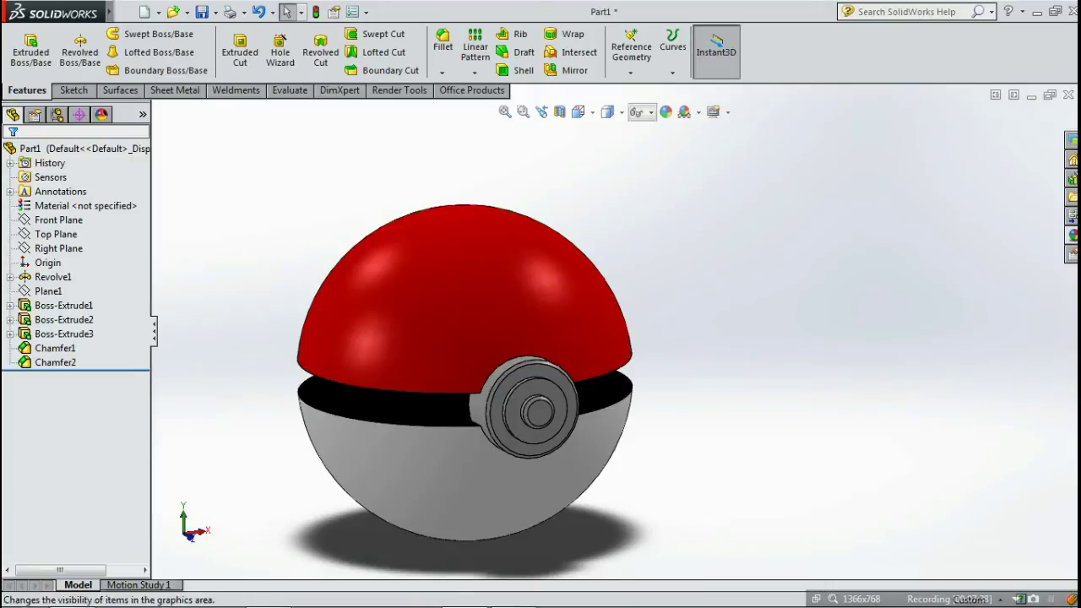
Run a Final Render of the coloured ball without switching to perspective view, and close the render window.
{"action": "left_click", "coordinate": [397, 90]}
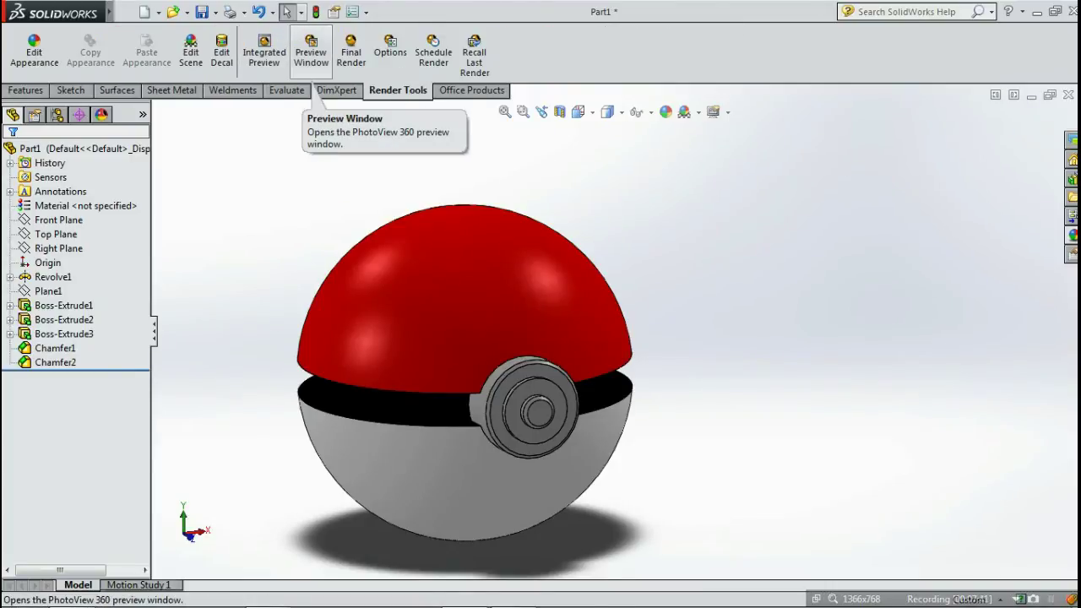
{"action": "left_click", "coordinate": [352, 52]}
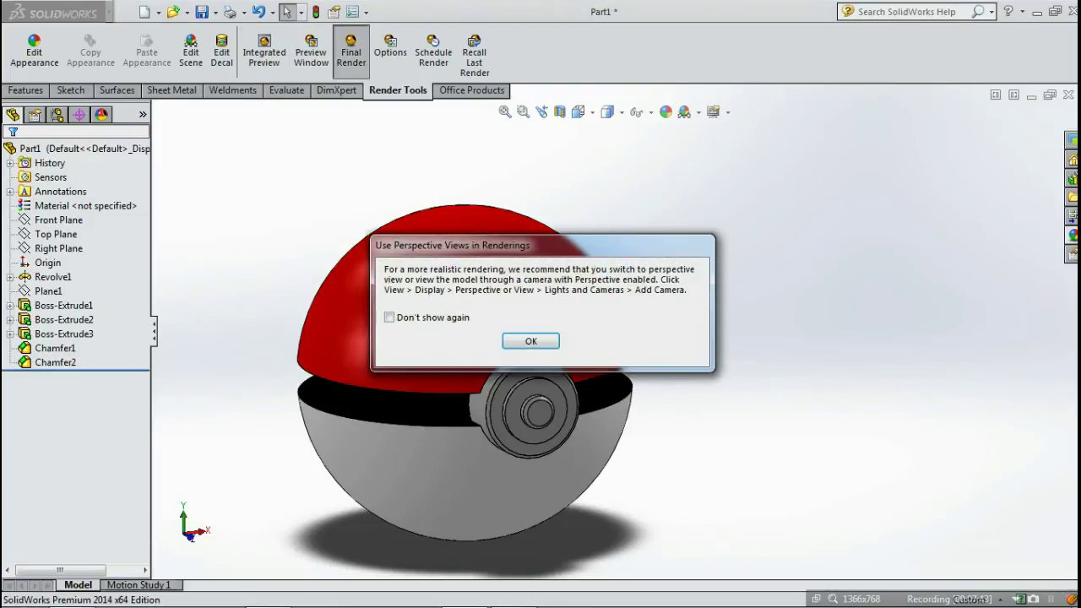
{"action": "key", "text": "Return"}
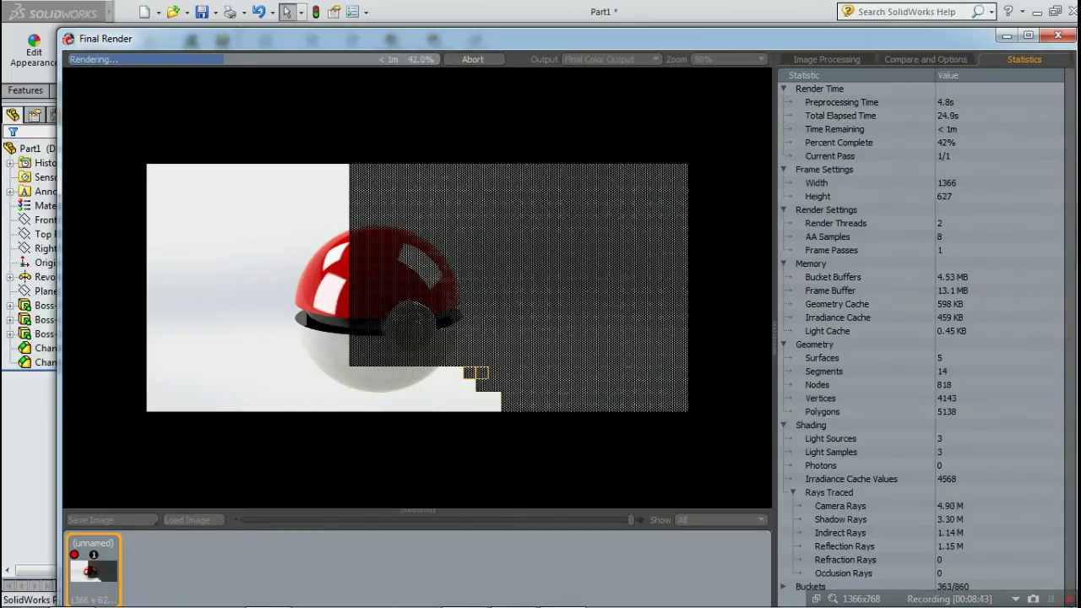
{"action": "left_click", "coordinate": [1058, 35]}
{"action": "left_click", "coordinate": [497, 427]}
{"action": "left_click", "coordinate": [854, 143]}
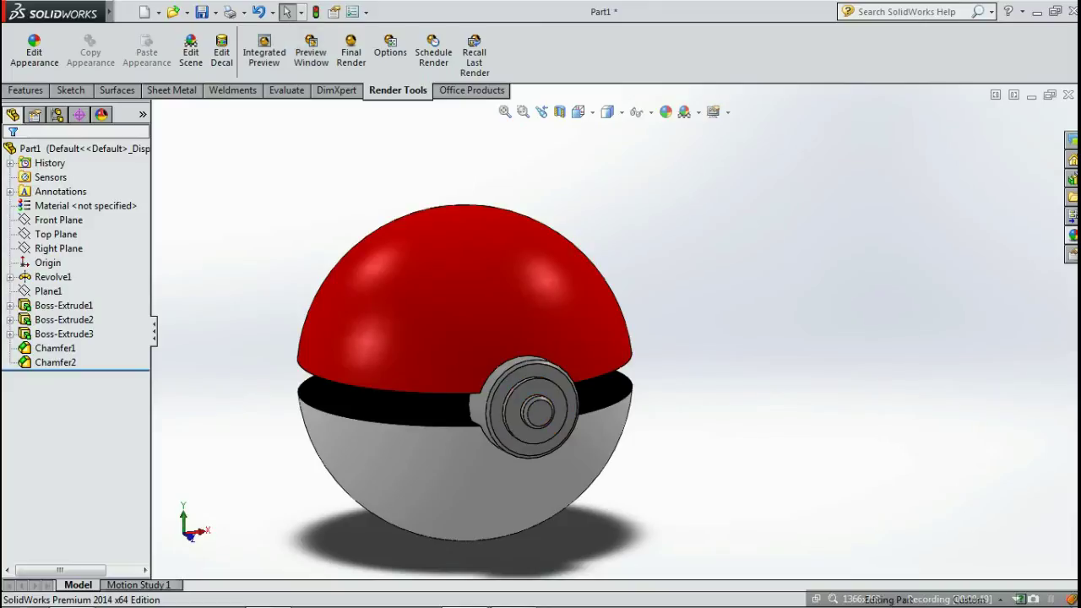
Edit the revolved ball's profile sketch and add a driven radius dimension to the groove's inner arc.
{"action": "left_click", "coordinate": [9, 277]}
{"action": "left_click", "coordinate": [71, 291]}
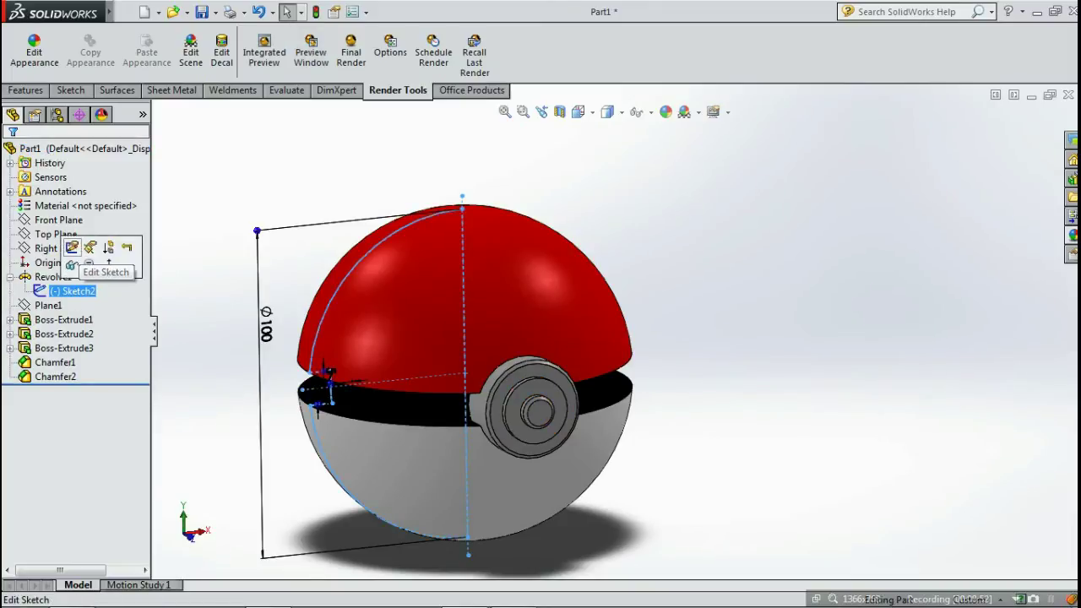
{"action": "left_click", "coordinate": [72, 247]}
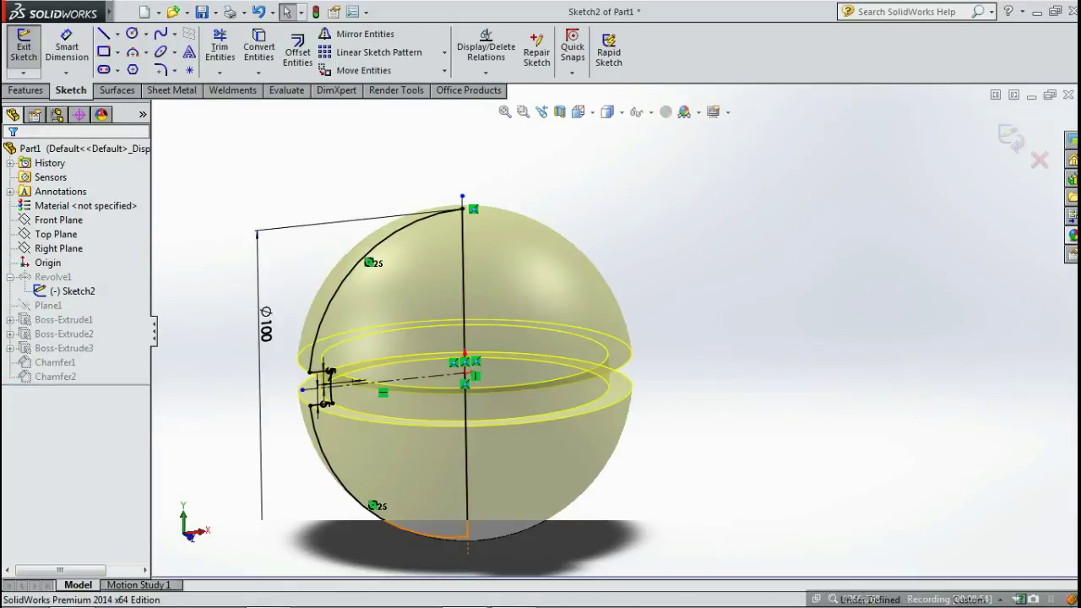
{"action": "key", "text": "ctrl+1"}
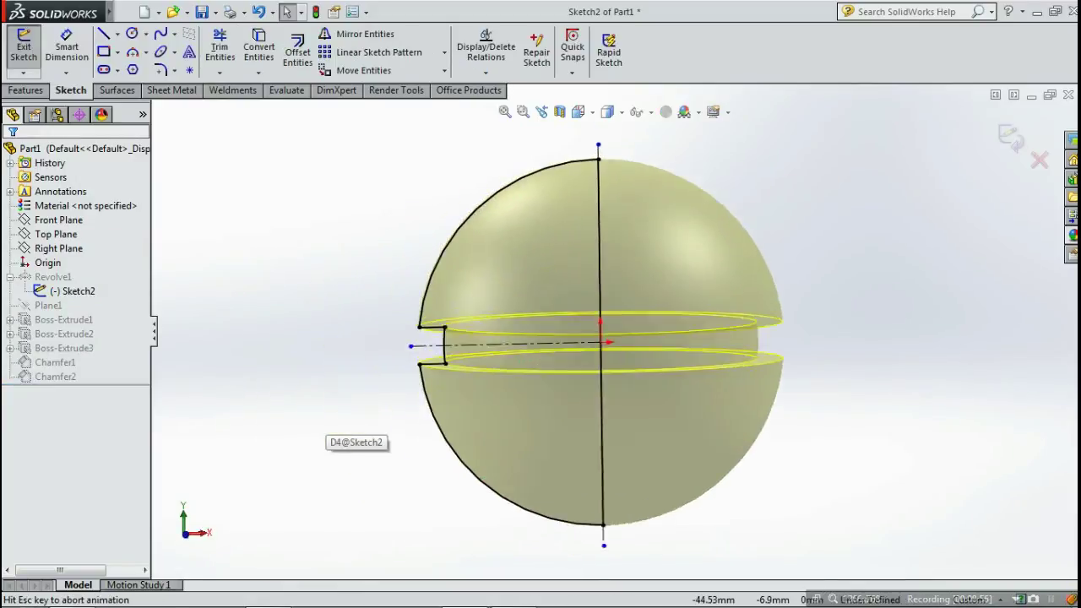
{"action": "scroll", "coordinate": [485, 312], "scroll_direction": "down", "scroll_amount": 2}
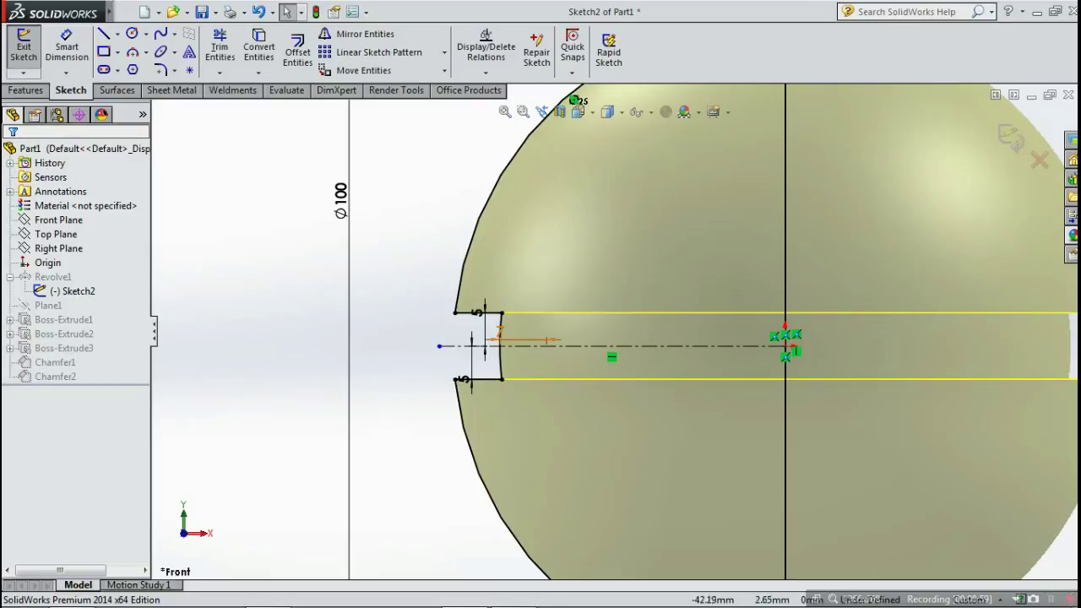
{"action": "scroll", "coordinate": [484, 312], "scroll_direction": "down", "scroll_amount": 2}
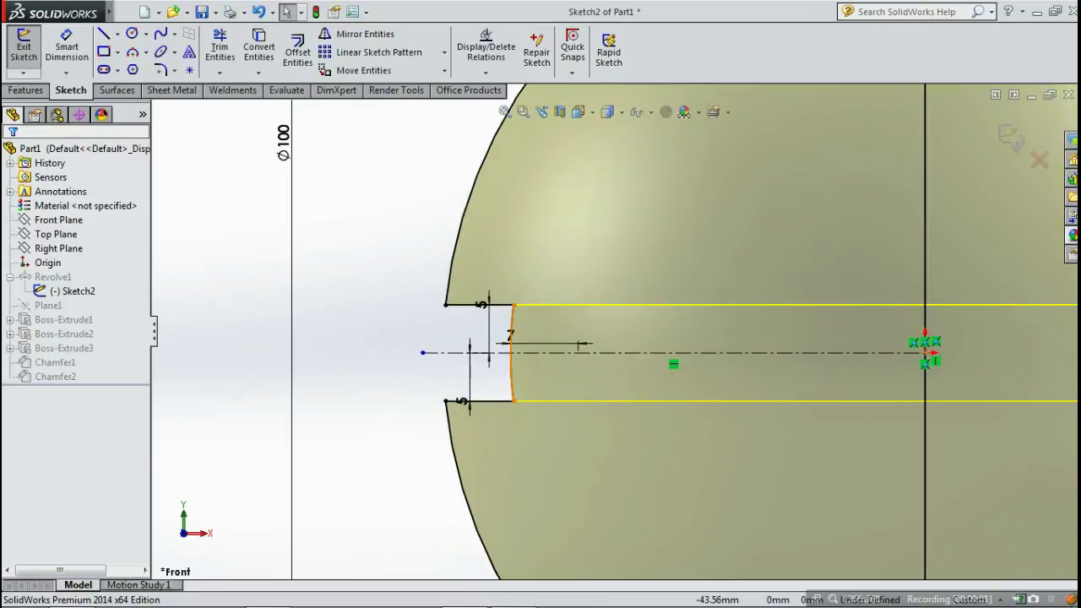
{"action": "scroll", "coordinate": [488, 365], "scroll_direction": "down", "scroll_amount": 1}
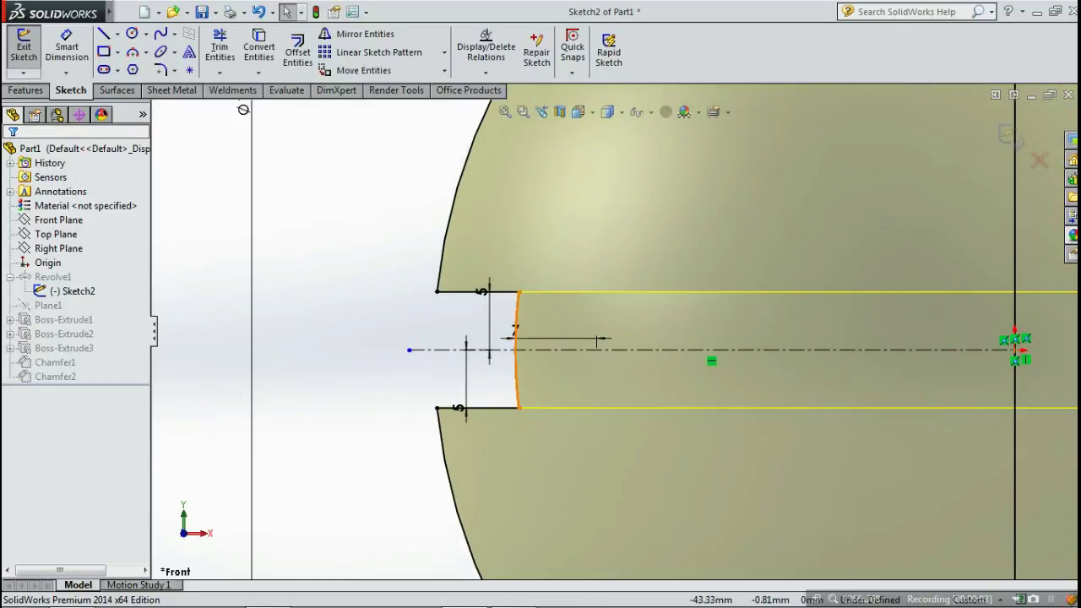
{"action": "left_click", "coordinate": [66, 47]}
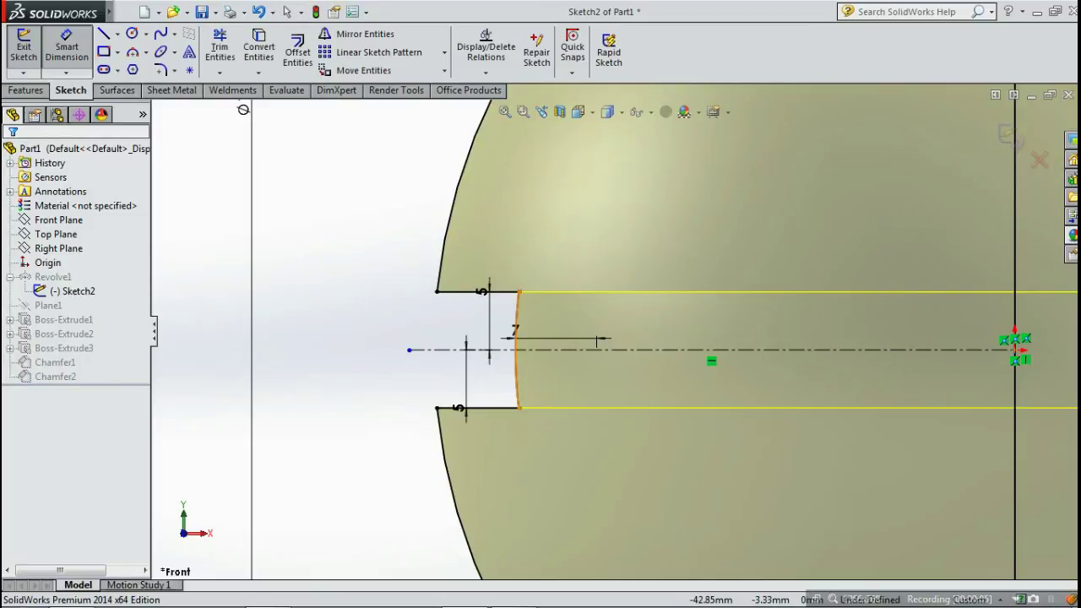
{"action": "left_click", "coordinate": [517, 354]}
{"action": "left_click", "coordinate": [390, 365]}
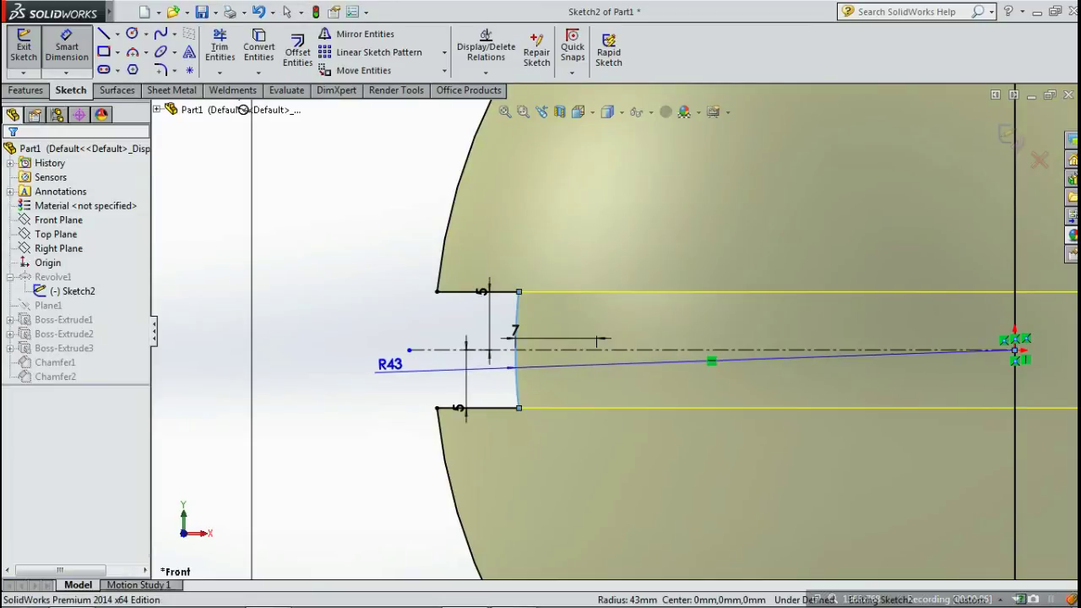
{"action": "left_click", "coordinate": [599, 308]}
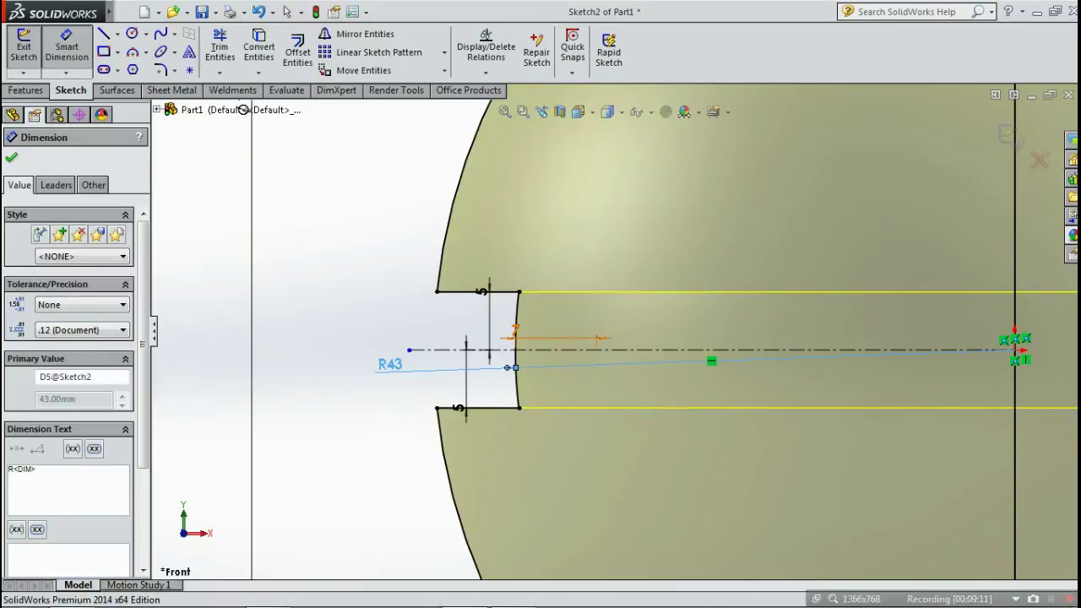
Set the groove's depth in the profile sketch to 5 mm.
{"action": "left_click", "coordinate": [601, 338]}
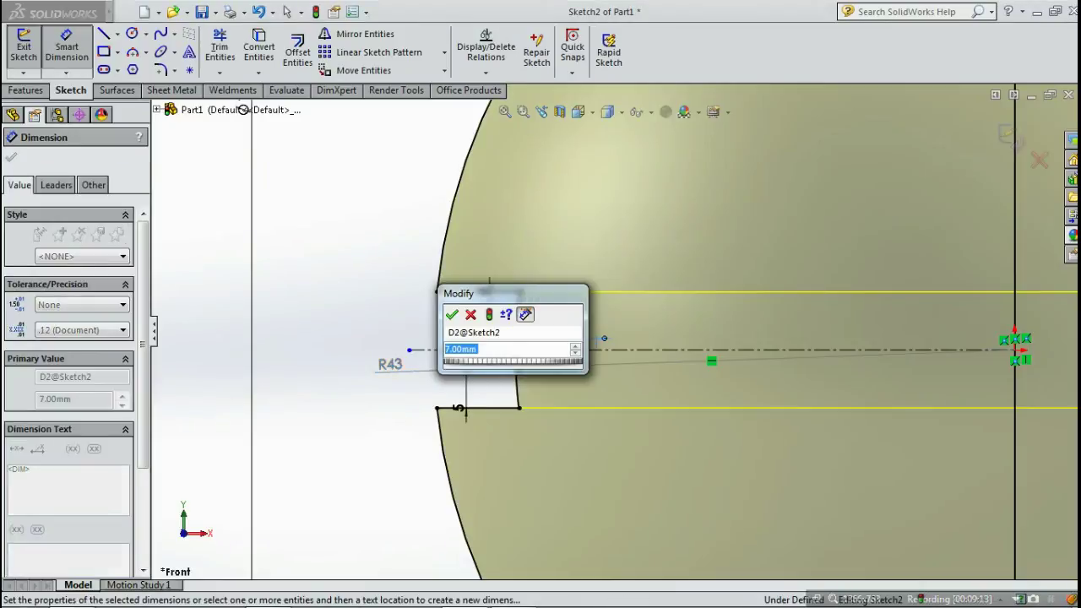
{"action": "type", "text": "5"}
{"action": "key", "text": "Return"}
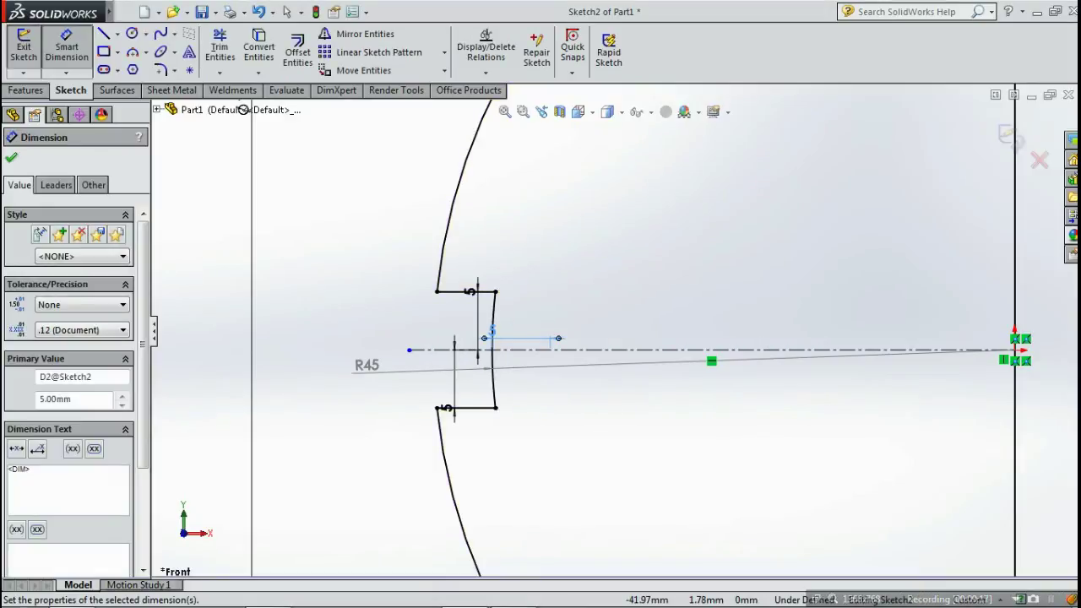
Set the groove's depth to 3 mm and exit the sketch to rebuild the ball.
{"action": "left_click", "coordinate": [493, 333]}
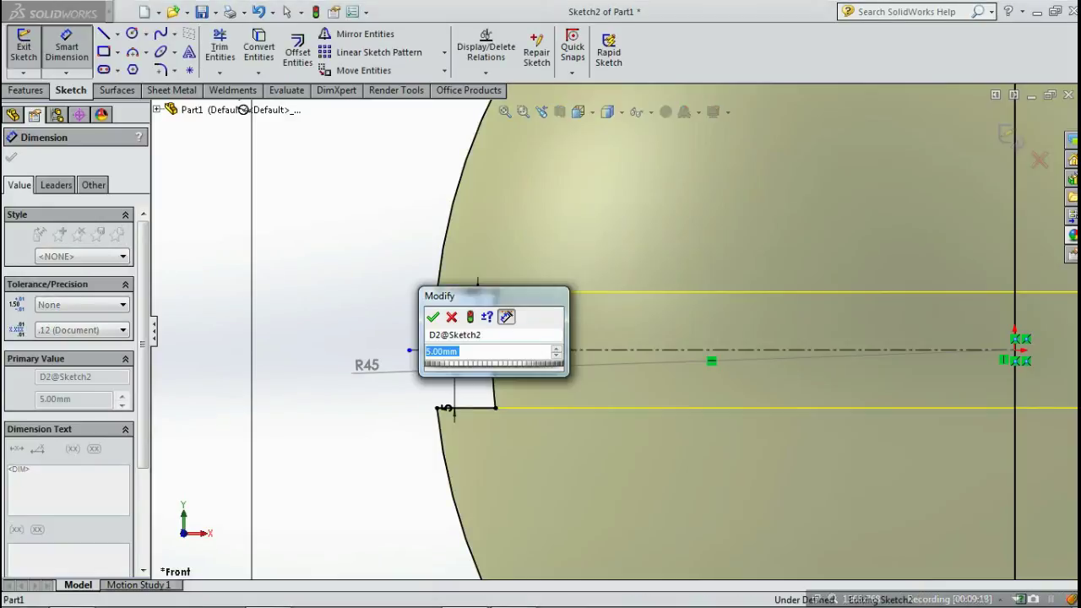
{"action": "type", "text": "5"}
{"action": "key", "text": "Return"}
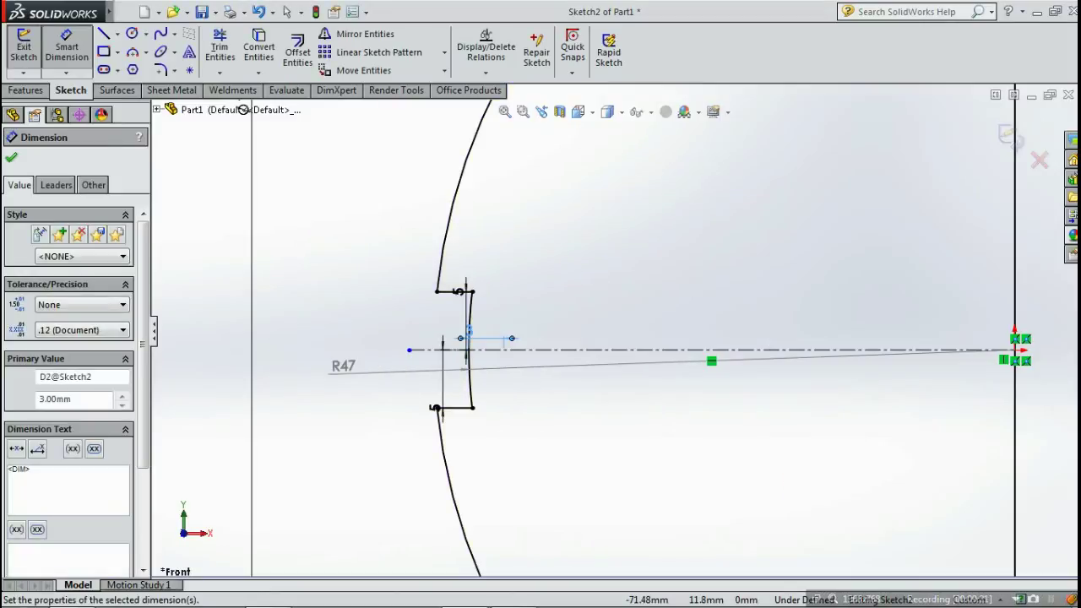
{"action": "left_click", "coordinate": [11, 158]}
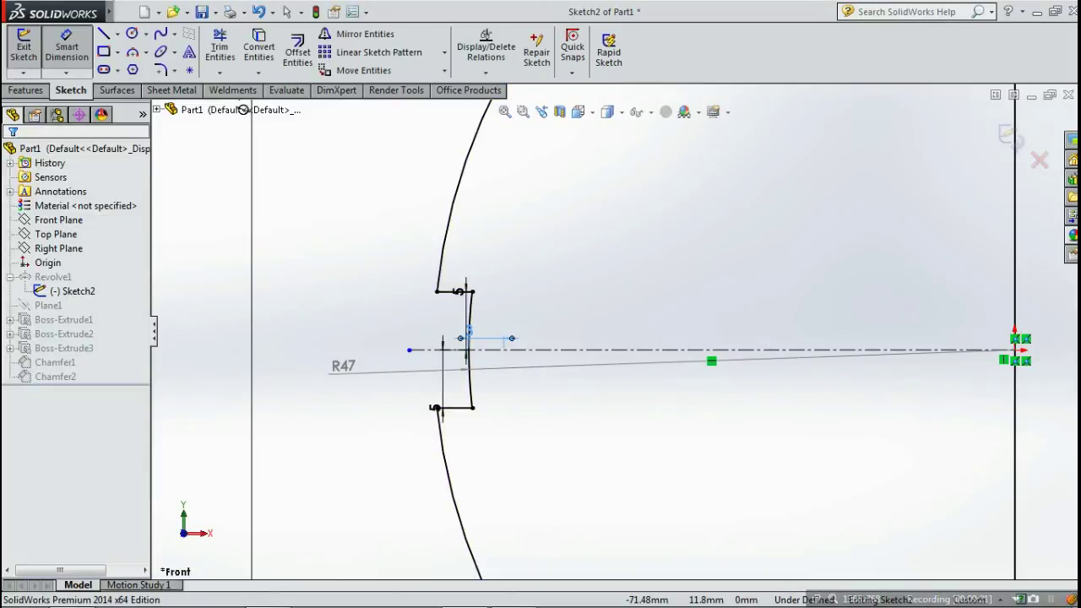
{"action": "left_click", "coordinate": [1010, 136]}
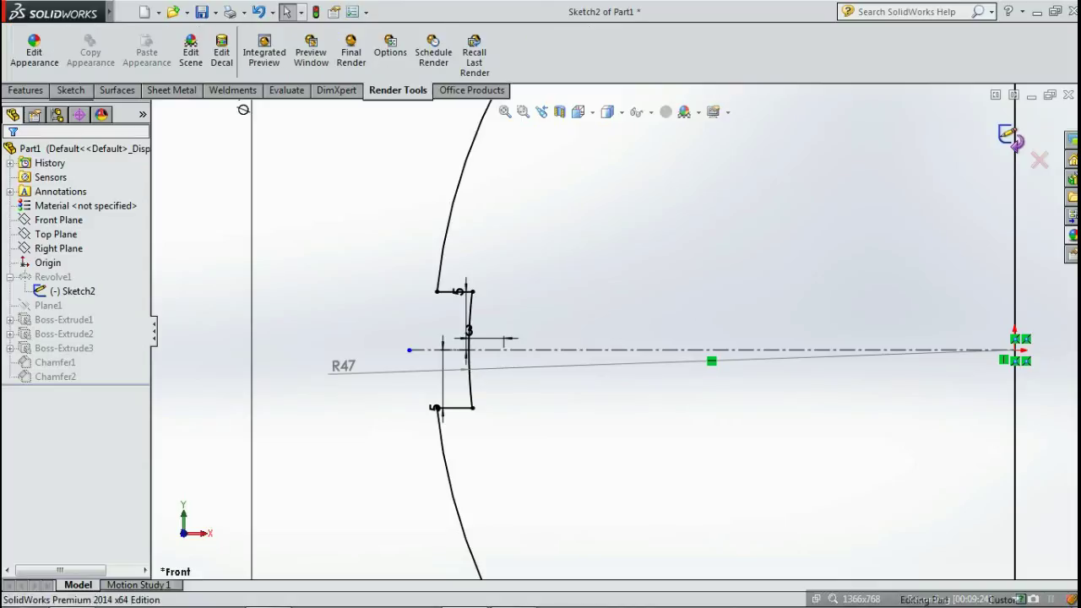
{"action": "left_click", "coordinate": [1010, 137]}
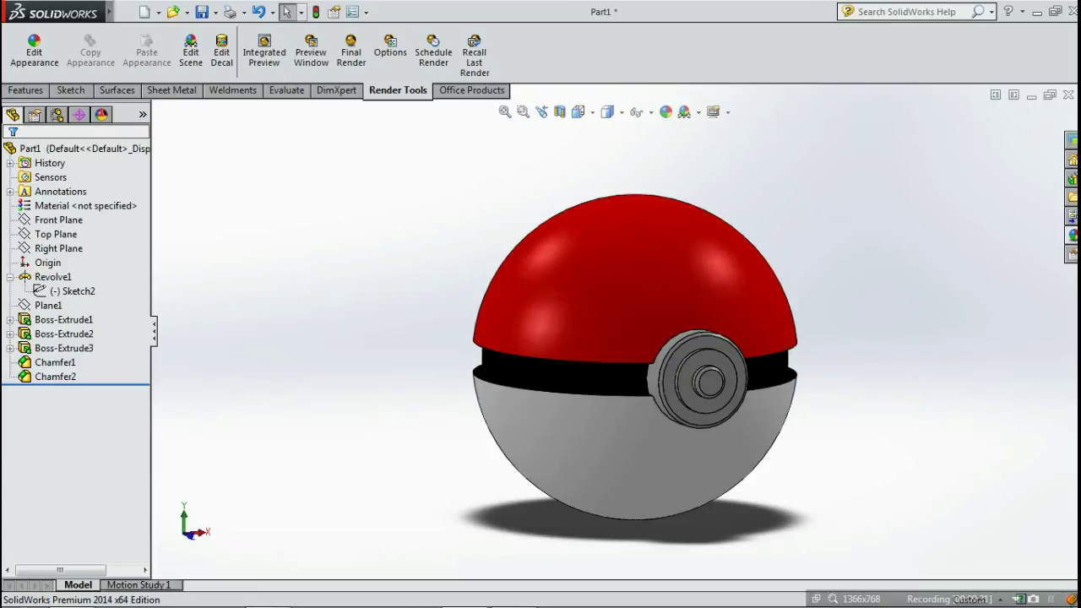
Switch the ball to perspective view, frame it, and run a Final Render.
{"action": "middle_click_drag", "start_coordinate": [635, 357], "coordinate": [564, 362], "text": "ctrl"}
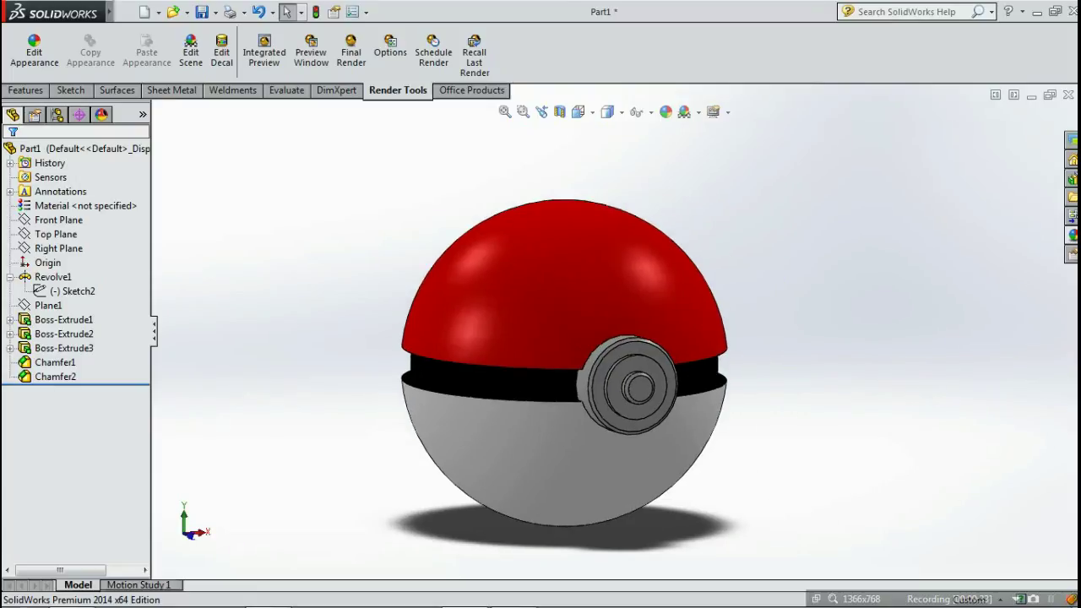
{"action": "left_click", "coordinate": [713, 111]}
{"action": "left_click", "coordinate": [757, 163]}
{"action": "scroll", "coordinate": [716, 270], "scroll_direction": "down", "scroll_amount": 1}
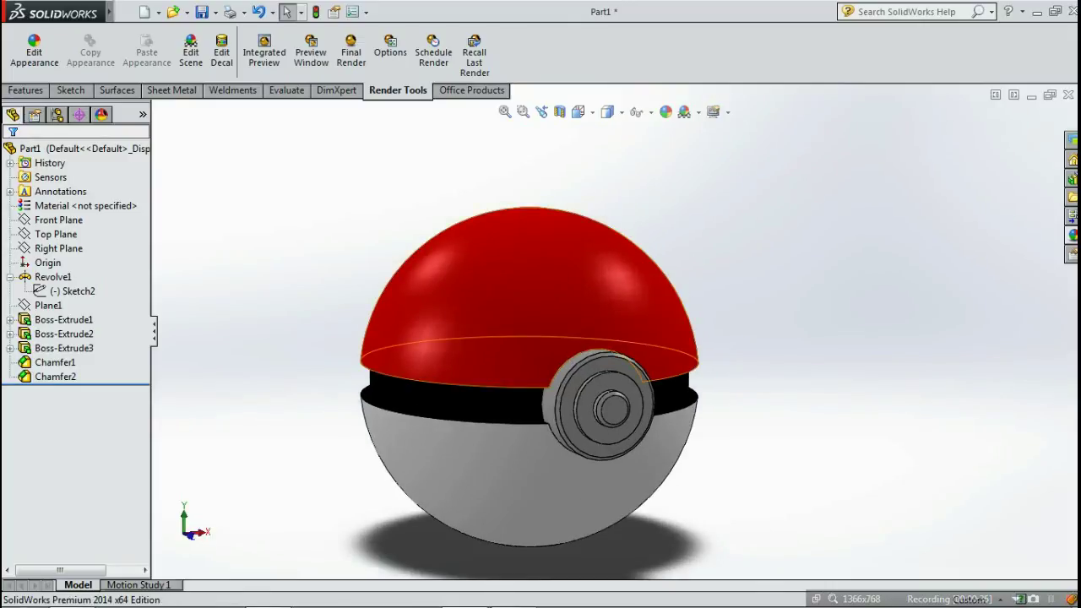
{"action": "scroll", "coordinate": [642, 295], "scroll_direction": "up", "scroll_amount": 1}
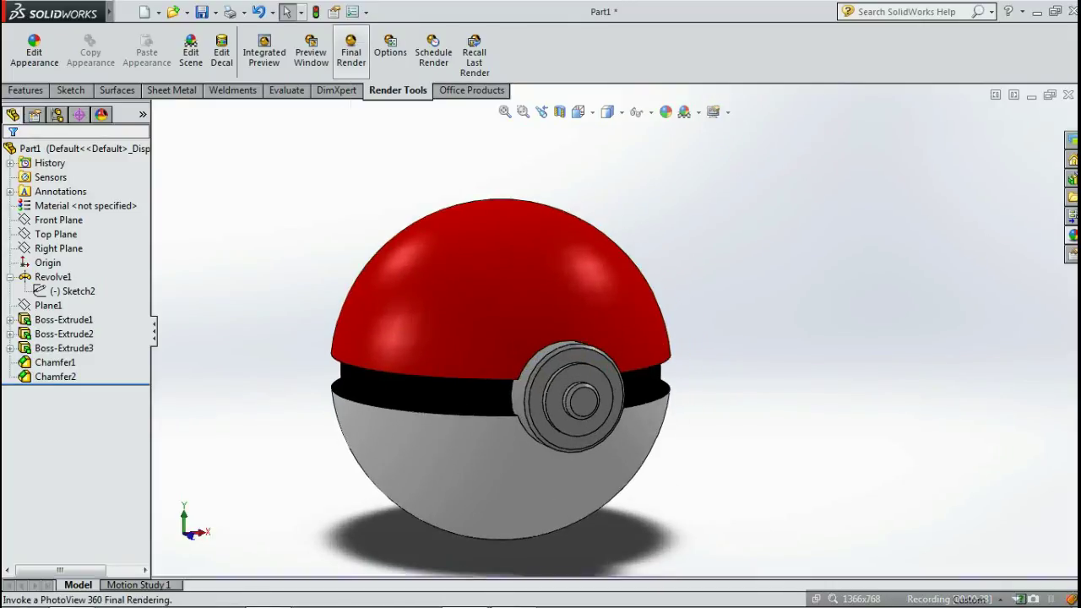
{"action": "left_click", "coordinate": [350, 53]}
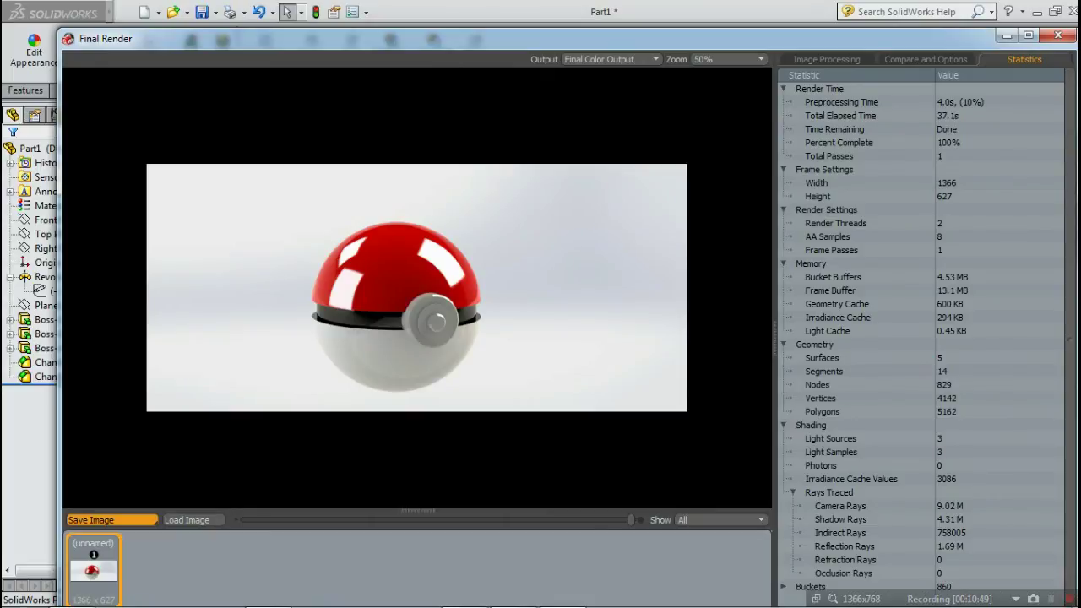
Save the rendered image to the Desktop as a JPEG named Pokeball, and close the render and preview windows.
{"action": "left_click", "coordinate": [90, 519]}
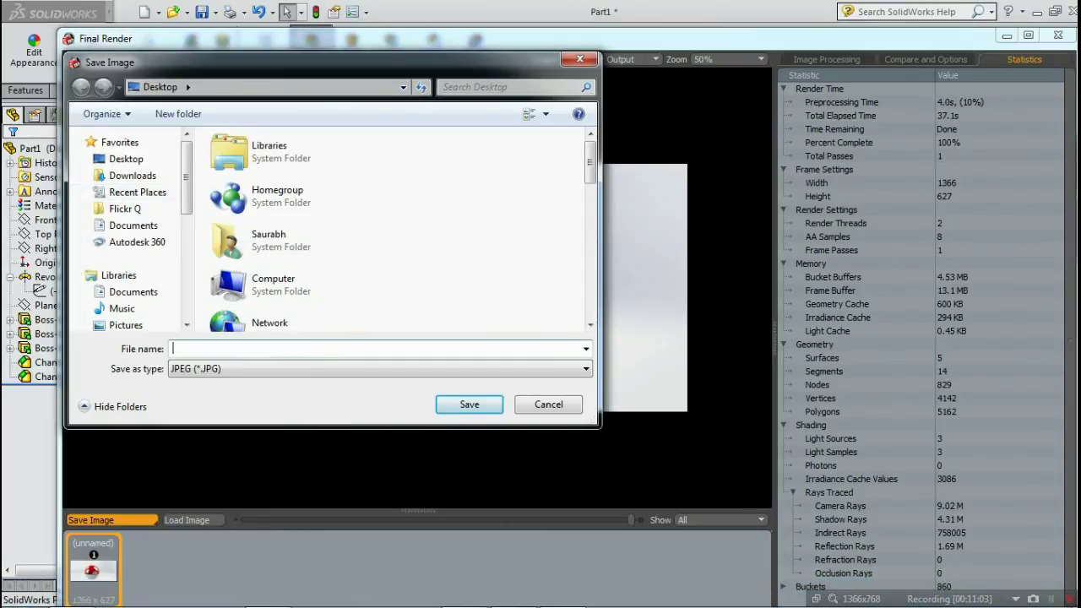
{"action": "type", "text": "Pokeball"}
{"action": "key", "text": "Return"}
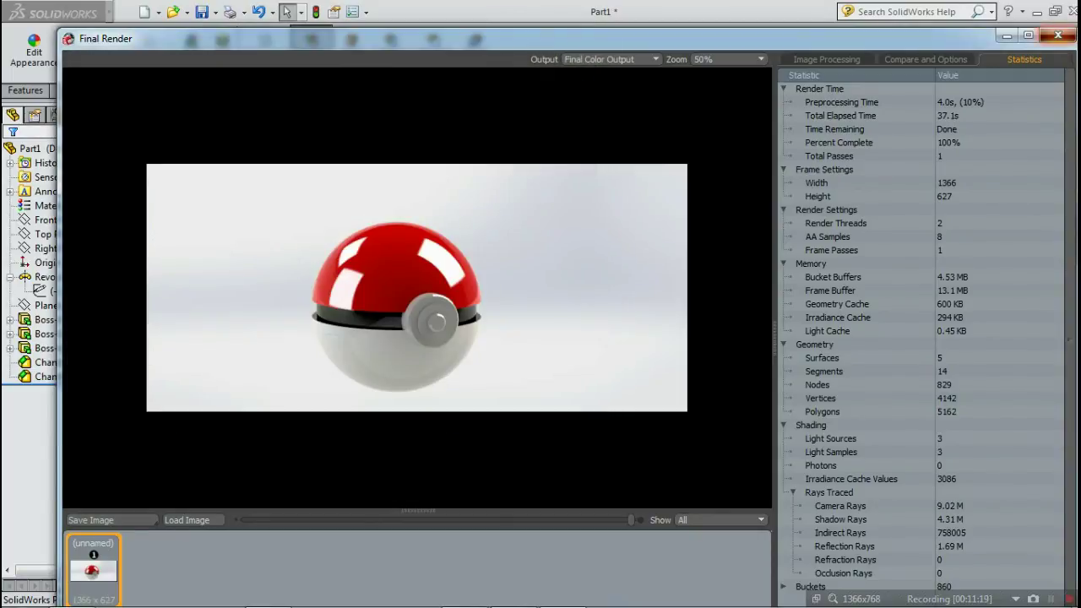
{"action": "left_click", "coordinate": [1058, 35]}
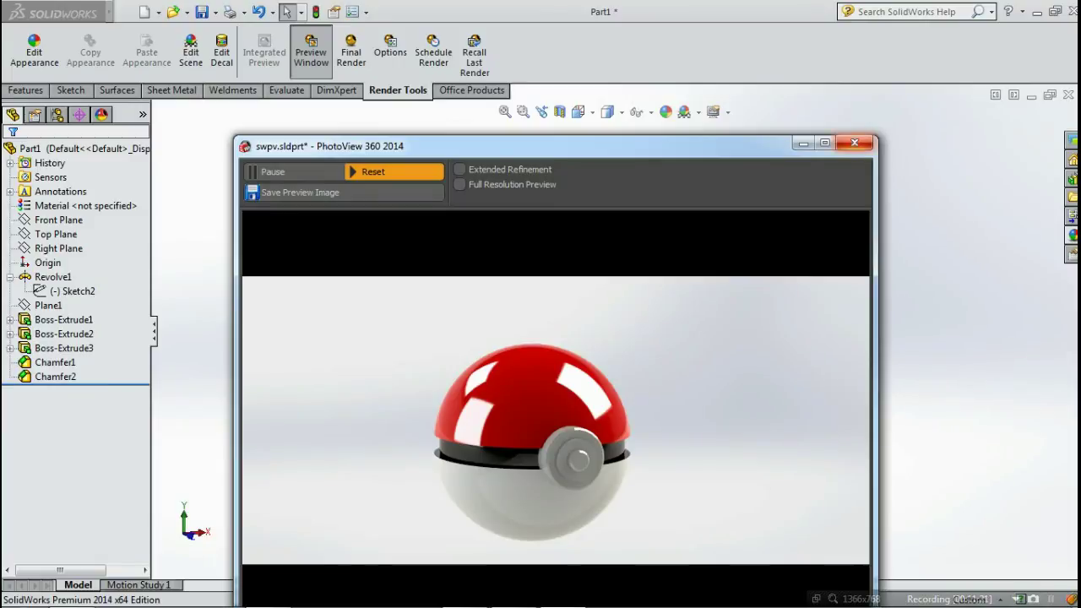
{"action": "left_click", "coordinate": [854, 142]}
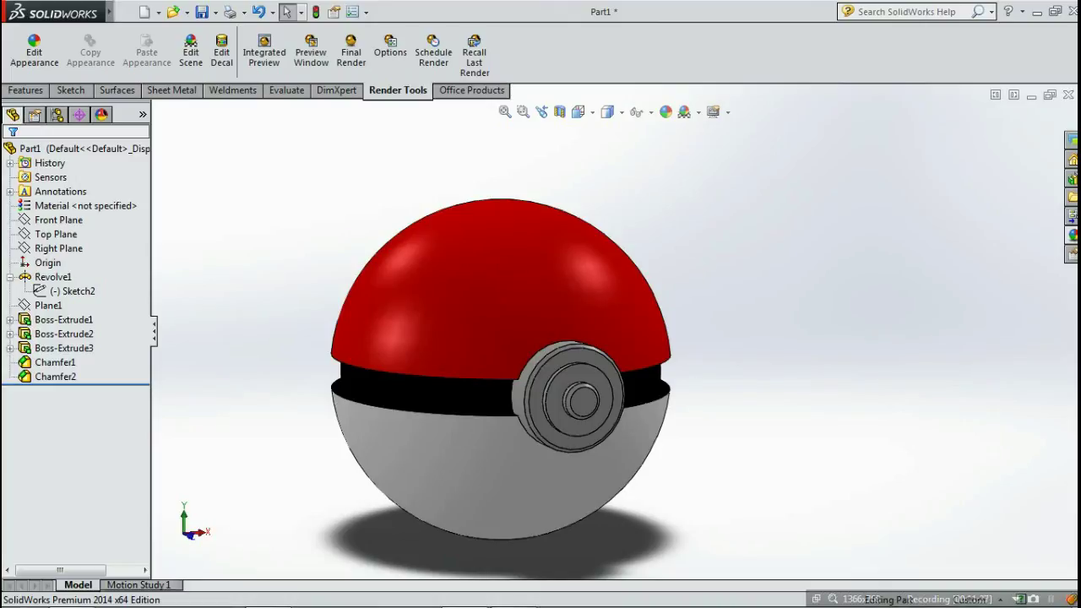
Save the part as Pokeball in the udaan folder.
{"action": "key", "text": "ctrl+s"}
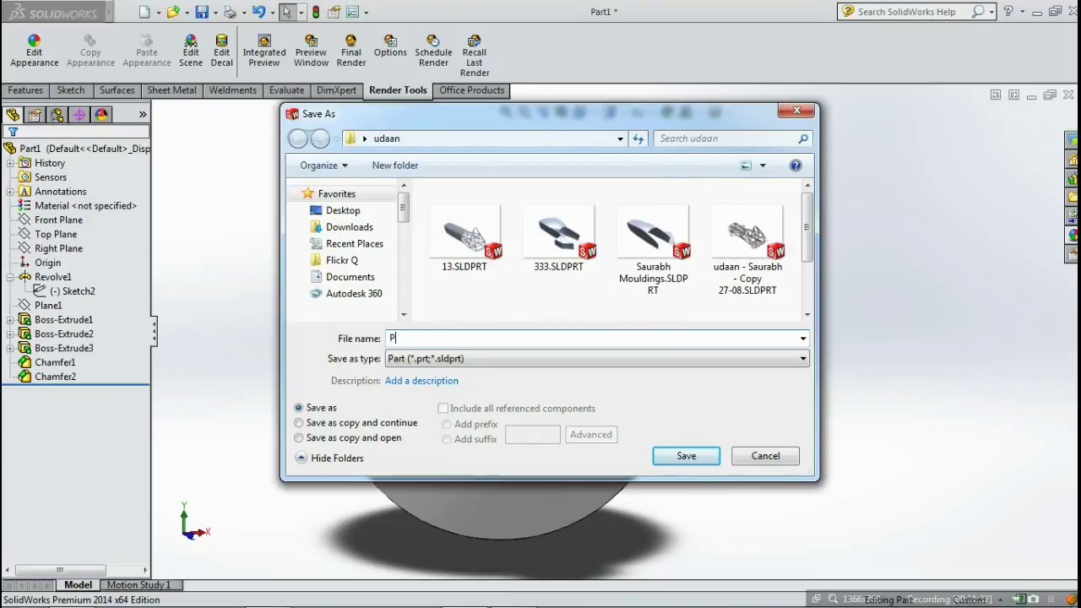
{"action": "type", "text": "okeball"}
{"action": "key", "text": "Return"}
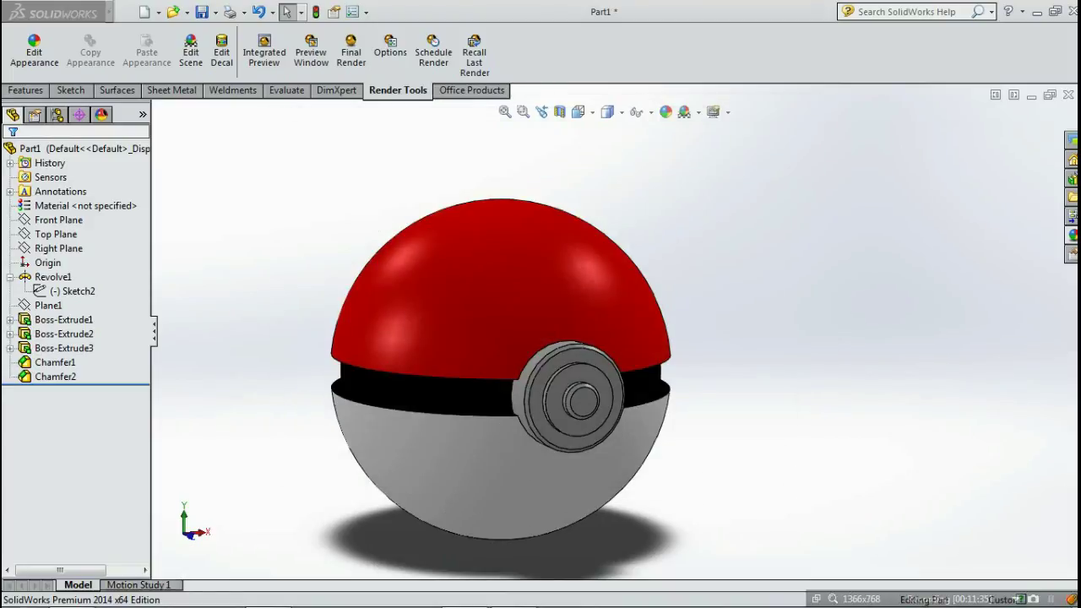